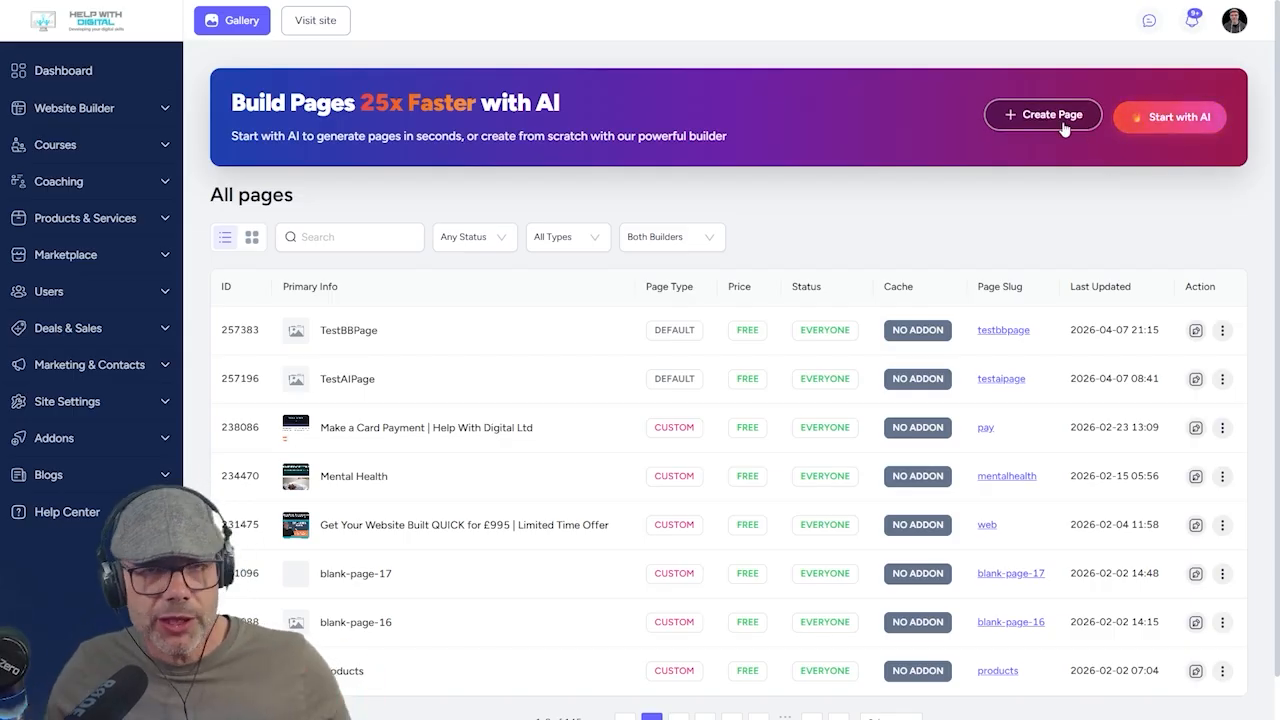
Create a new AI-built page named TestAIBuilderPage with Free pricing
left_click(1160, 120)
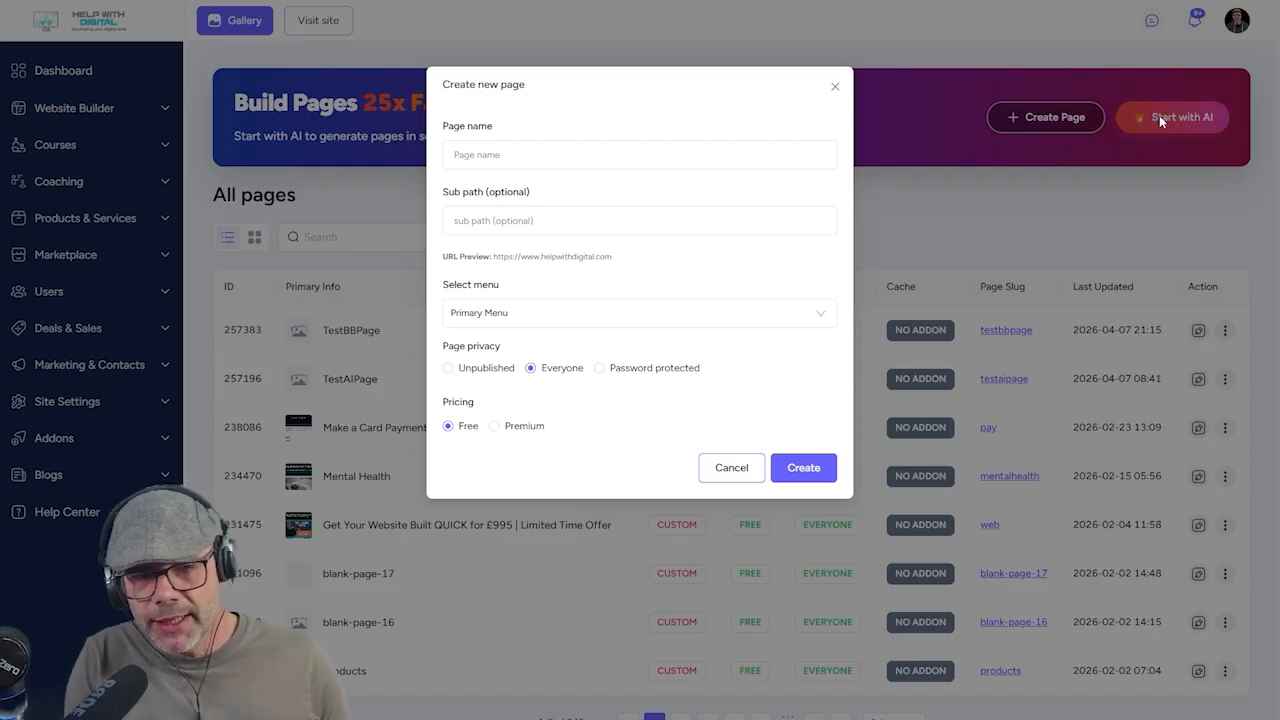
left_click(670, 152)
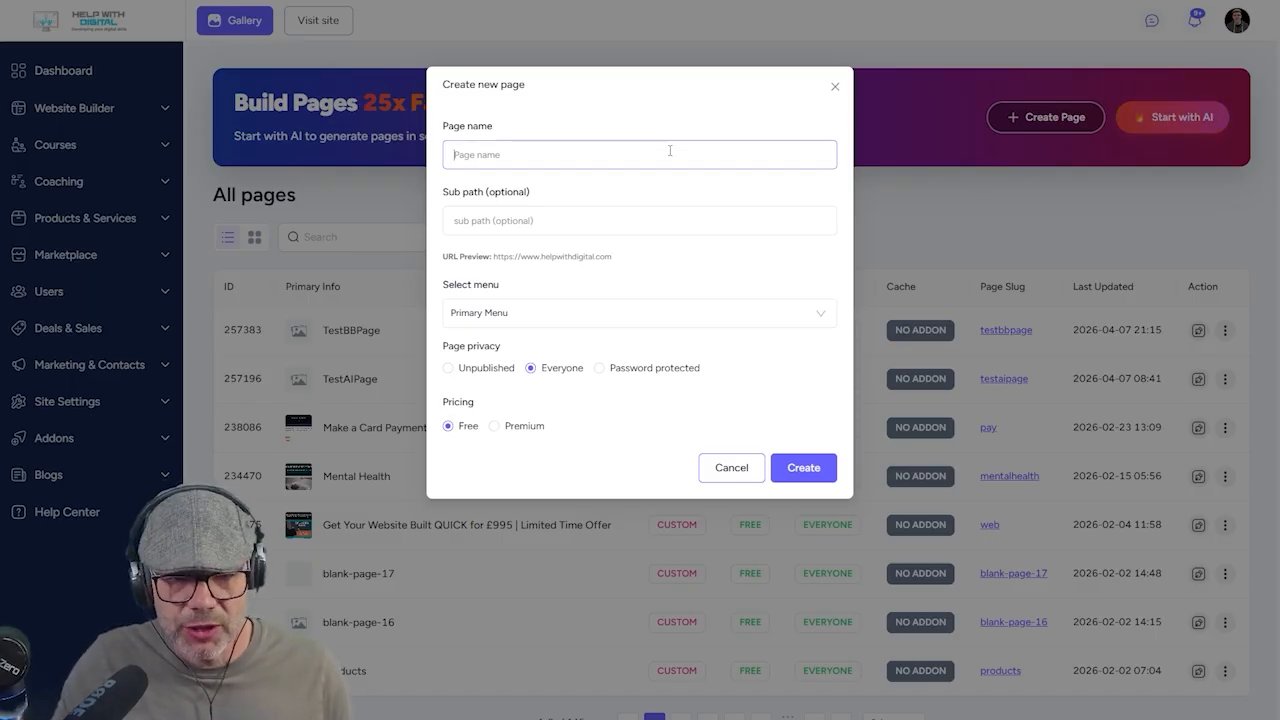
type("TestAIBuilderPage")
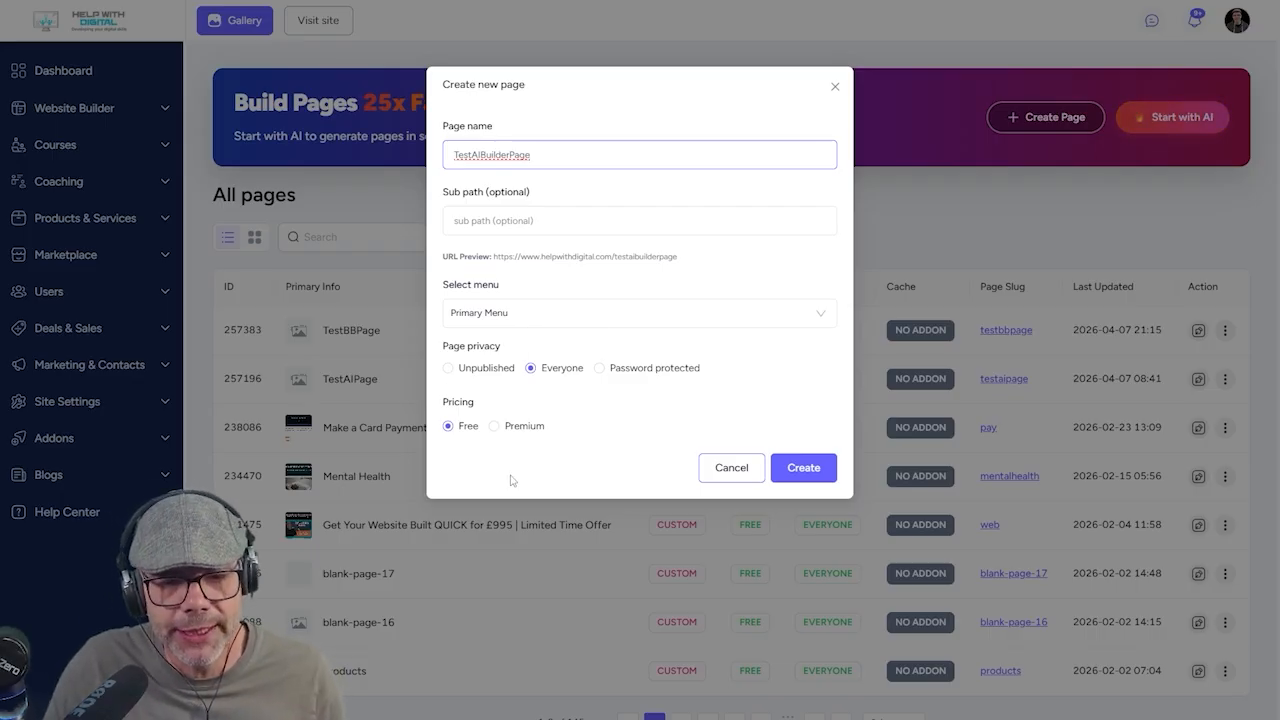
left_click(521, 432)
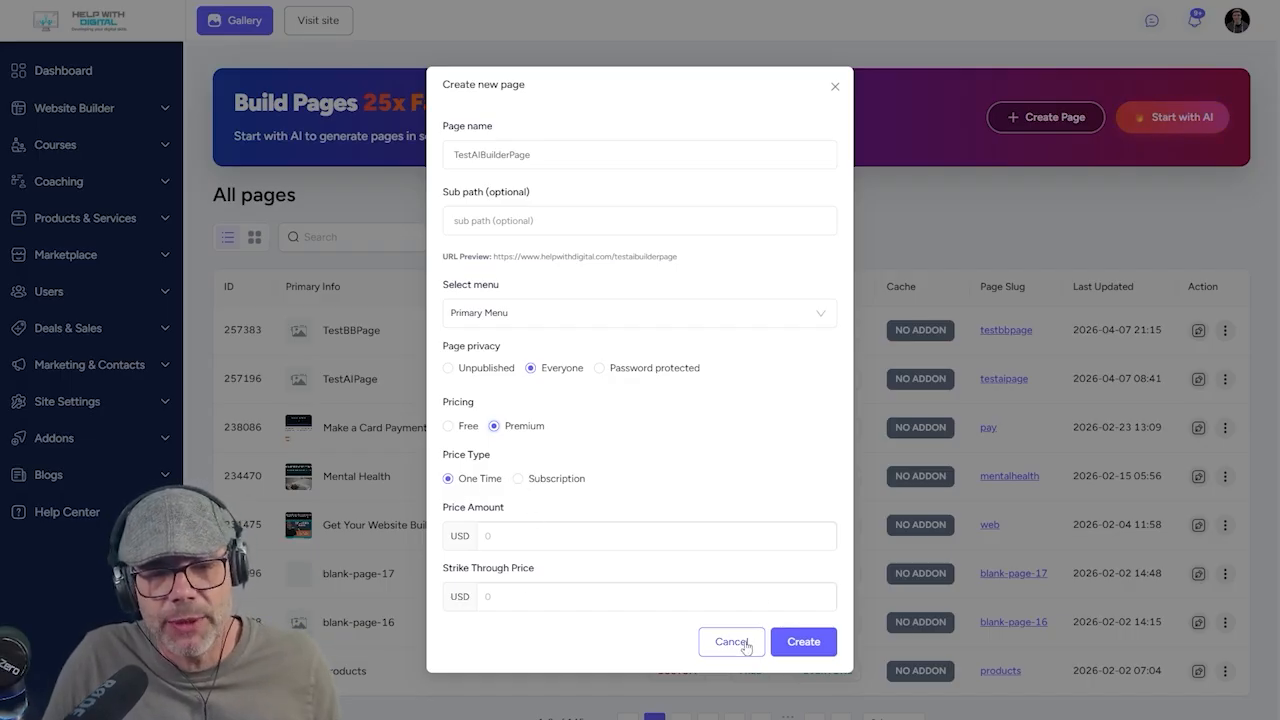
left_click(448, 426)
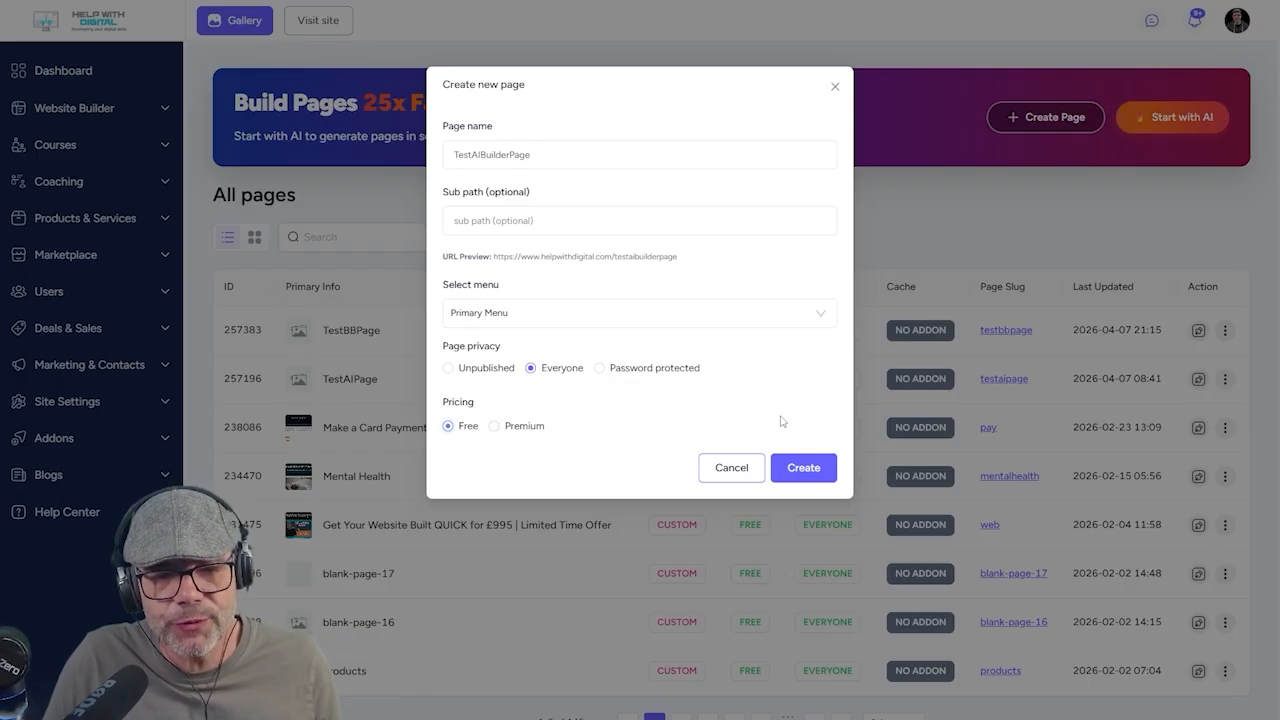
left_click(802, 482)
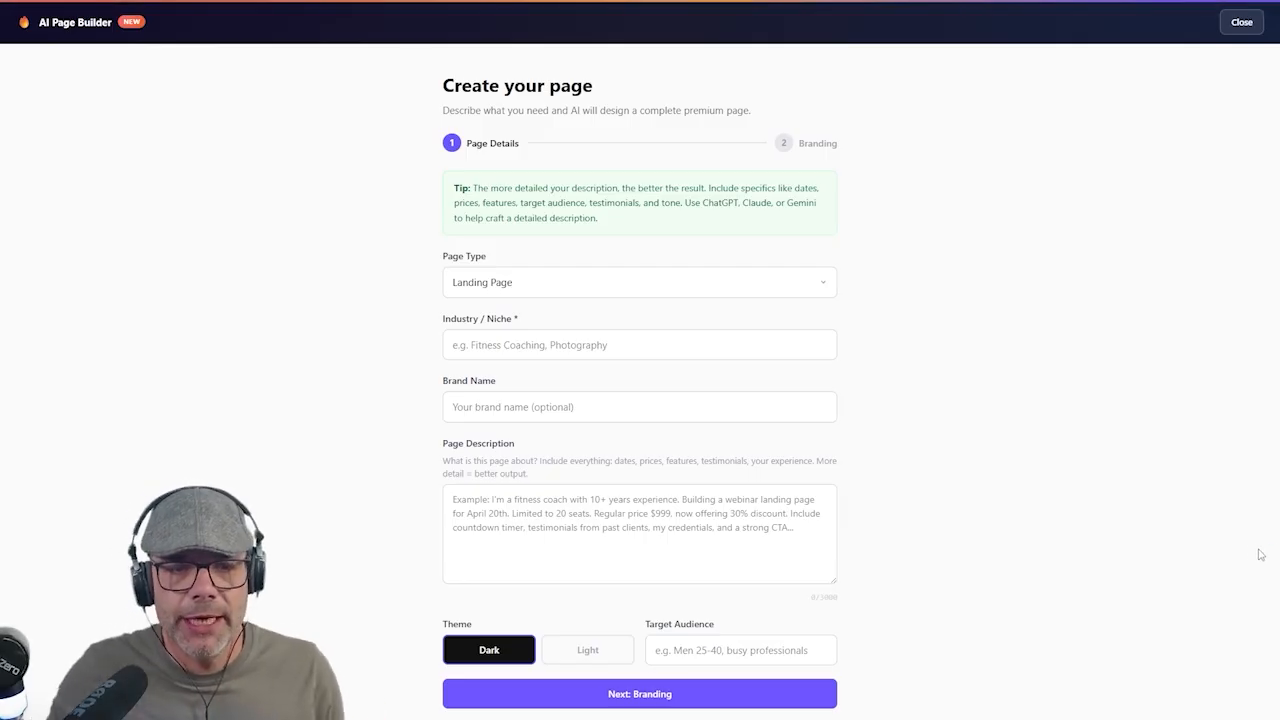
Examine the page types available for the AI-generated page, from Funnels through to Other
left_click(751, 283)
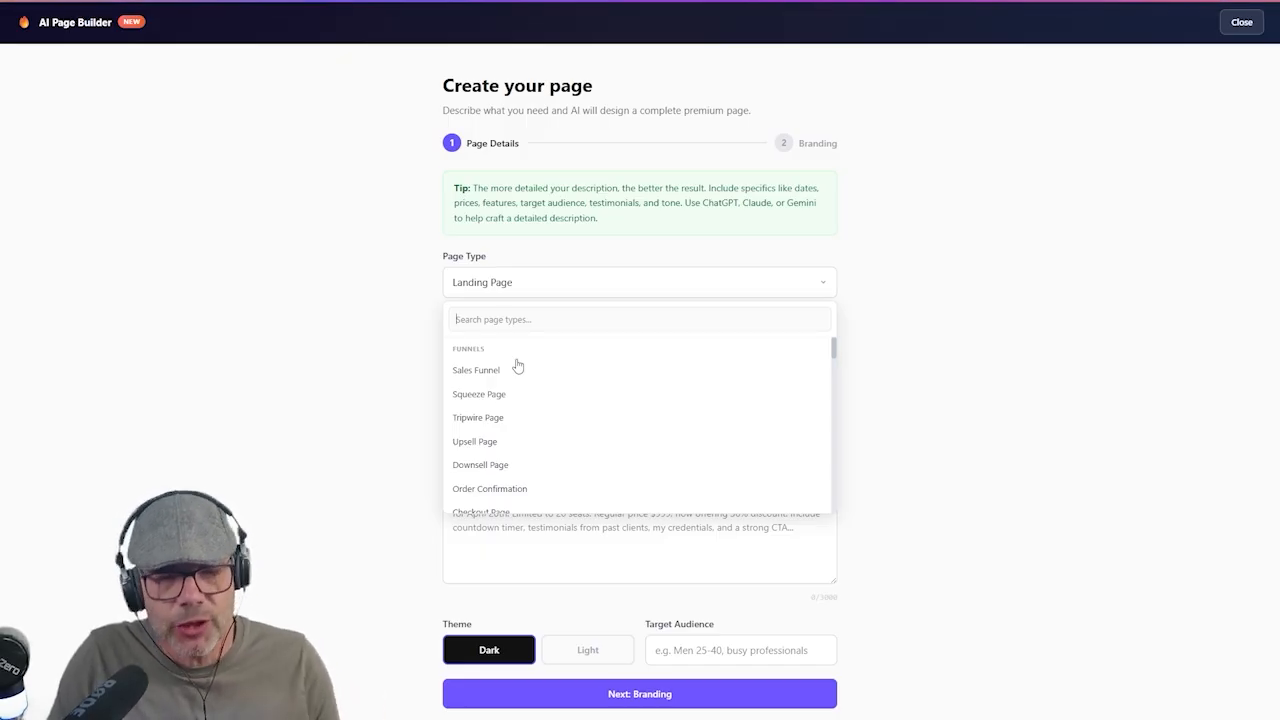
scroll(540, 375, "down", 1)
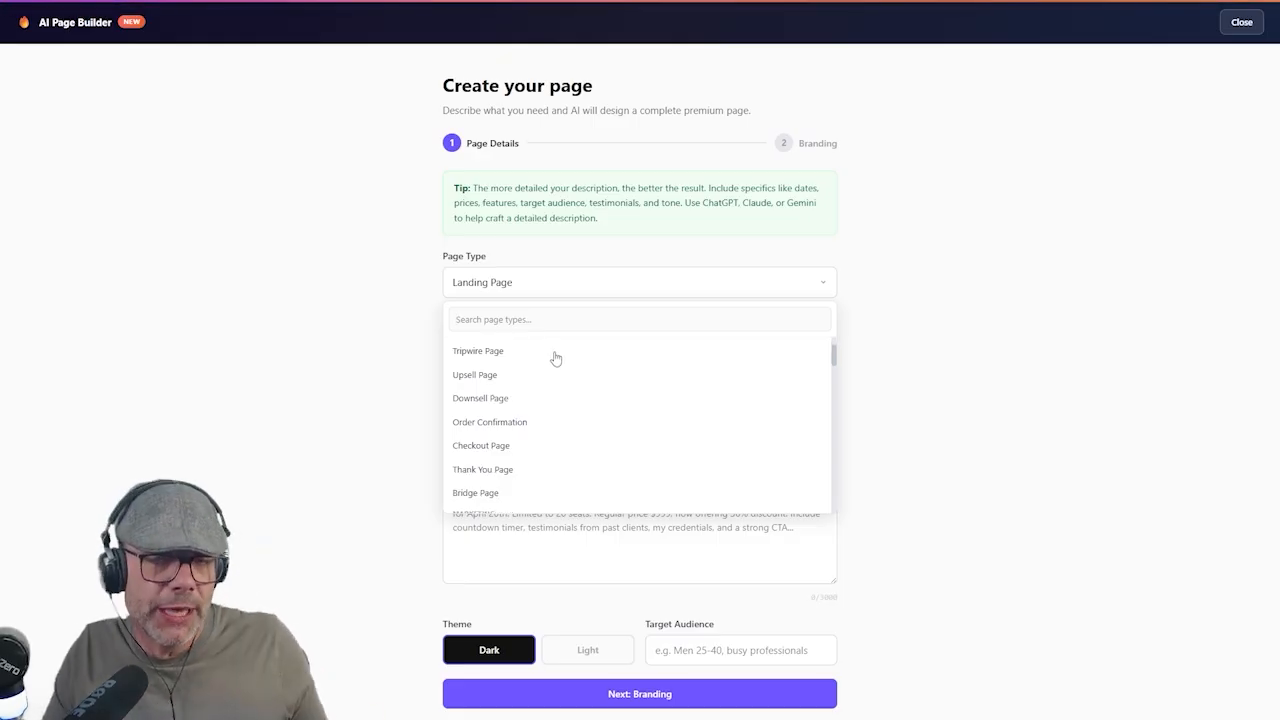
scroll(569, 416, "down", 2)
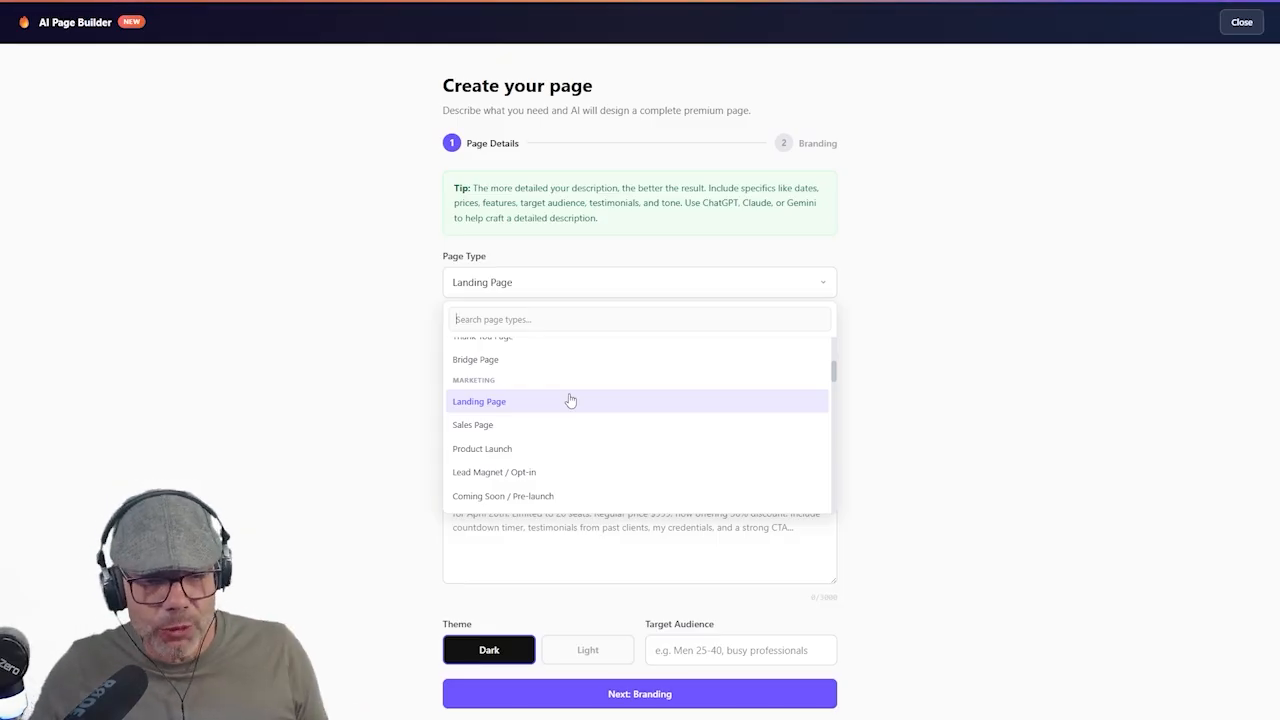
scroll(575, 400, "down", 3)
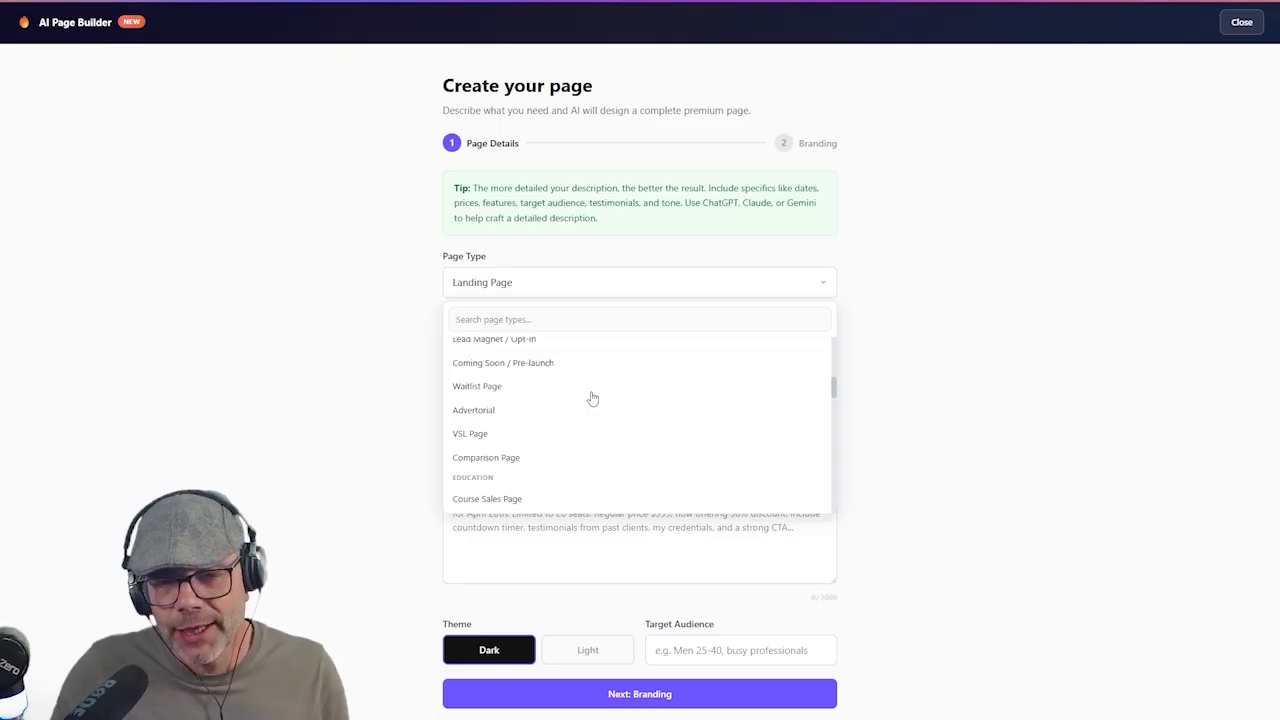
scroll(592, 398, "down", 3)
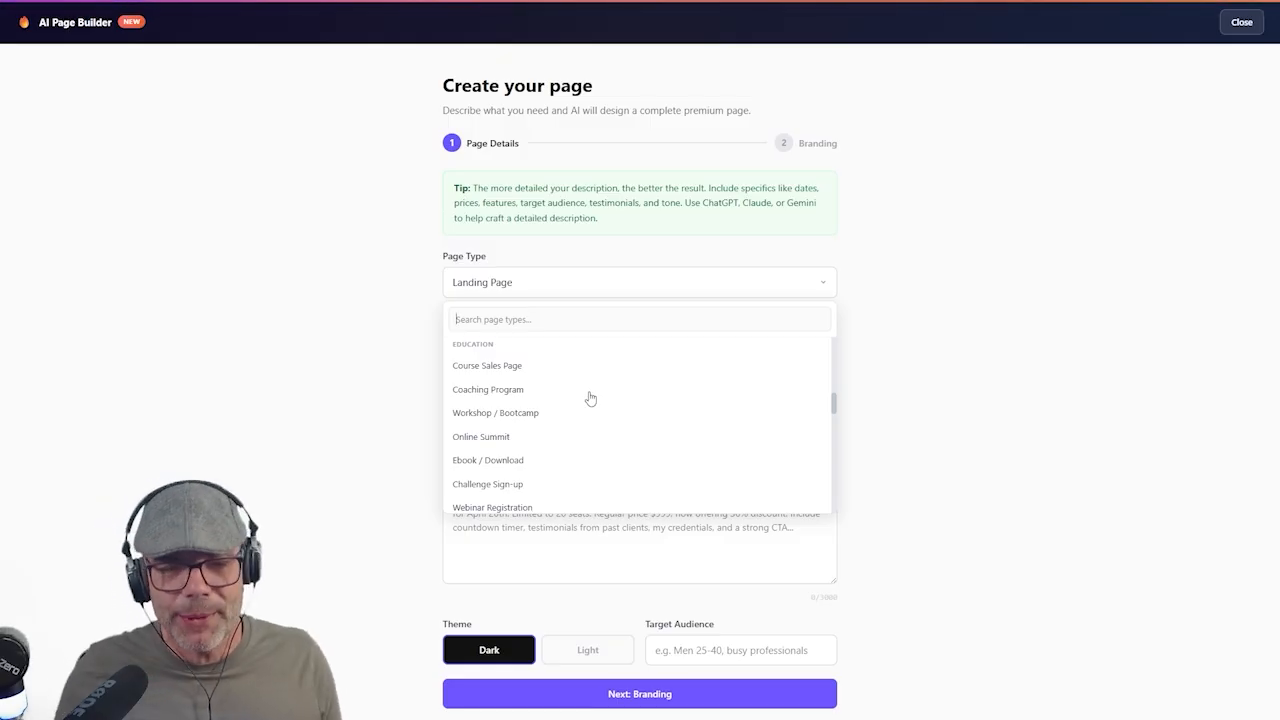
scroll(598, 399, "down", 3)
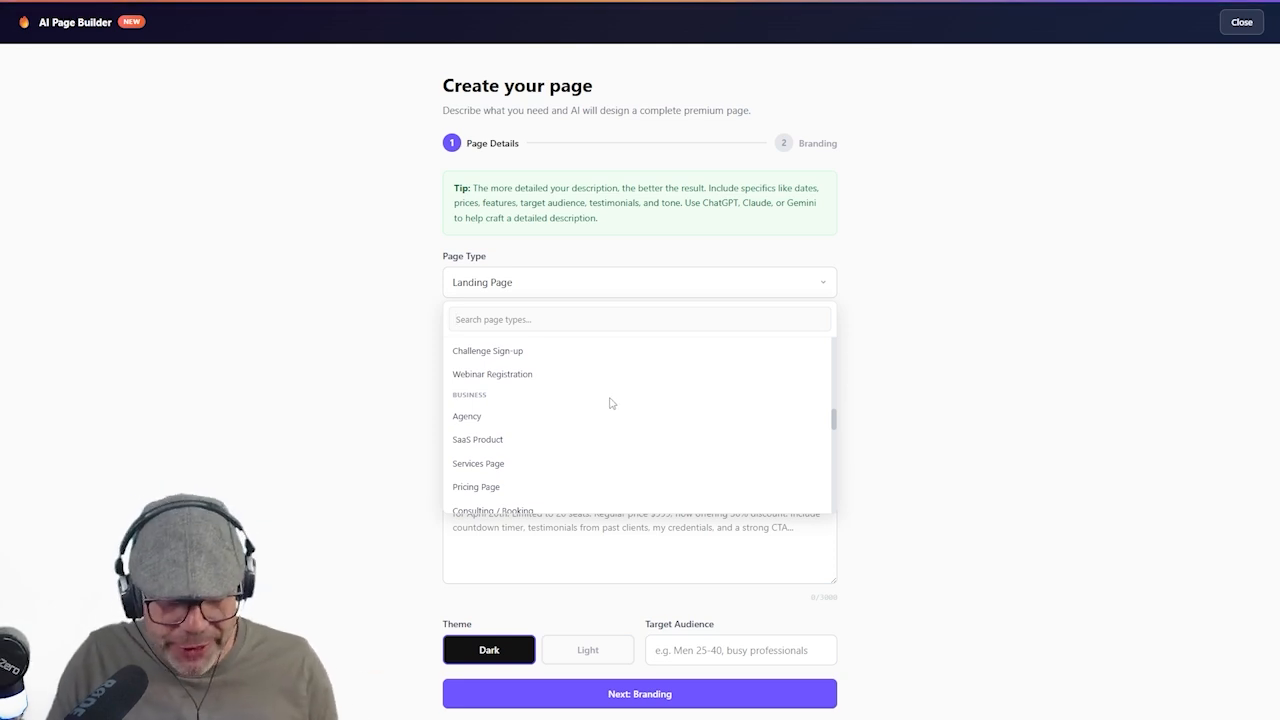
scroll(615, 402, "down", 1)
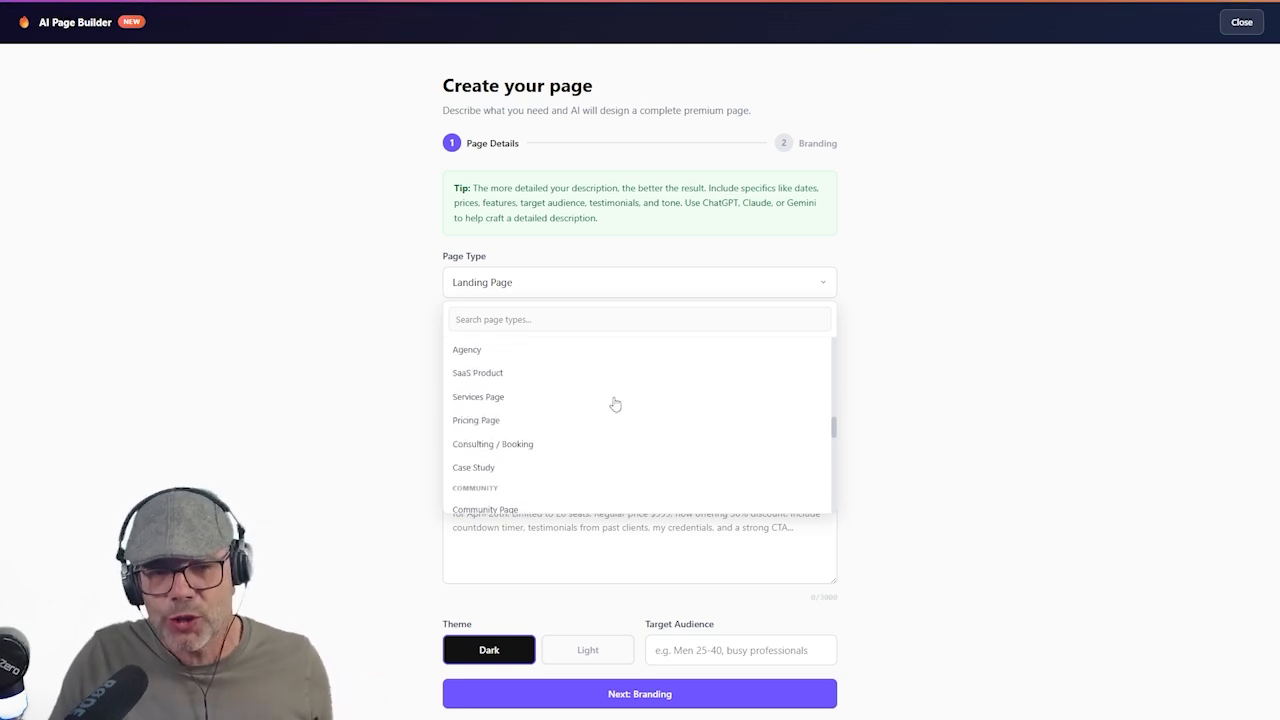
scroll(615, 403, "down", 1)
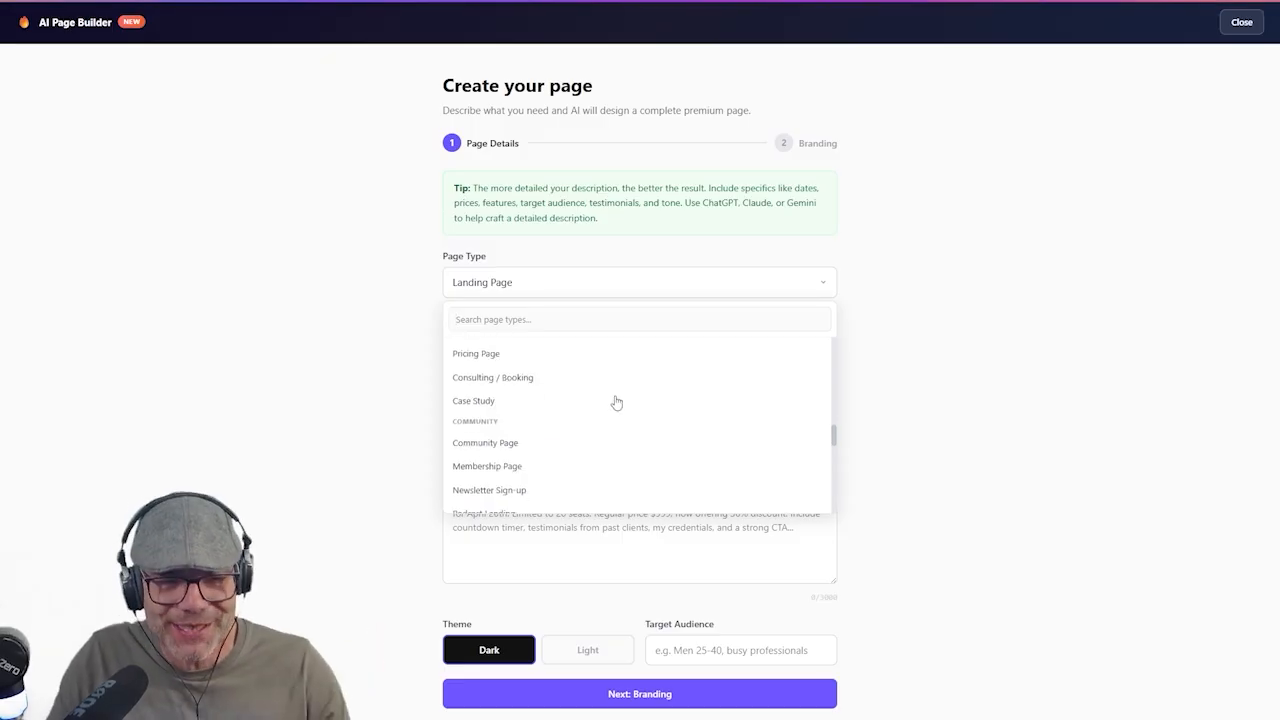
scroll(616, 402, "down", 3)
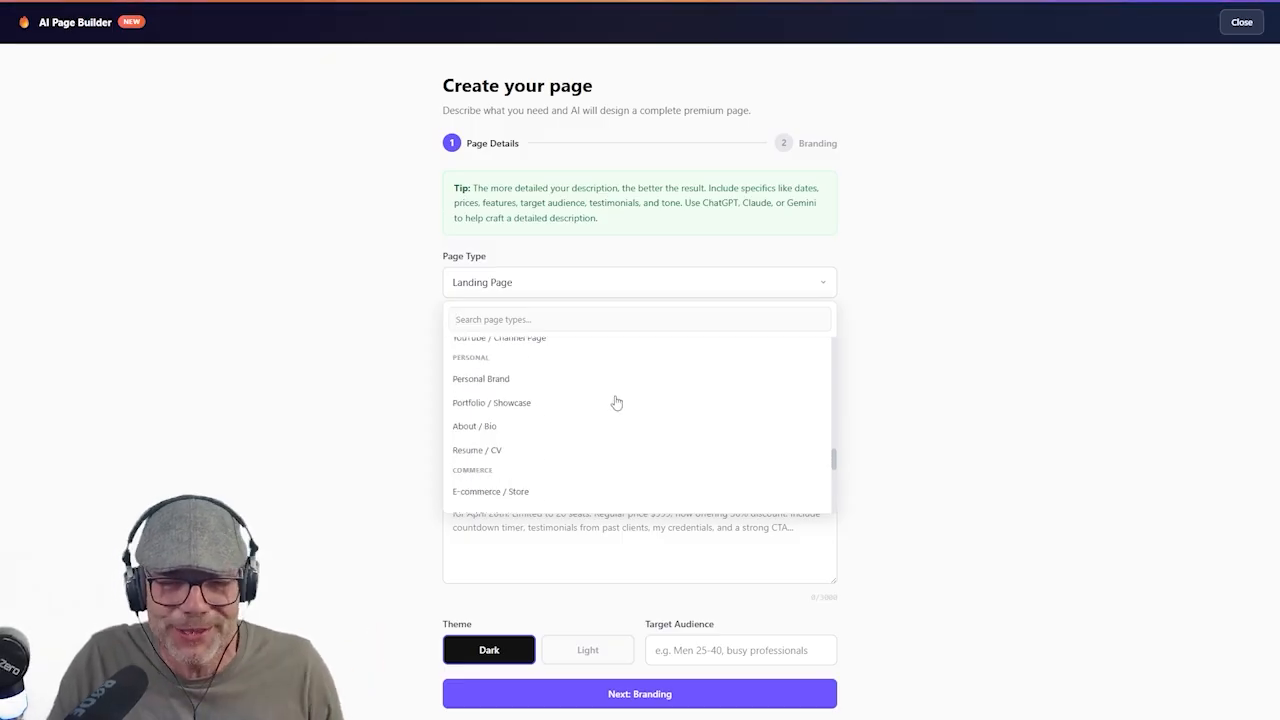
scroll(616, 402, "down", 4)
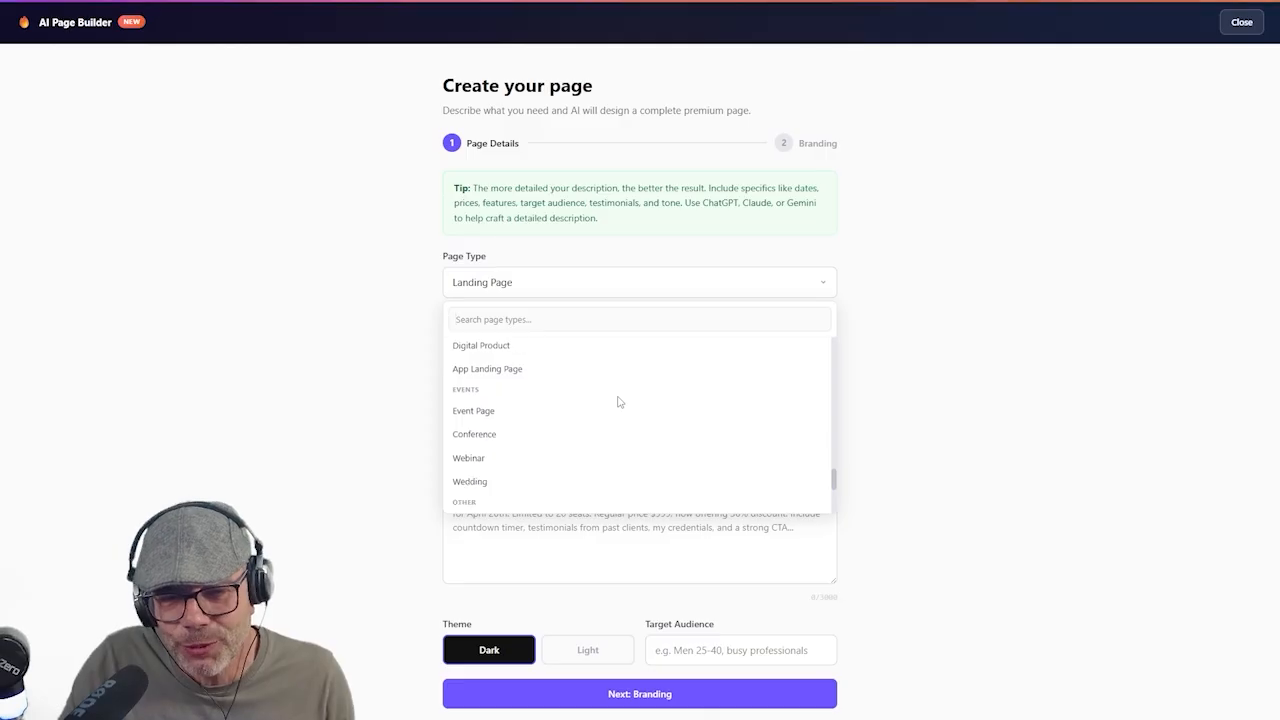
scroll(617, 401, "down", 2)
Choose Landing Page as the page type
scroll(619, 402, "up", 8)
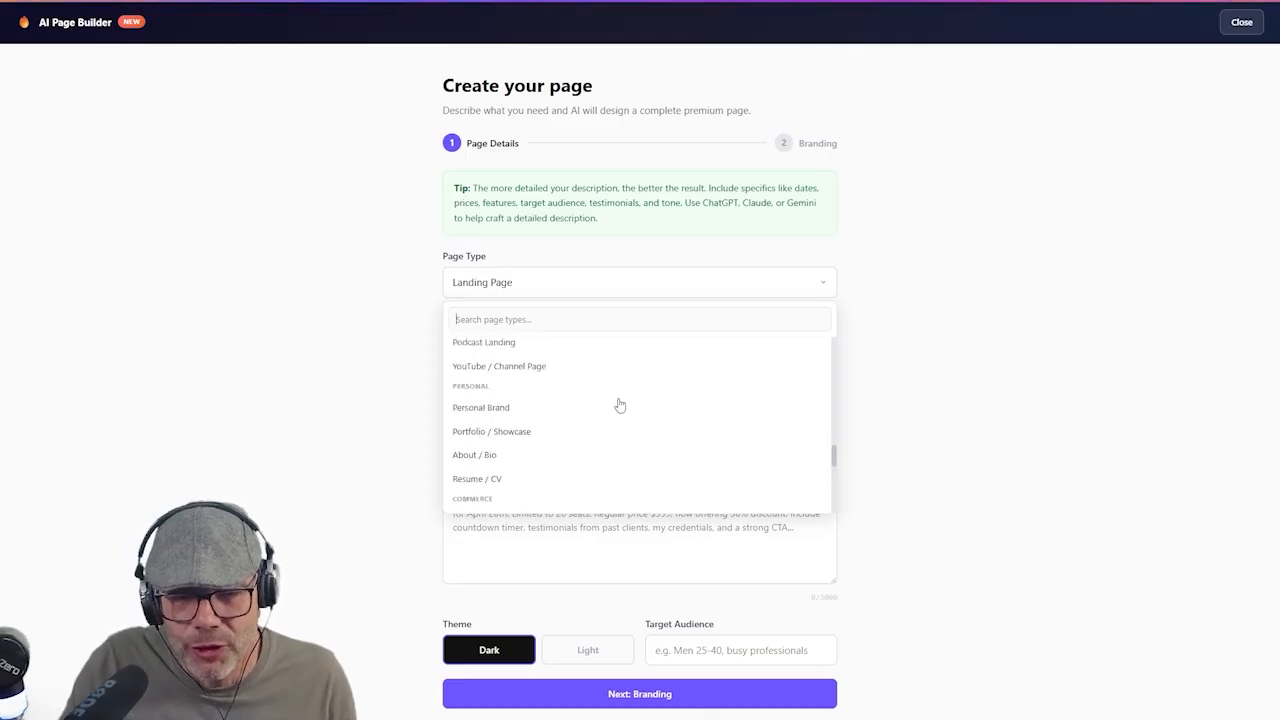
scroll(621, 402, "up", 8)
scroll(621, 402, "down", 2)
scroll(621, 402, "down", 1)
left_click(491, 400)
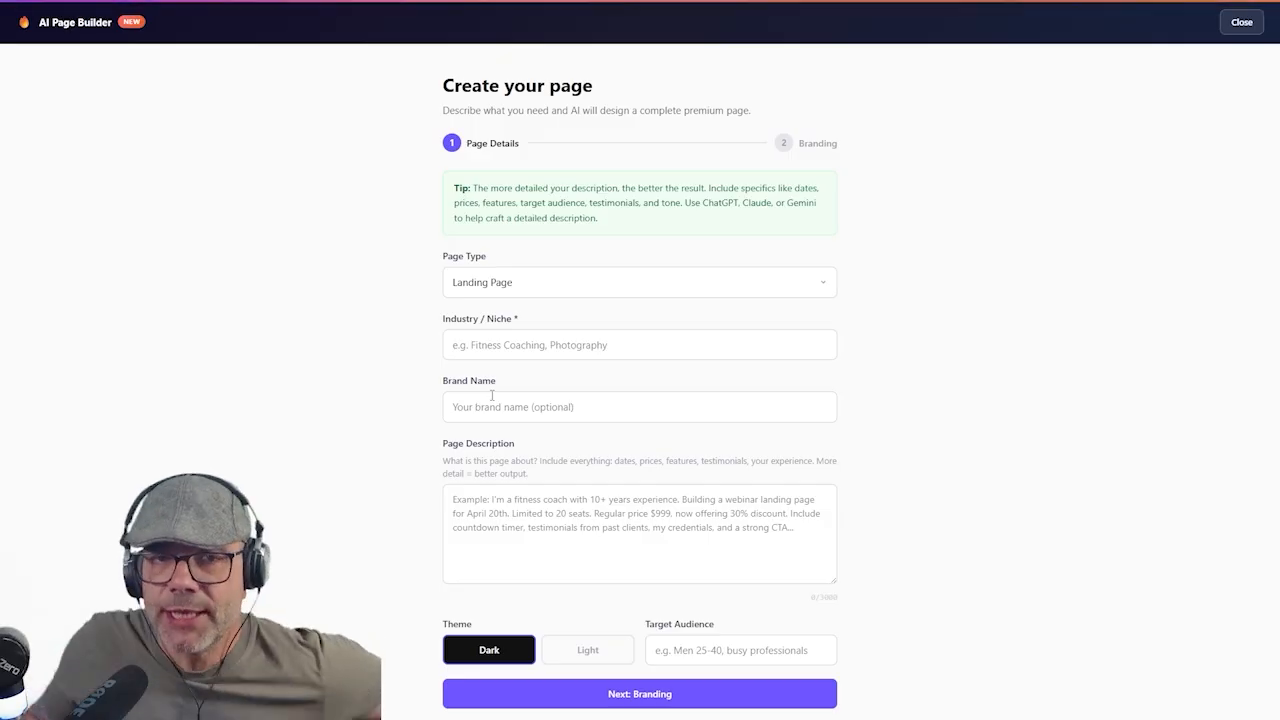
Enter Digital Skills Coach as the industry or niche and Help With Digital as the brand name
left_click(518, 348)
type("Digital ")
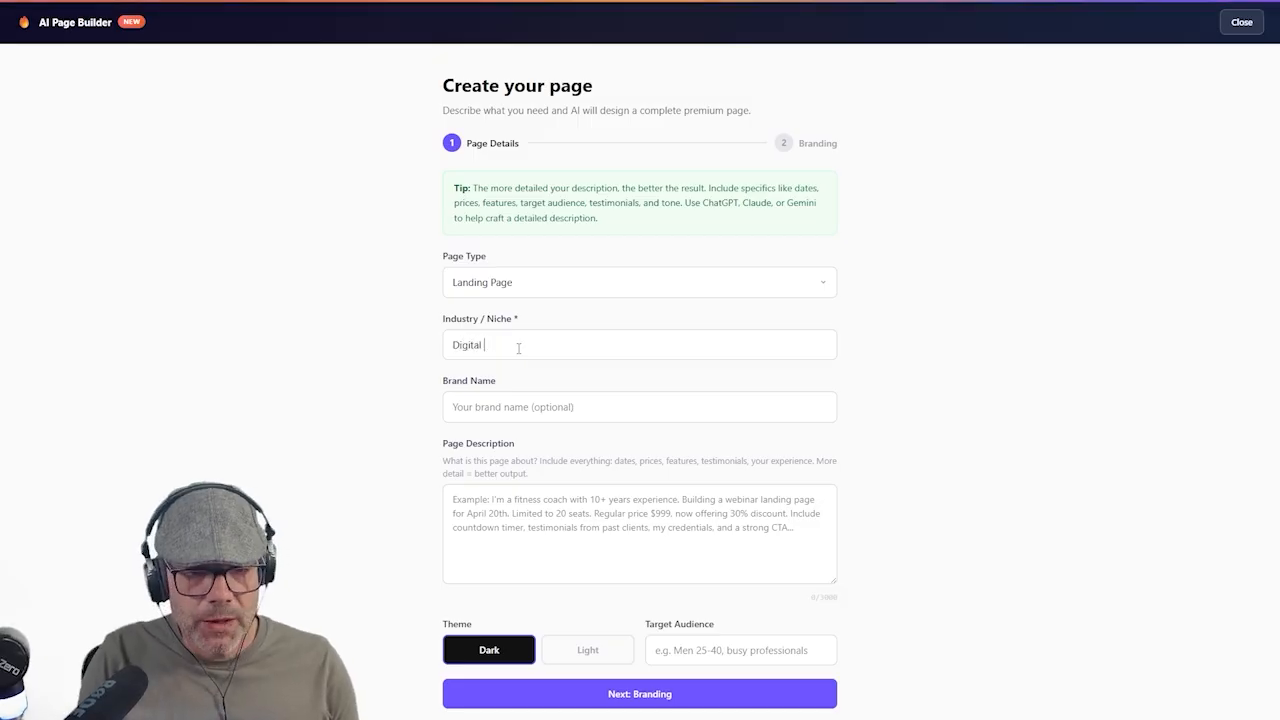
type("Skills Coach")
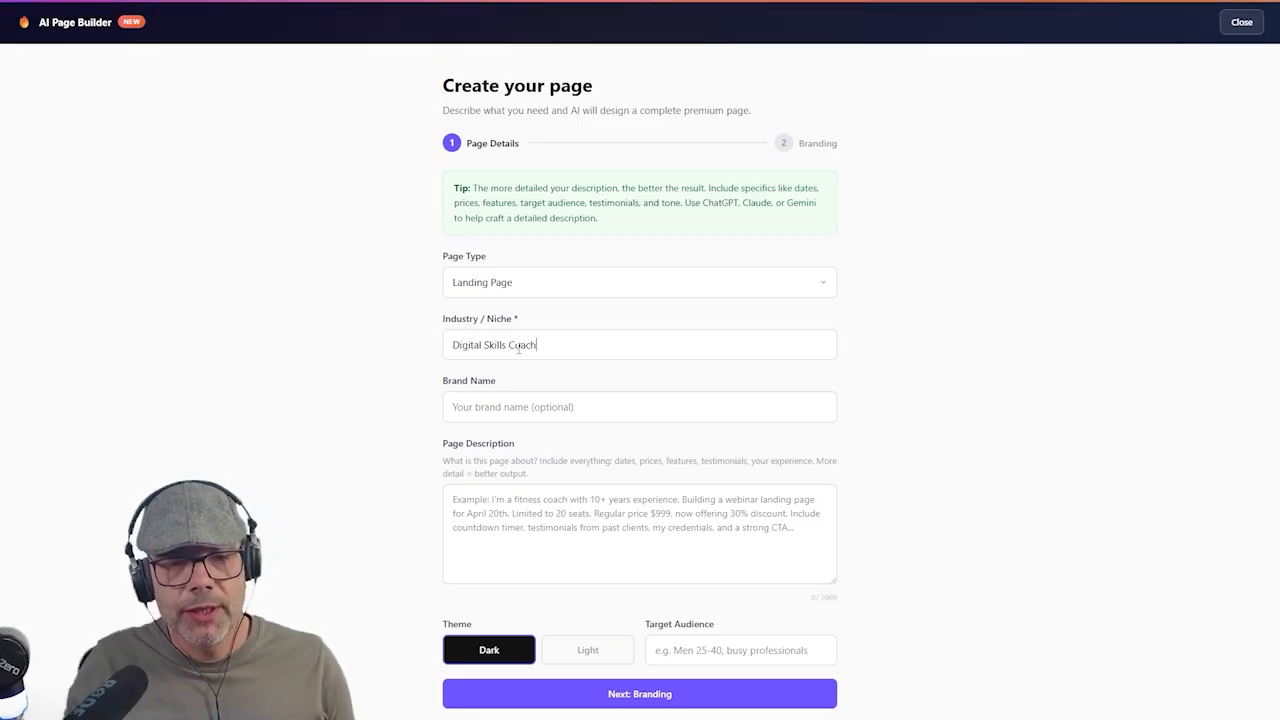
left_click(526, 405)
type("Help With Digital")
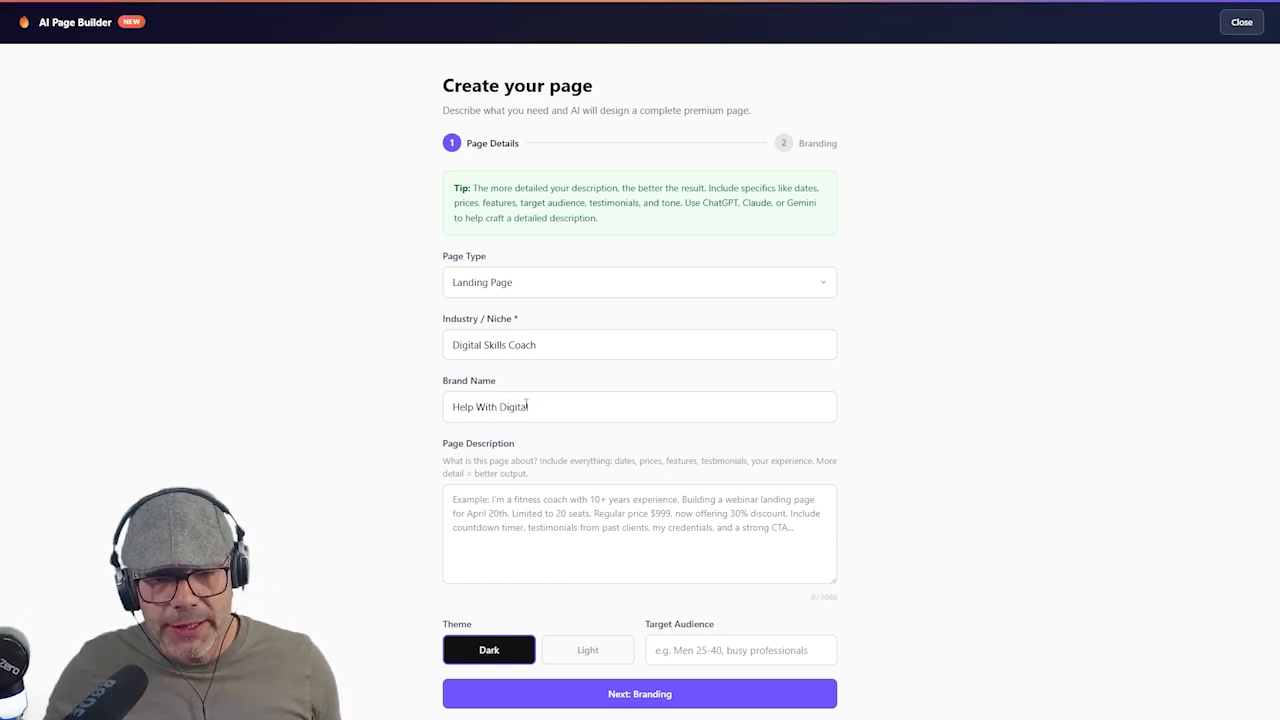
Begin the page description with "I want to create a landing page for a webinar that is fast as f*ck ways to turn your knowledge into revenue."
left_click(537, 512)
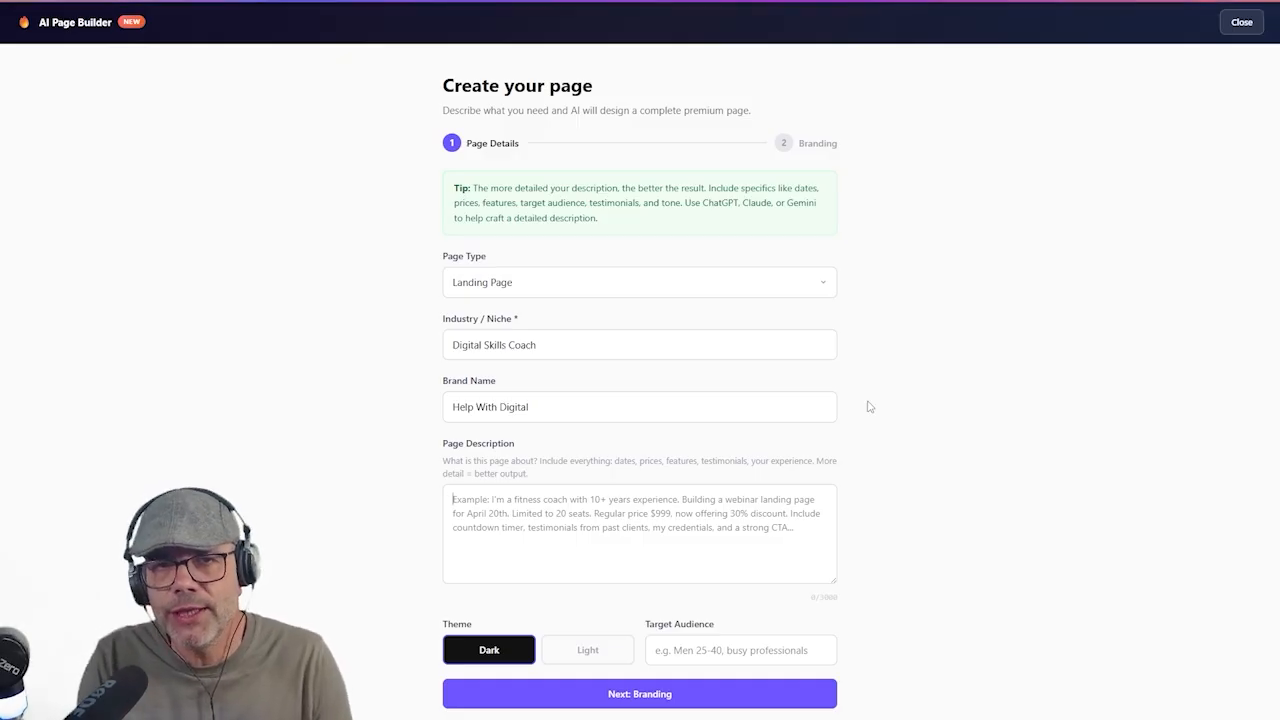
type("I want to carete")
key("BackSpace")
key("BackSpace")
key("BackSpace")
key("BackSpace")
key("BackSpace")
key("BackSpace")
type("e a")
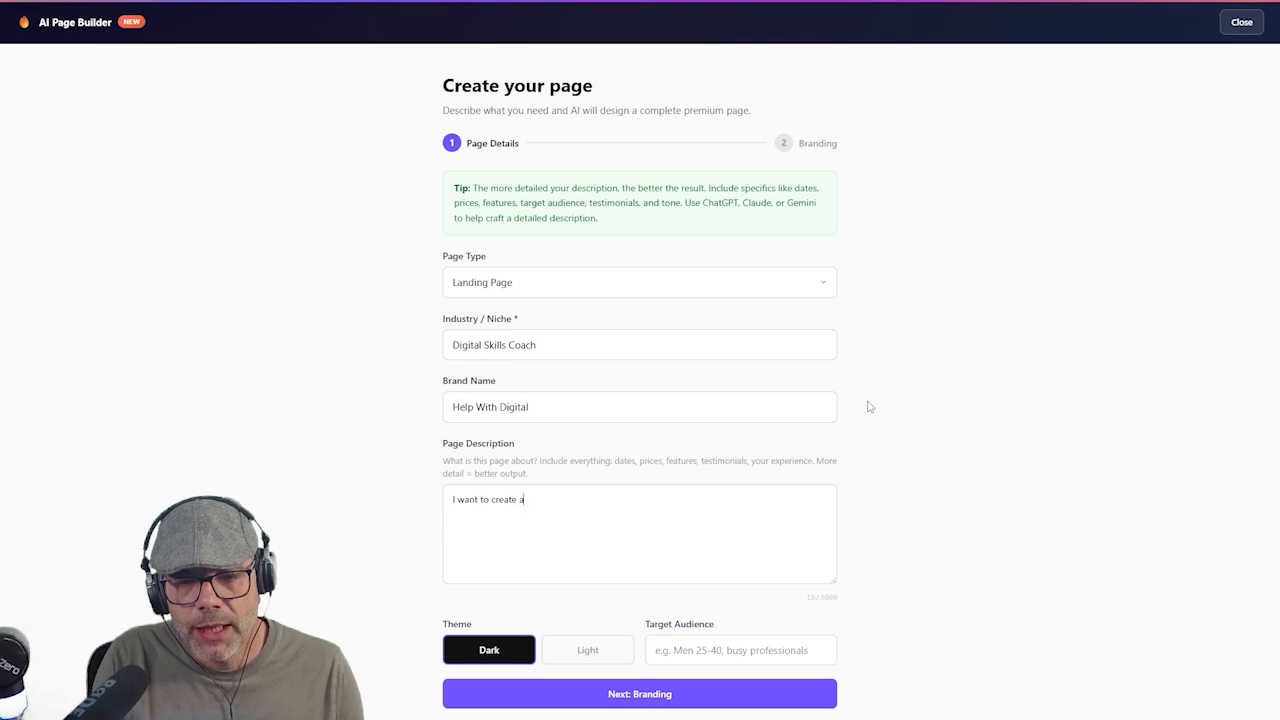
type(" landing page for a web")
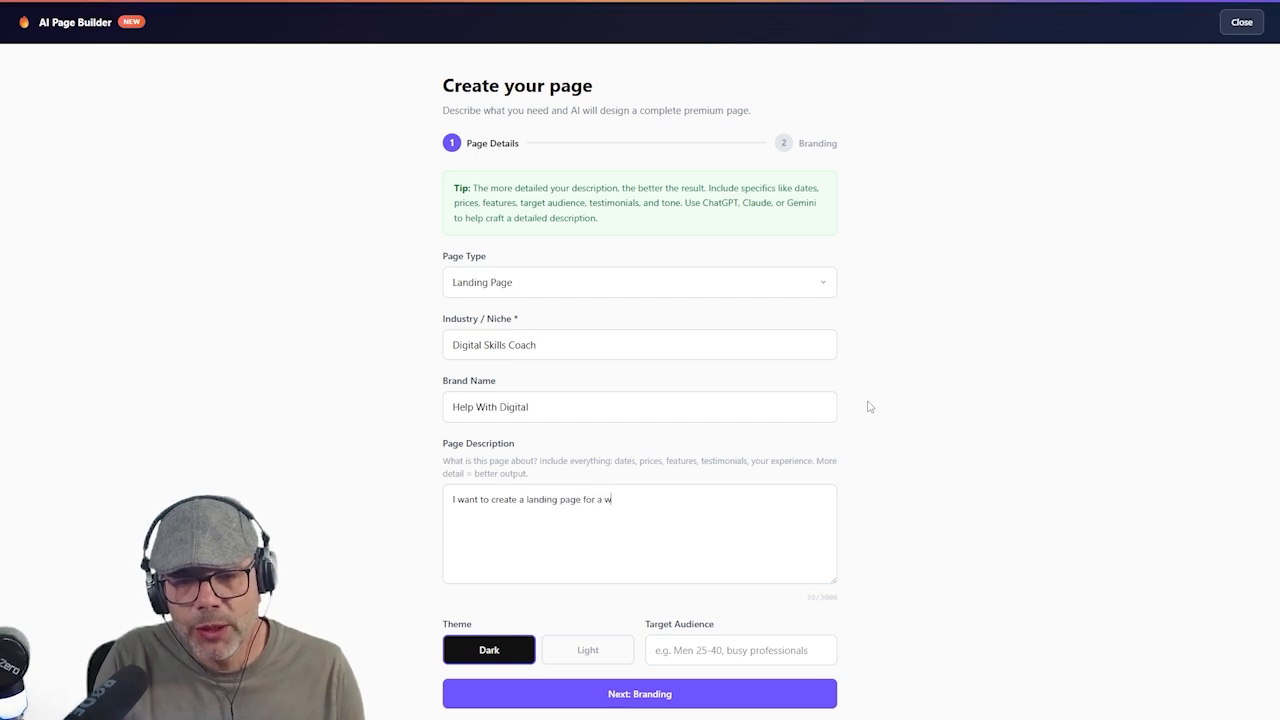
key("BackSpace")
type("ginar")
key("BackSpace")
key("BackSpace")
key("BackSpace")
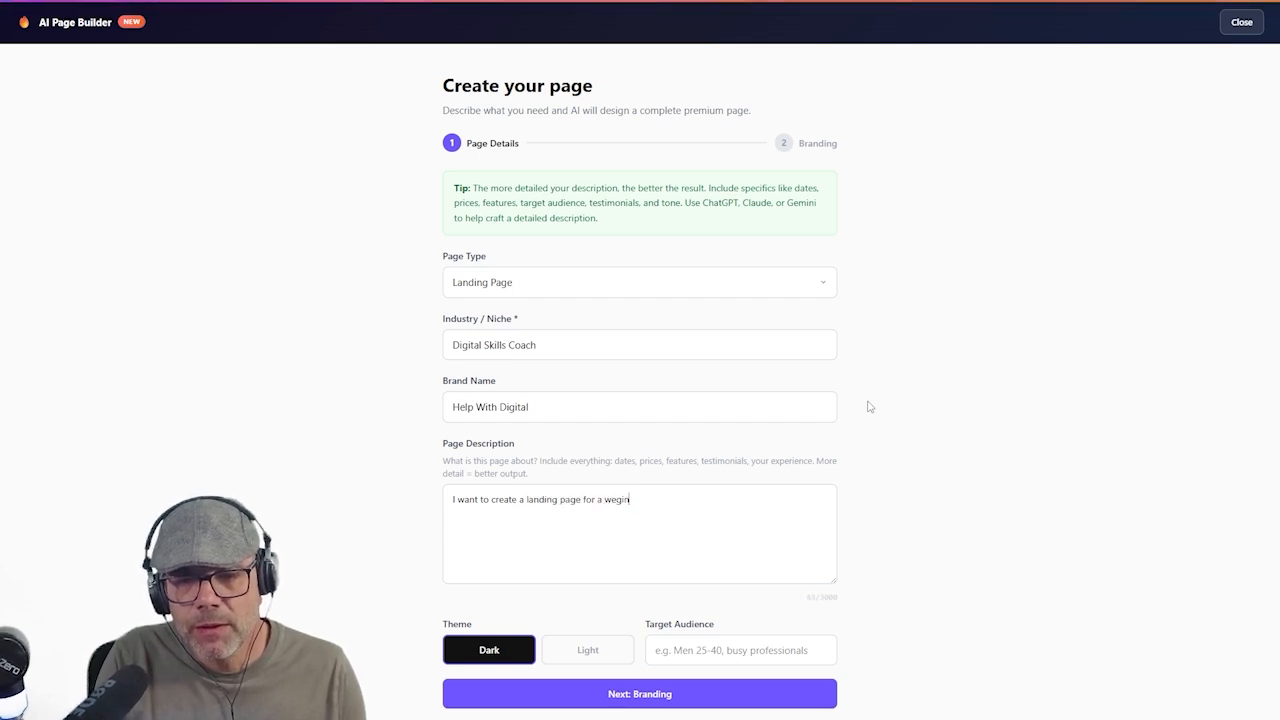
type("inar tha")
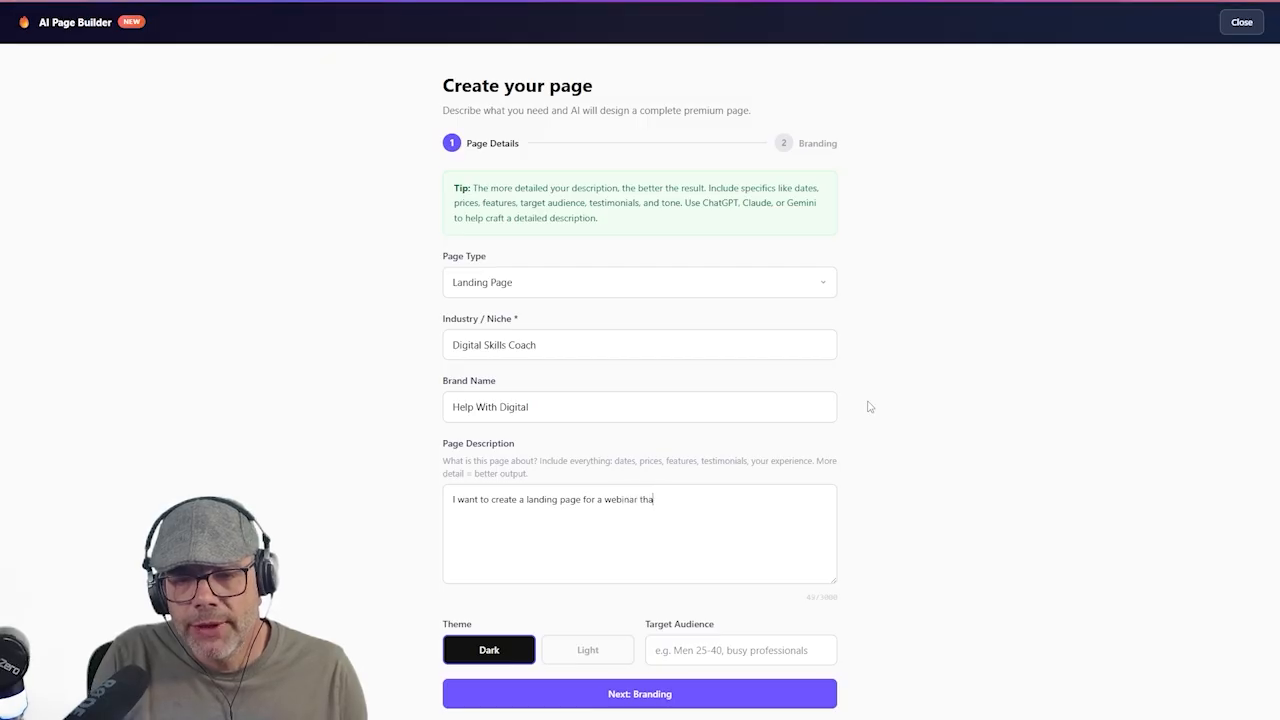
type("t is fast as f*ck ways to")
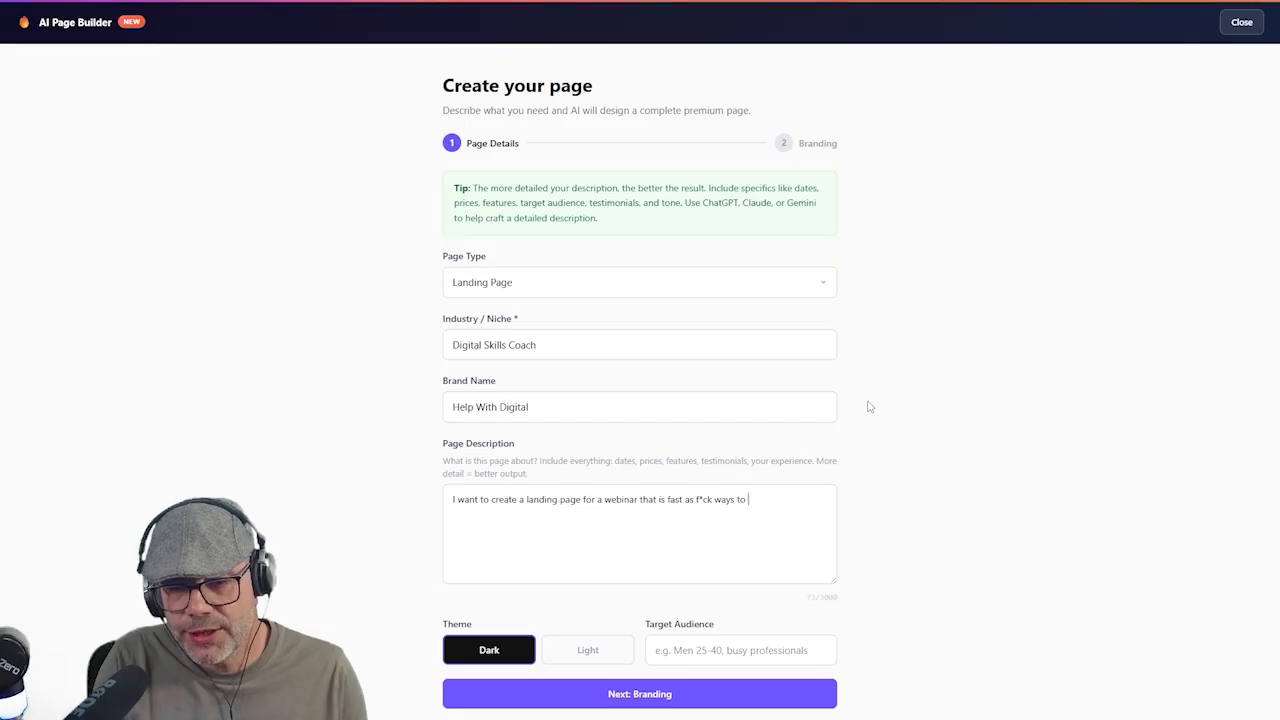
type(" turn your know")
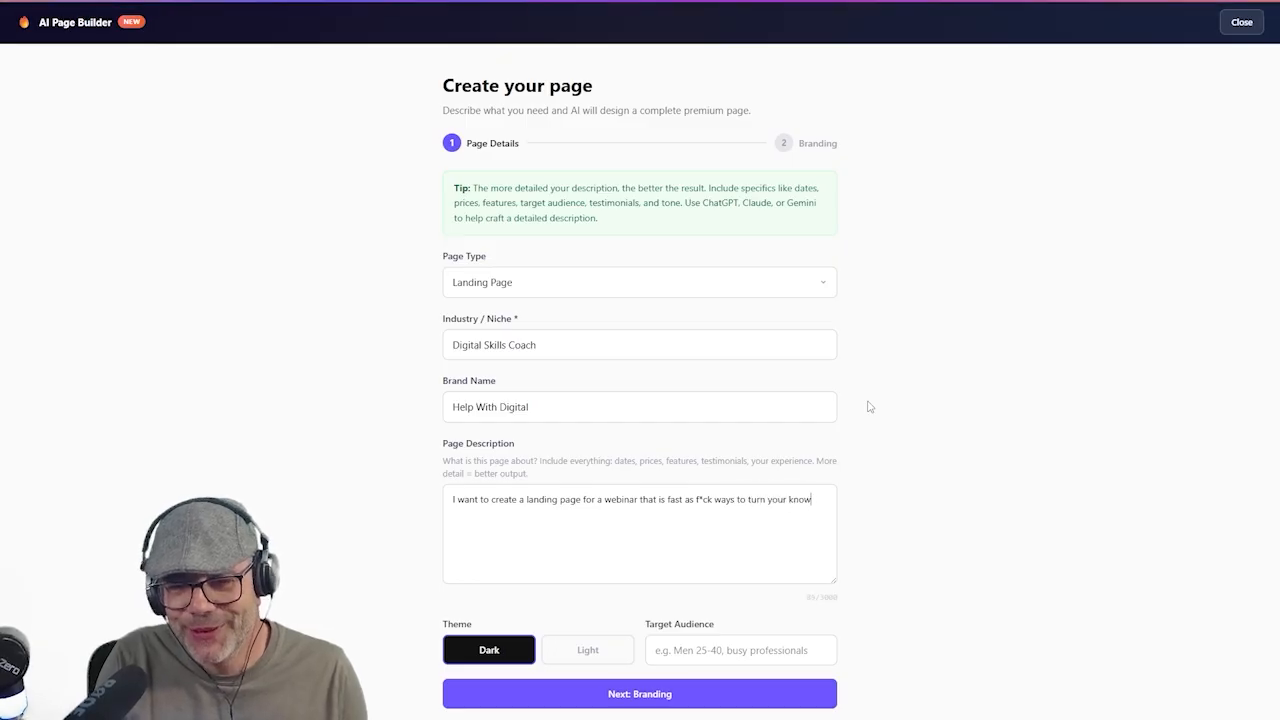
type("ledge into ref")
Continue the page description with "It will be held at 10.30am on 17th July 2026."
type("enue. It will be held at")
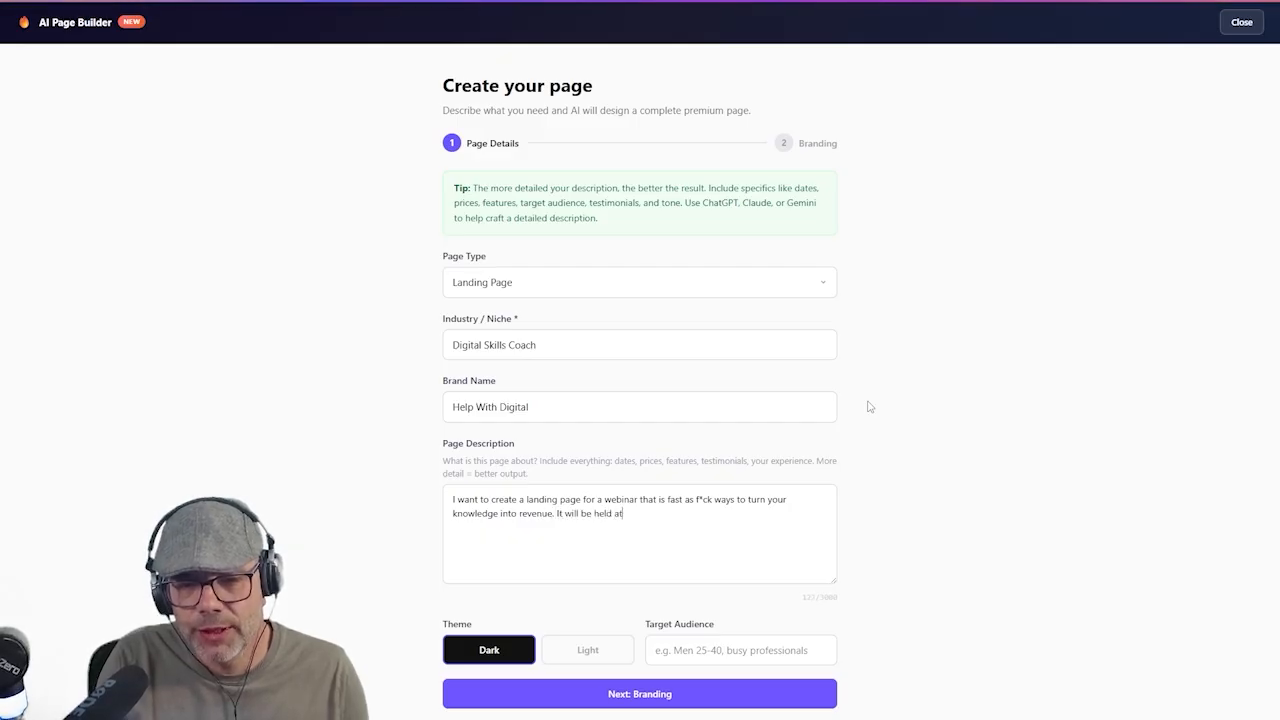
type(" 10")
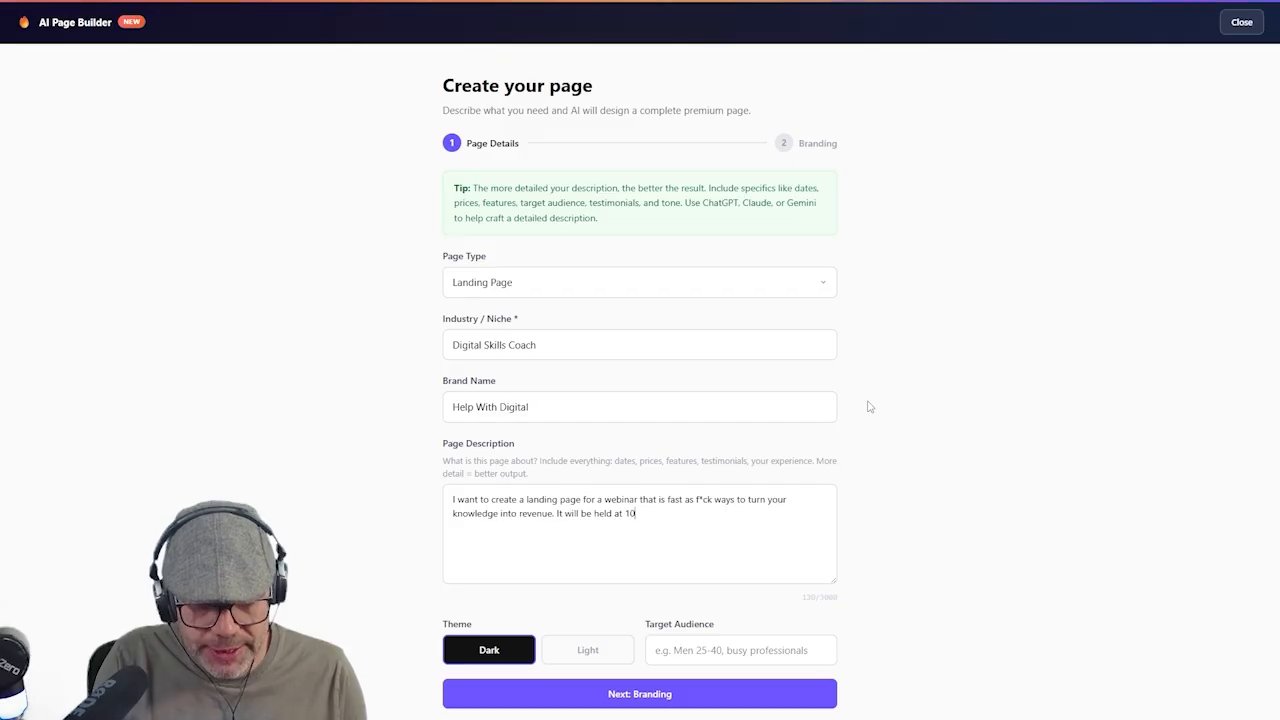
type(".30am on")
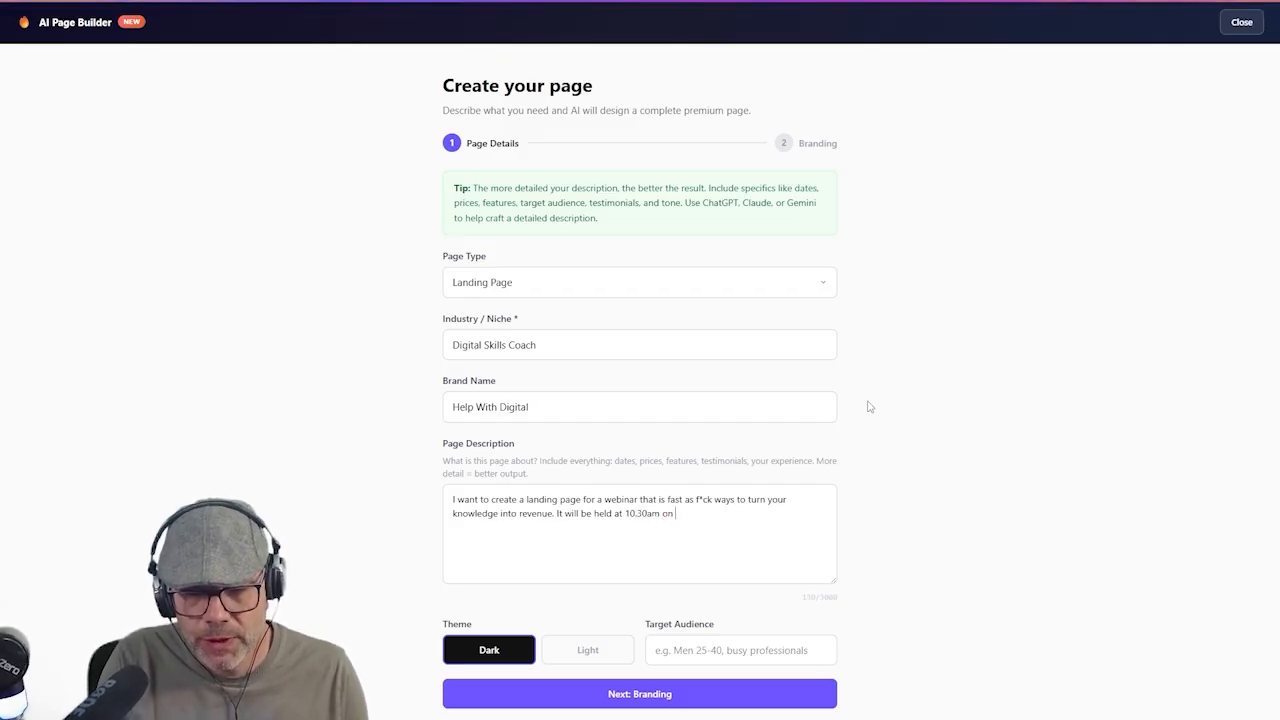
type(" 17")
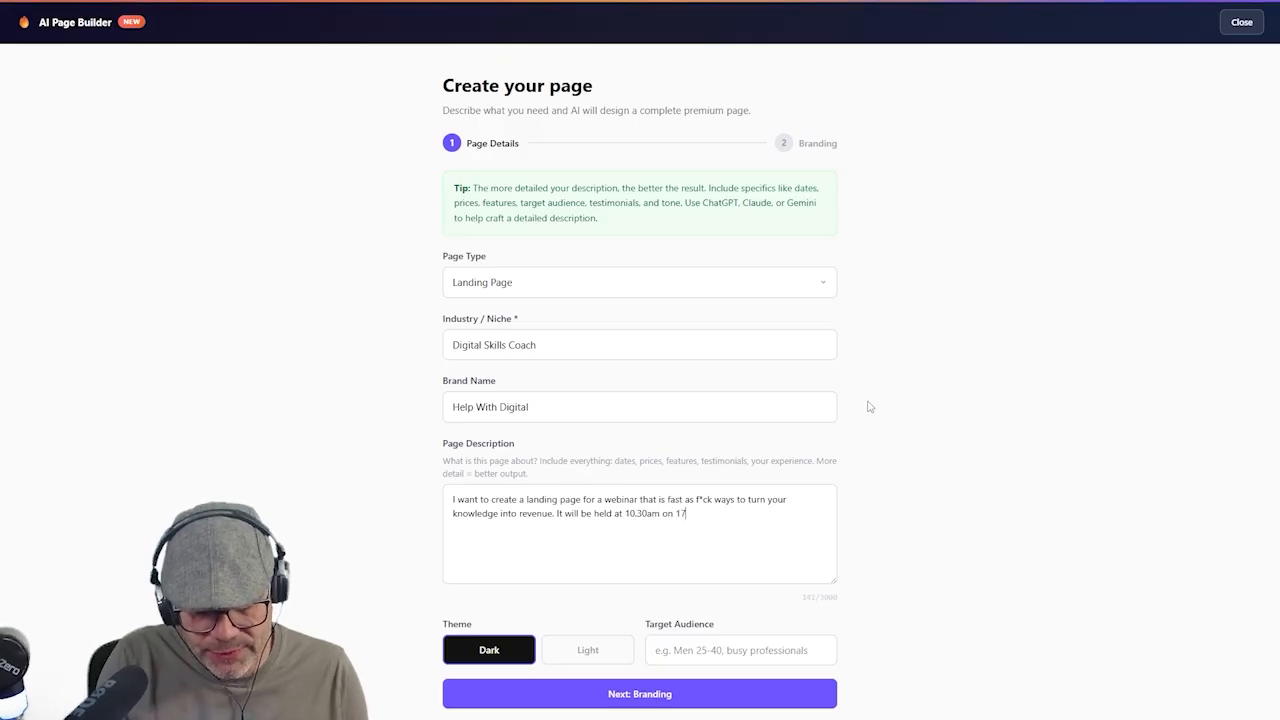
type("th July. 202")
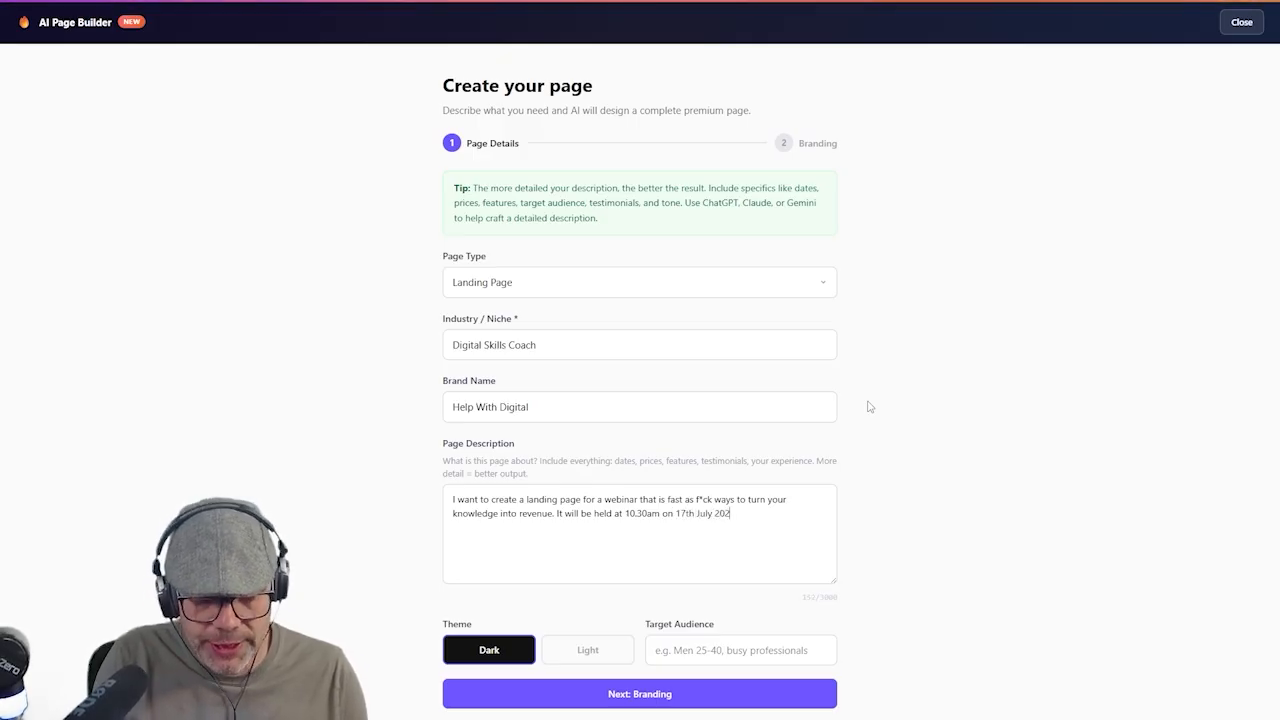
type("66. It's suitabl3")
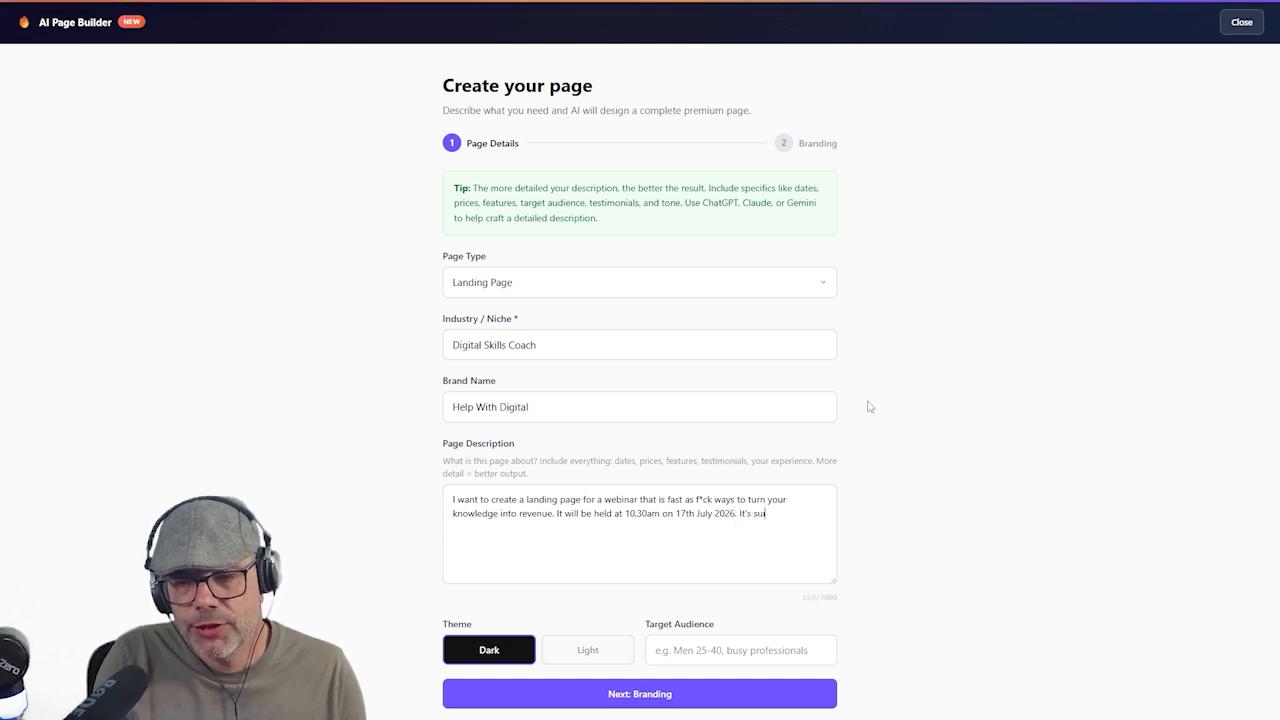
Add to the description "It's suitable for coaches and trainers, or anyone that has knowledge that they want to package into online products."
key("BackSpace")
key("BackSpace")
type("e ")
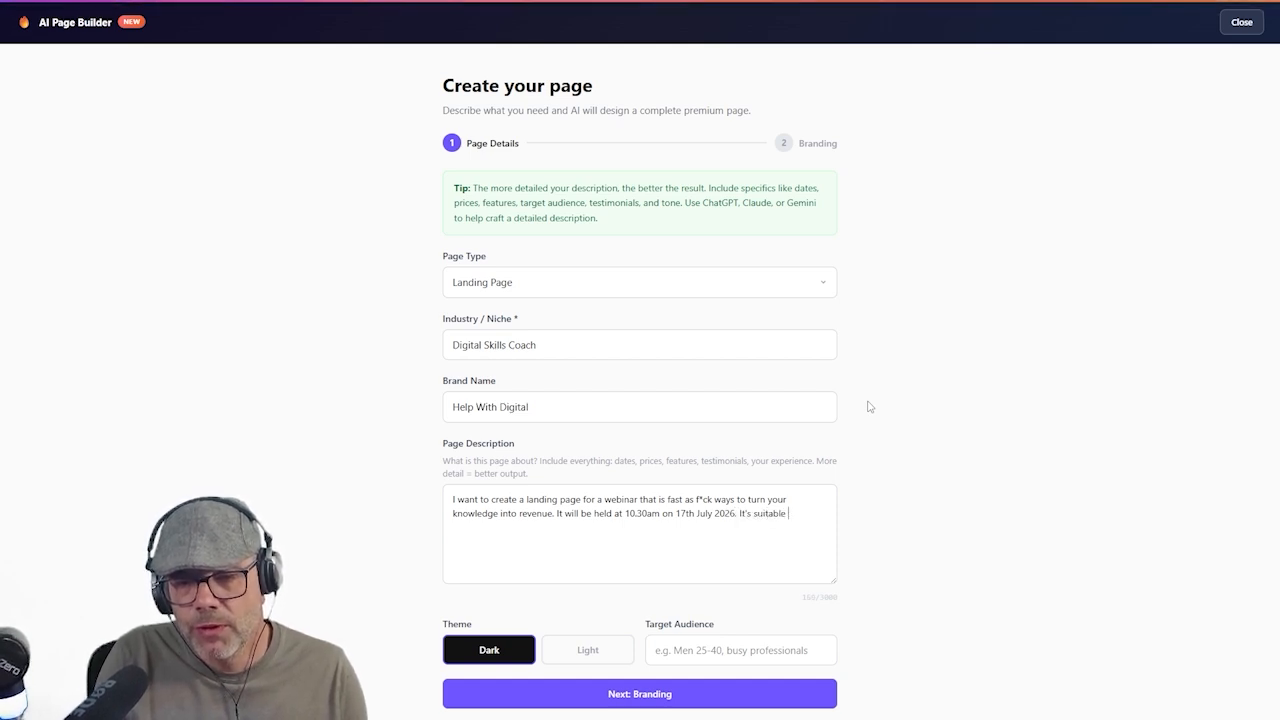
type("for coaches and trai")
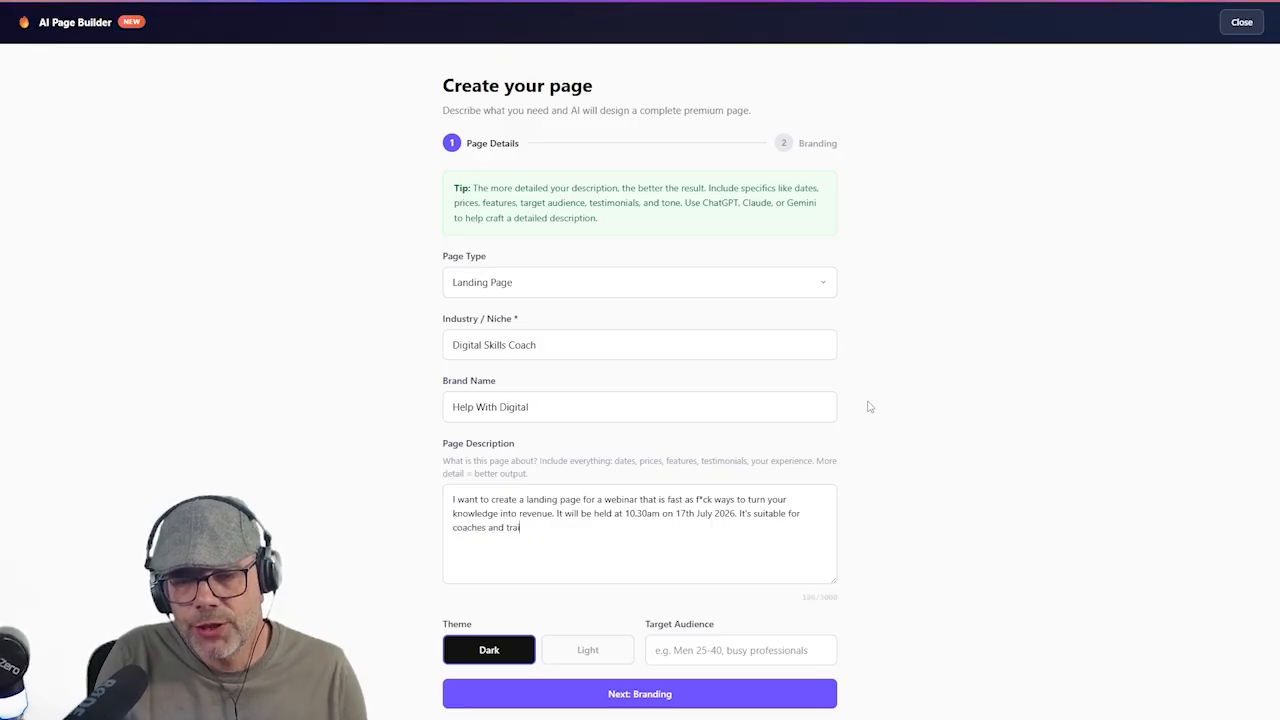
type("ners, or anyone that")
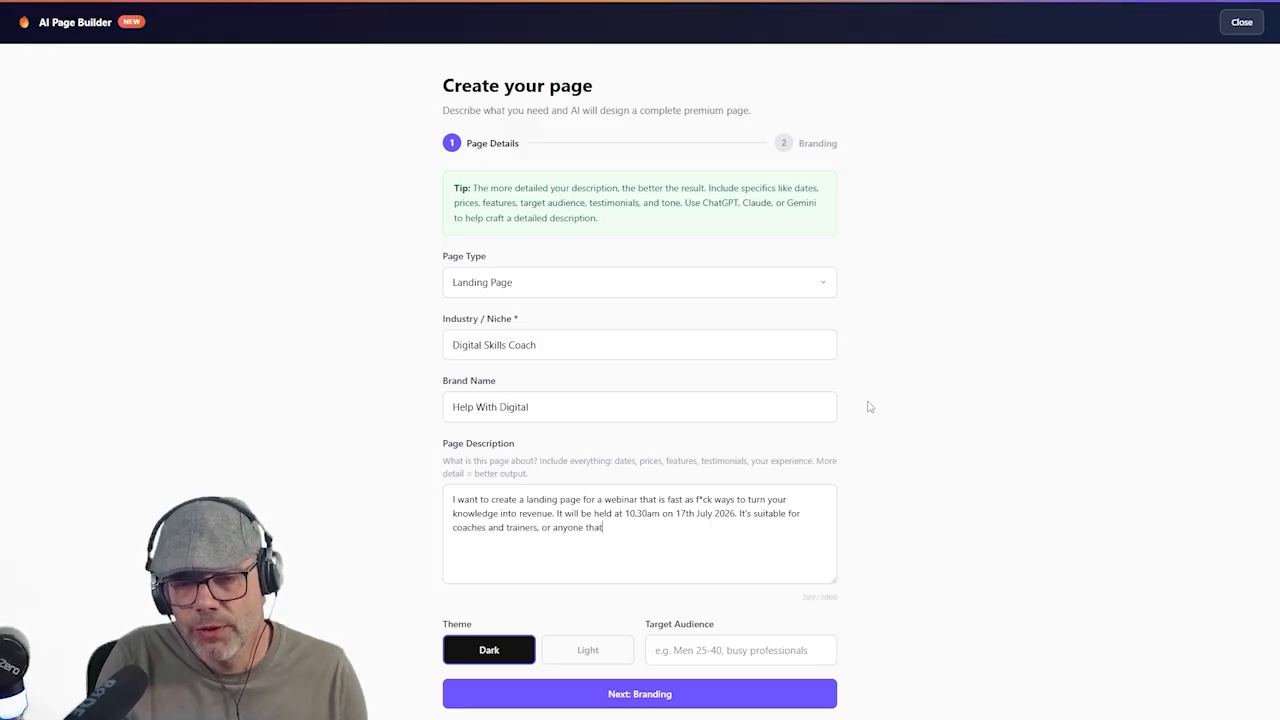
type(" has knowledge that they want to packg")
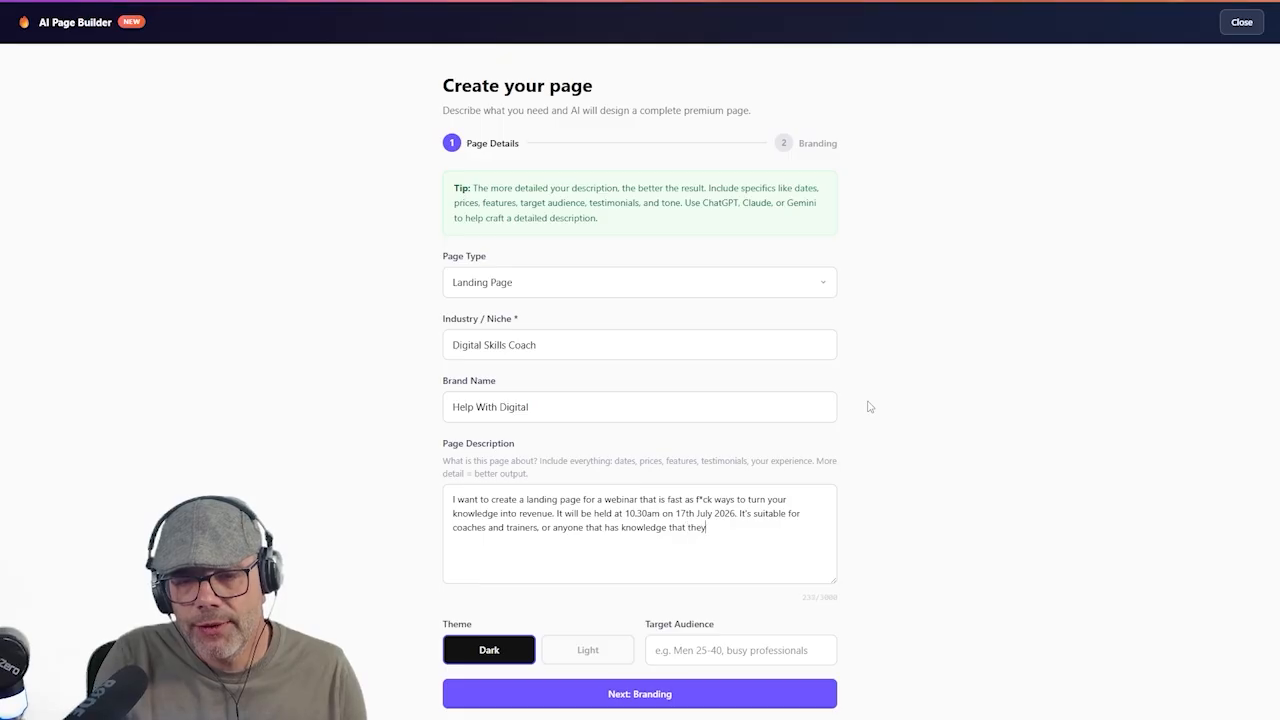
key("BackSpace")
type("age and sell")
type(" d")
key("BackSpace")
key("BackSpace")
key("BackSpace")
key("BackSpace")
key("BackSpace")
key("BackSpace")
key("BackSpace")
type("into online productds")
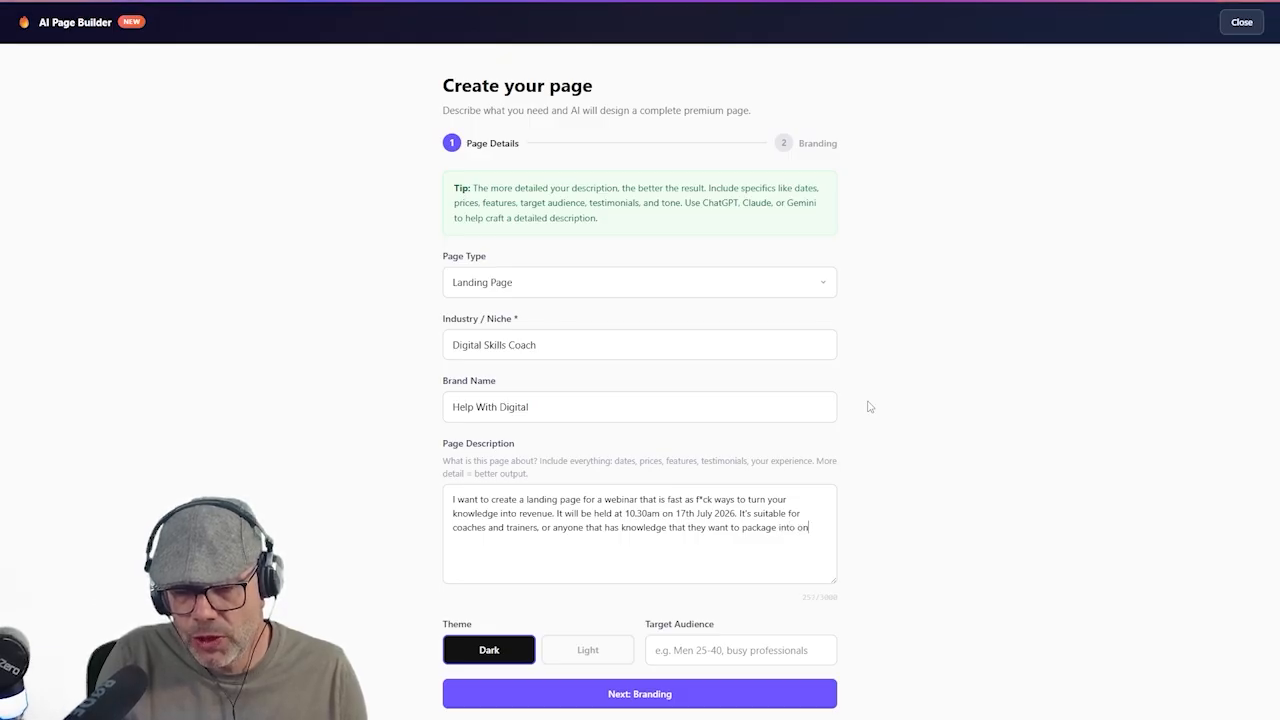
key("BackSpace")
key("BackSpace")
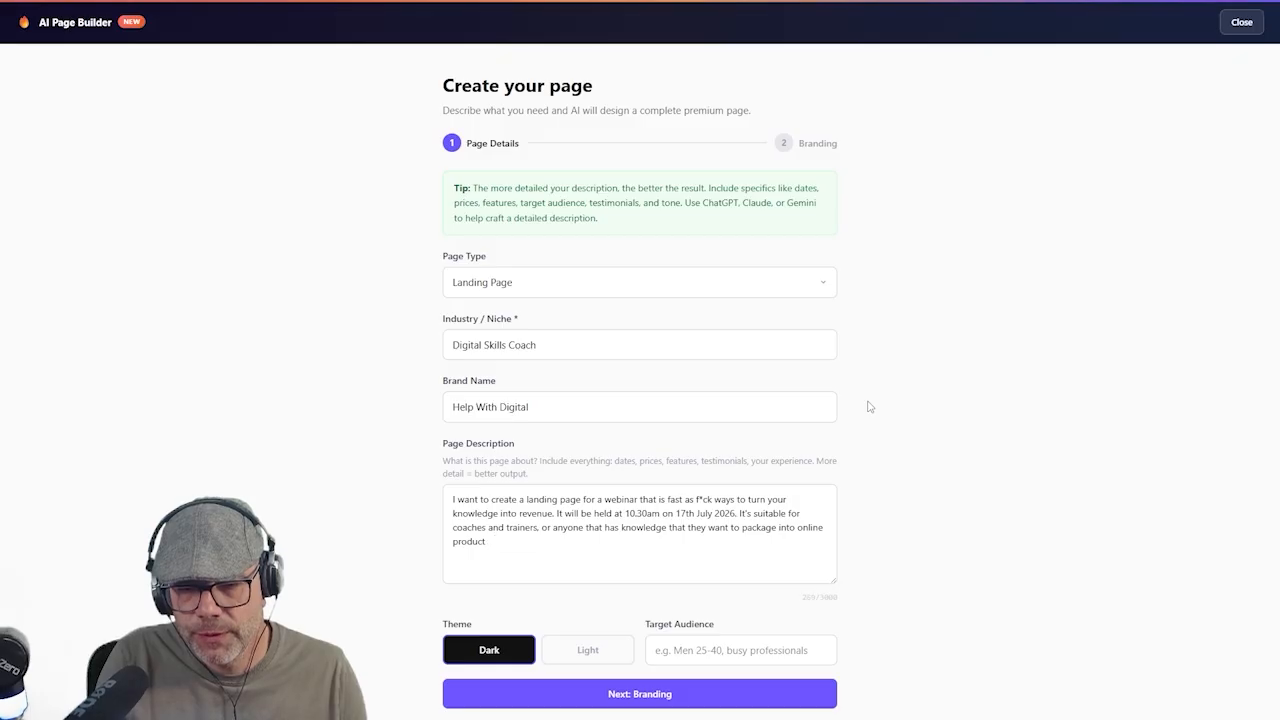
type("s. ")
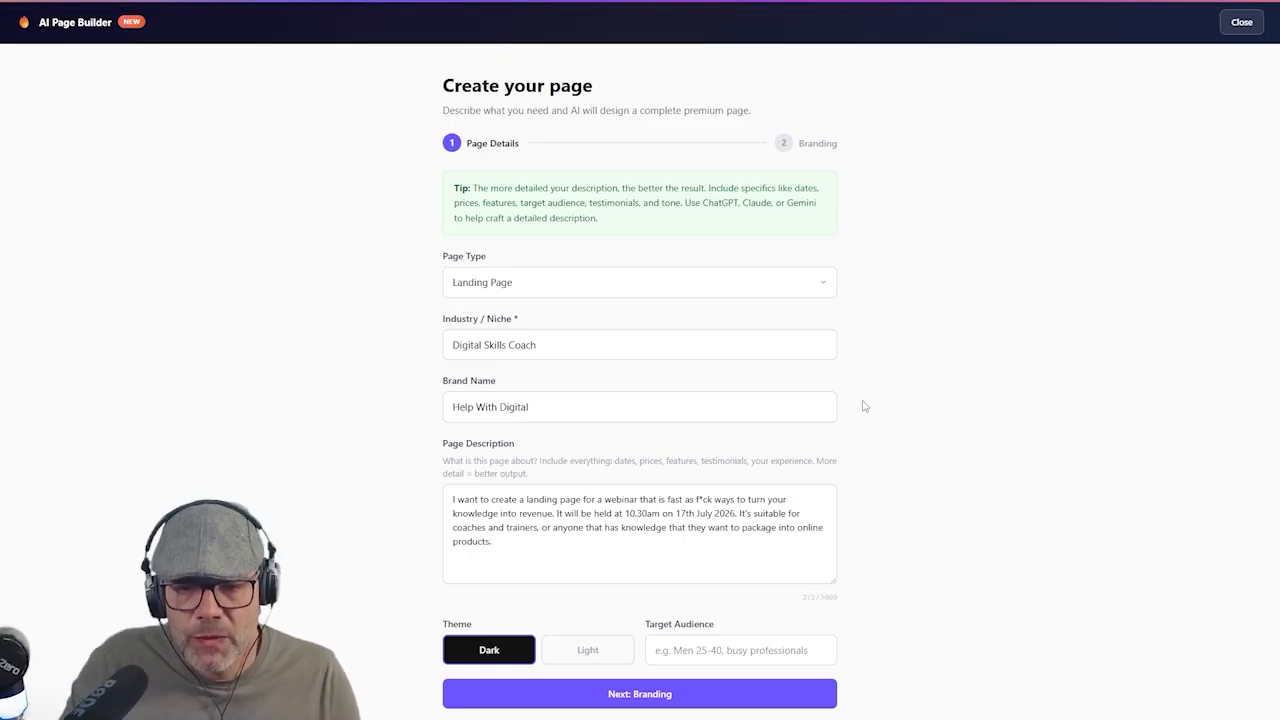
Add the pricing "The event would usually be charged at £299 per seat, but the early bird price is just £49 for the first few bookings."
type("The")
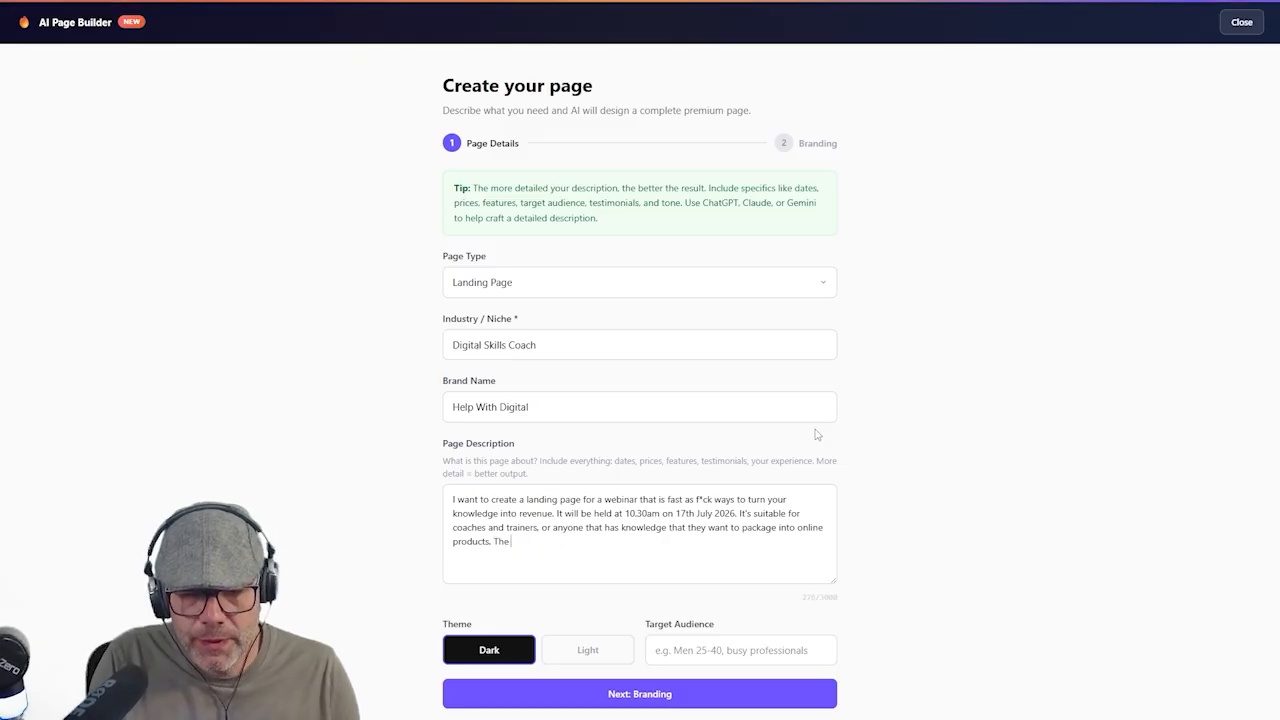
type(" event would")
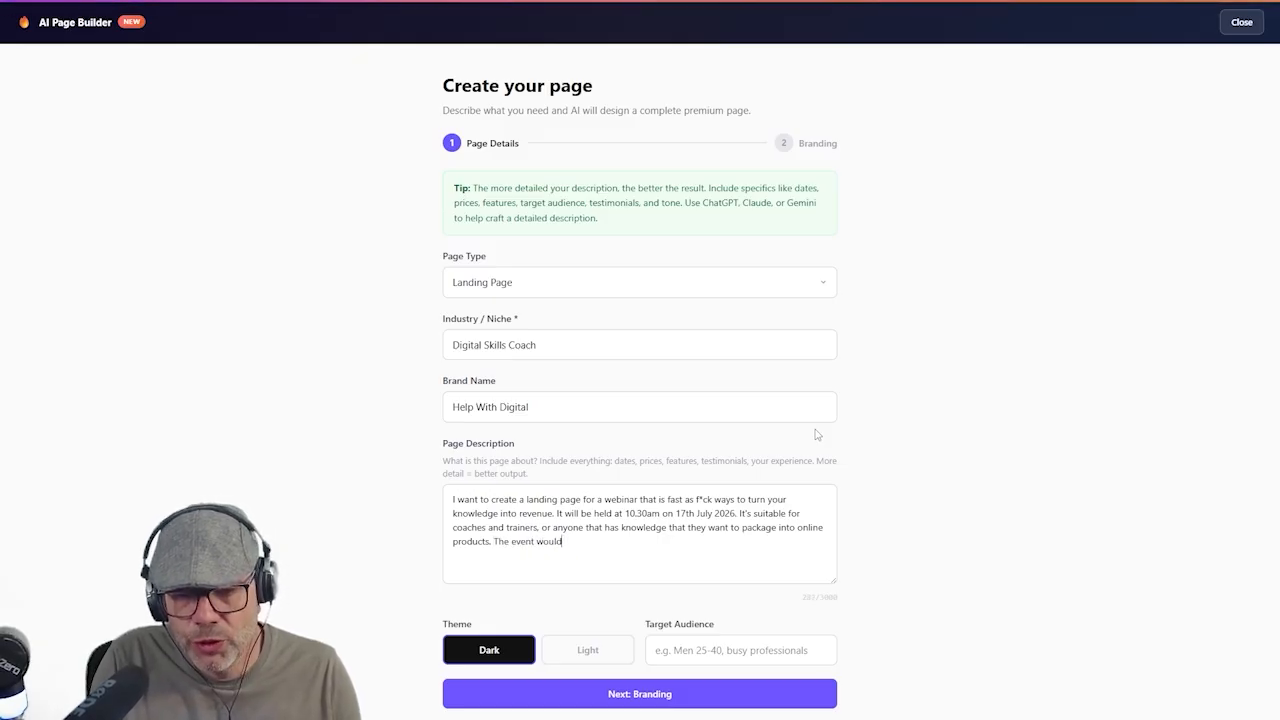
type(" usually be charged ")
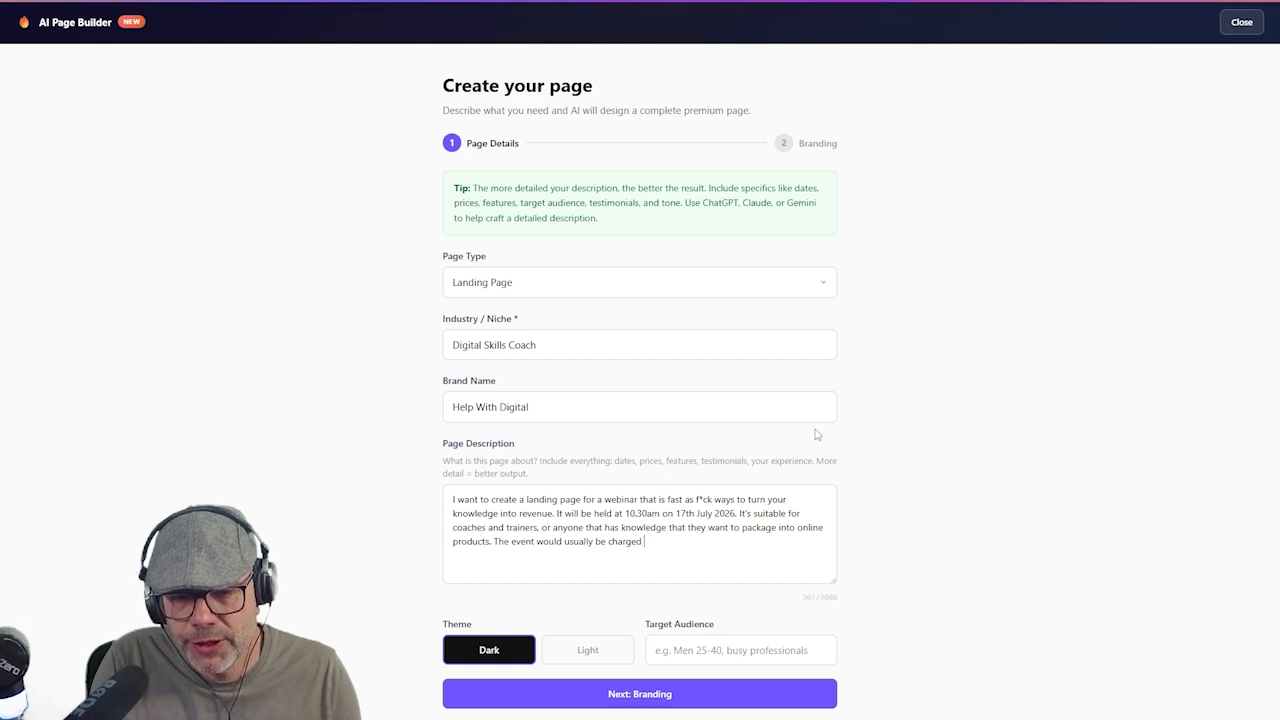
type("atr299 per seat. but")
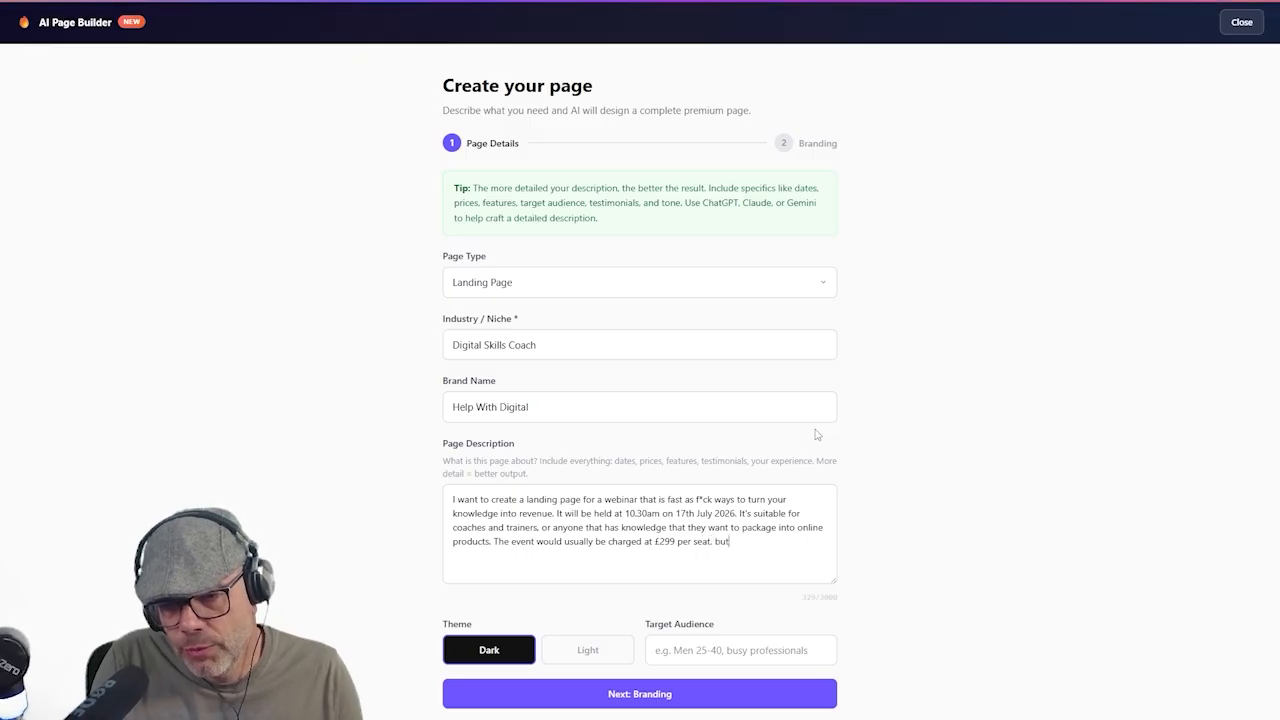
type(" the early bird pri")
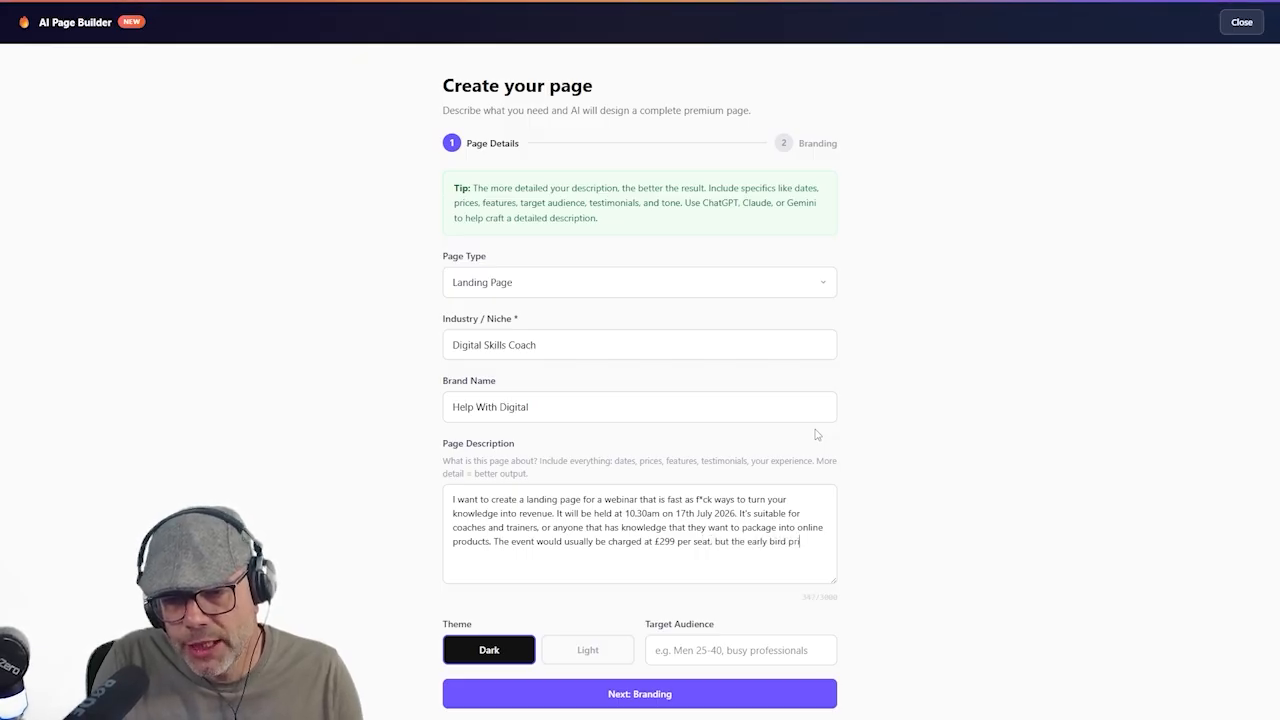
type("ce is just £49 for")
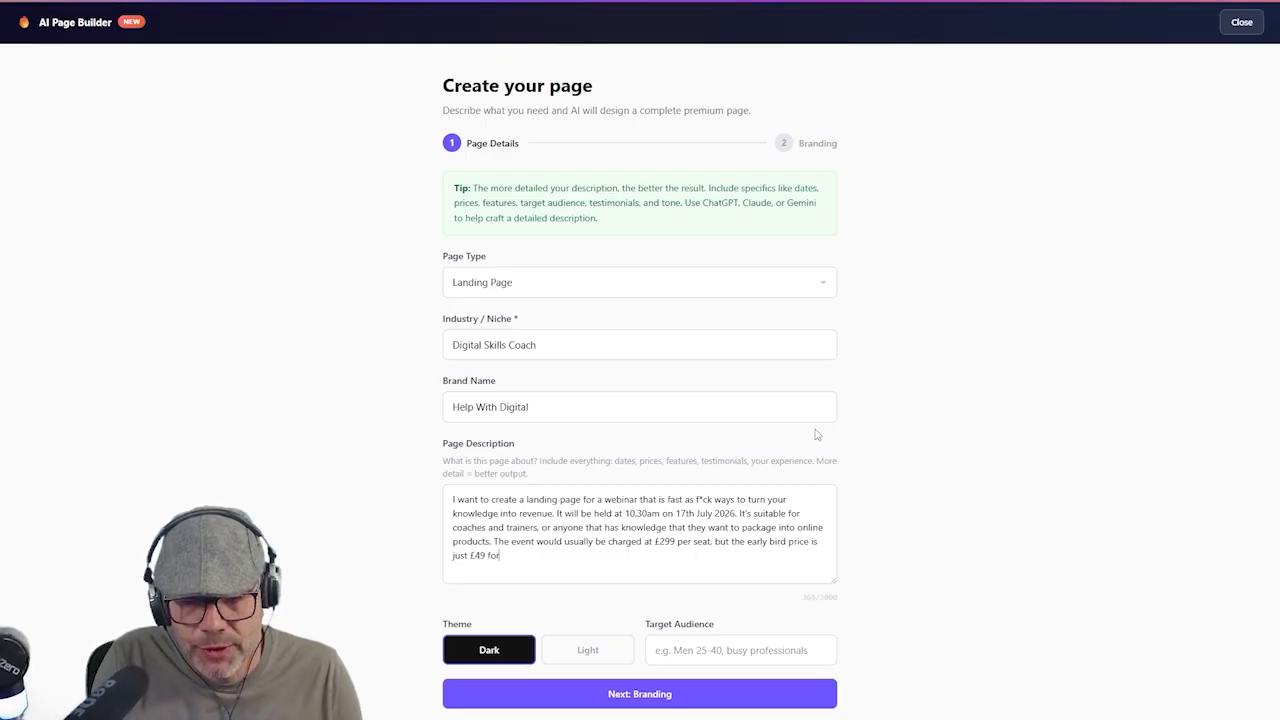
type(" the first few ")
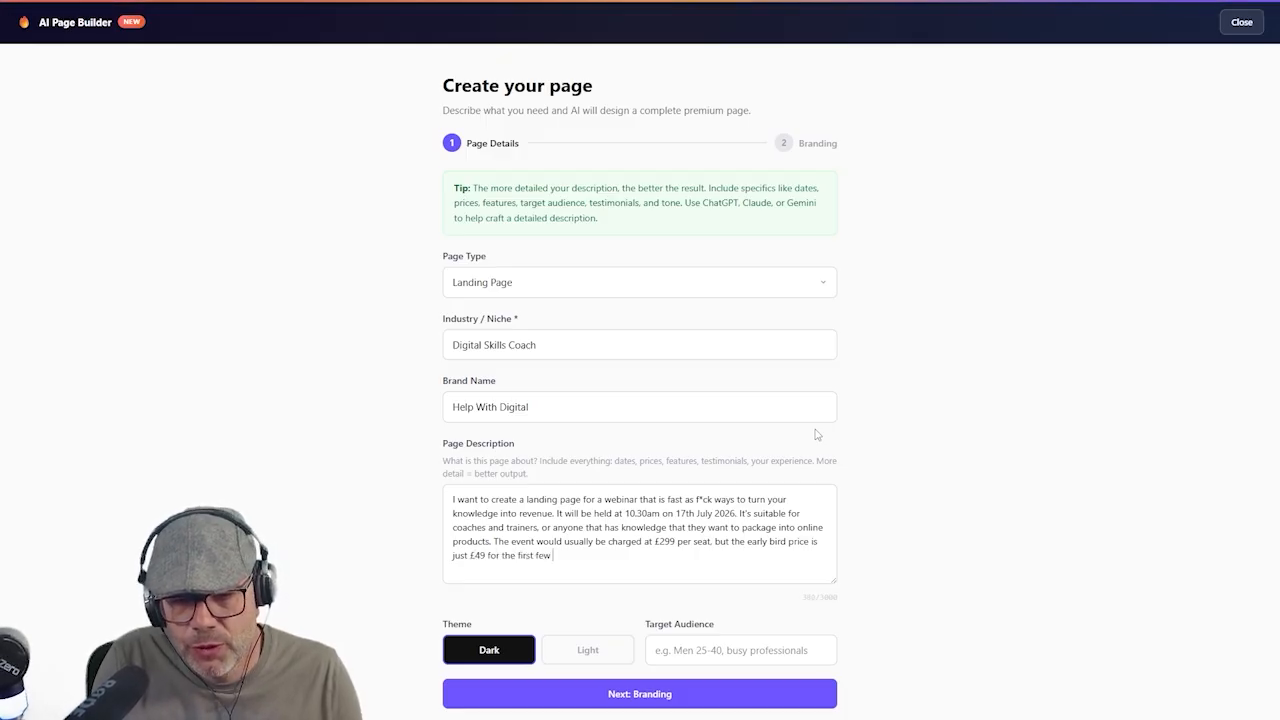
type("bookings. In additio")
Add the bonus "In addition to their seat at the event, they will also be given the chance to attend a private 15 minute consultation with me."
key("BackSpace")
type("n to their seat at the eve")
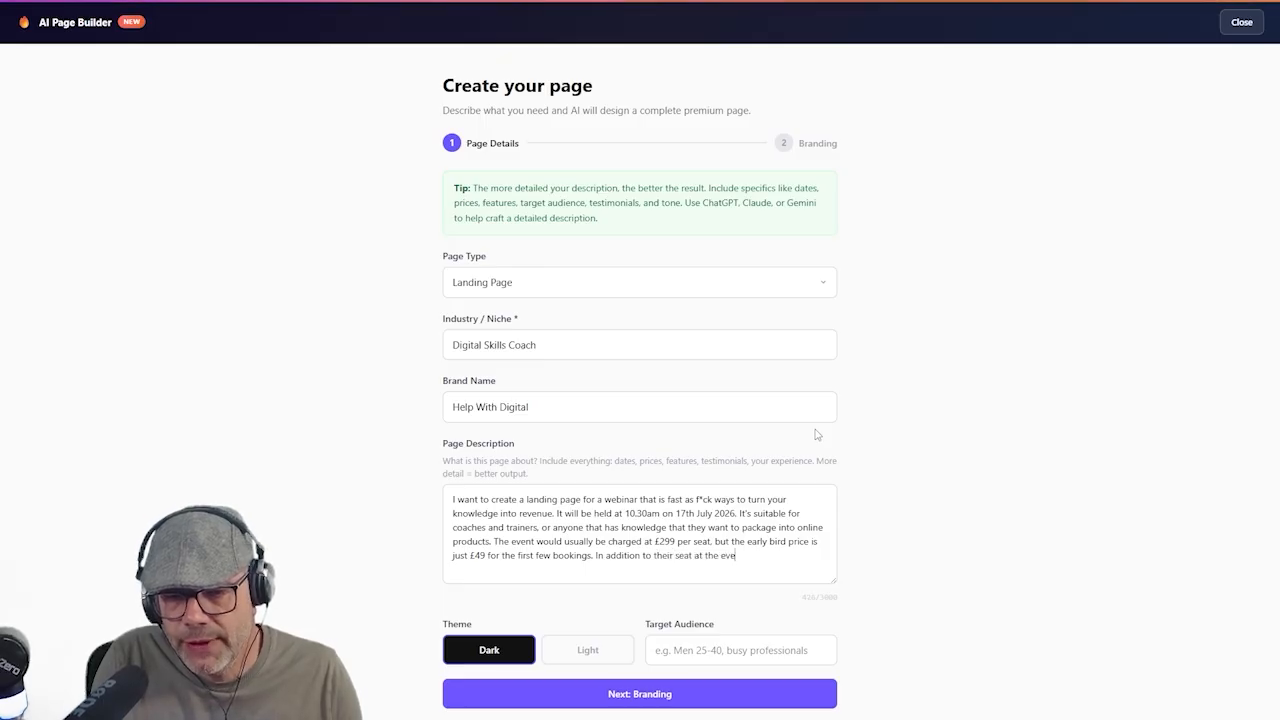
type("nt, they will also be ")
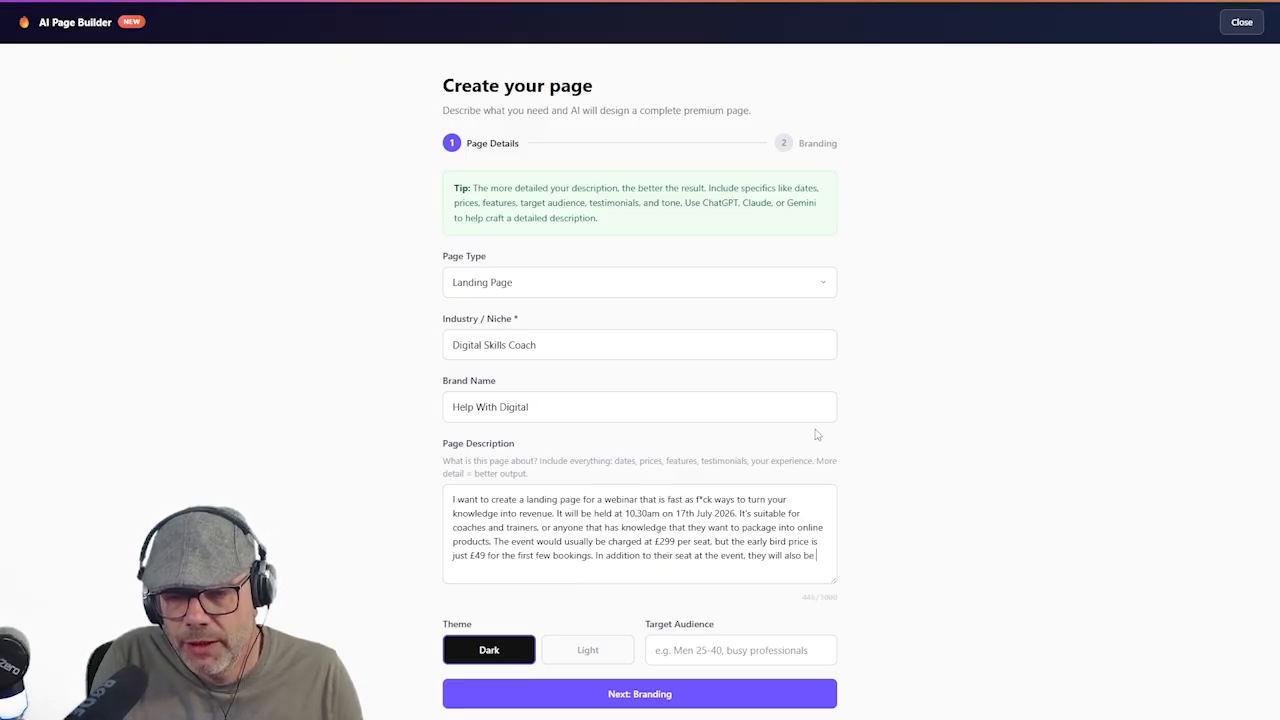
type("given th")
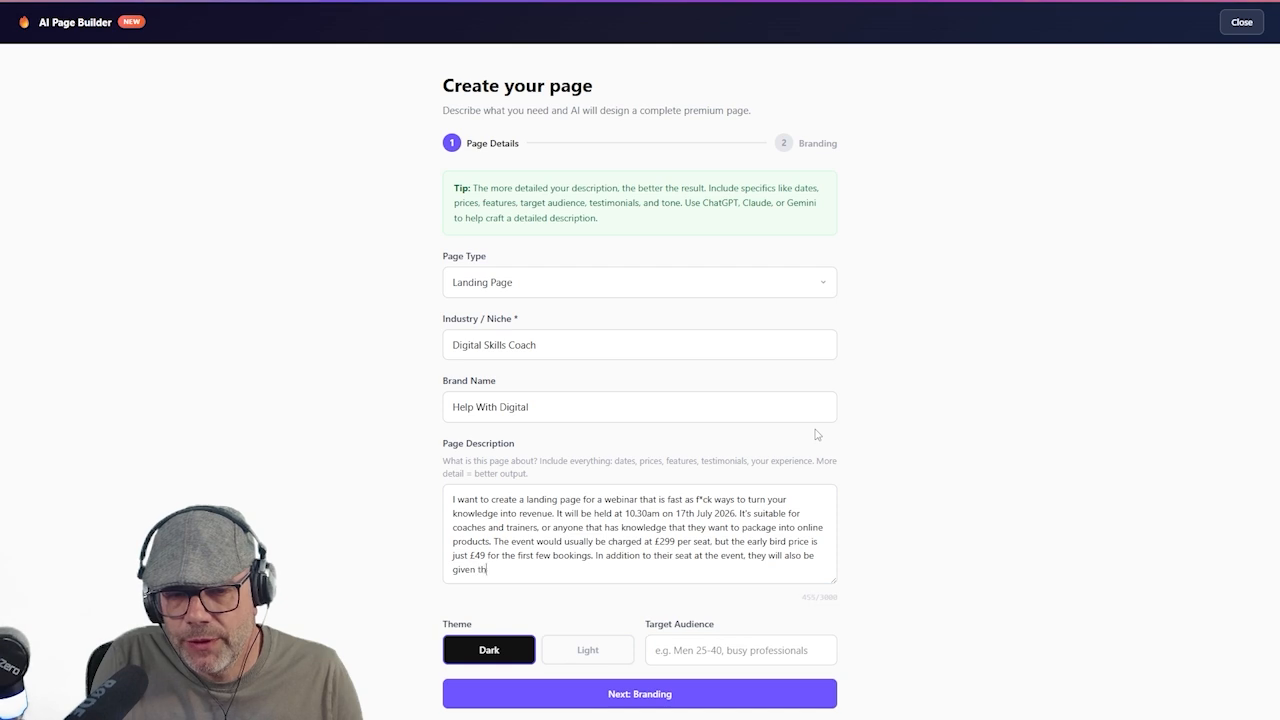
type("e chance to at")
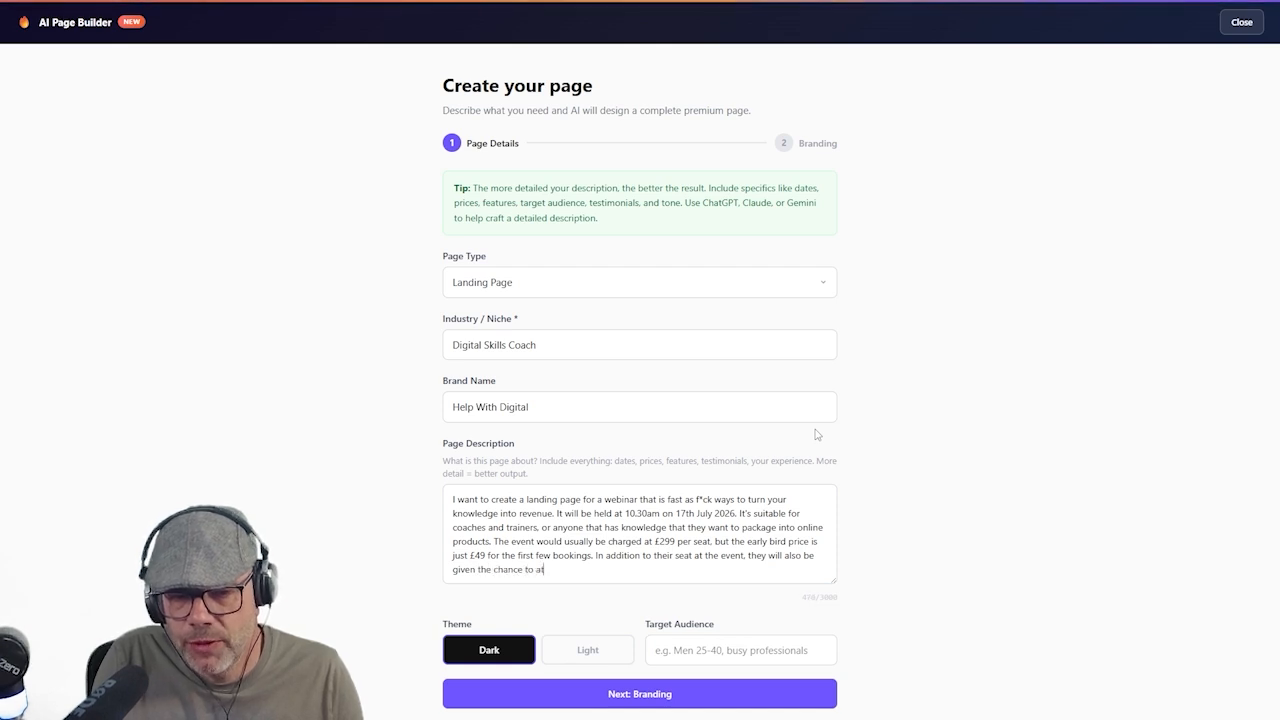
type("tend a private")
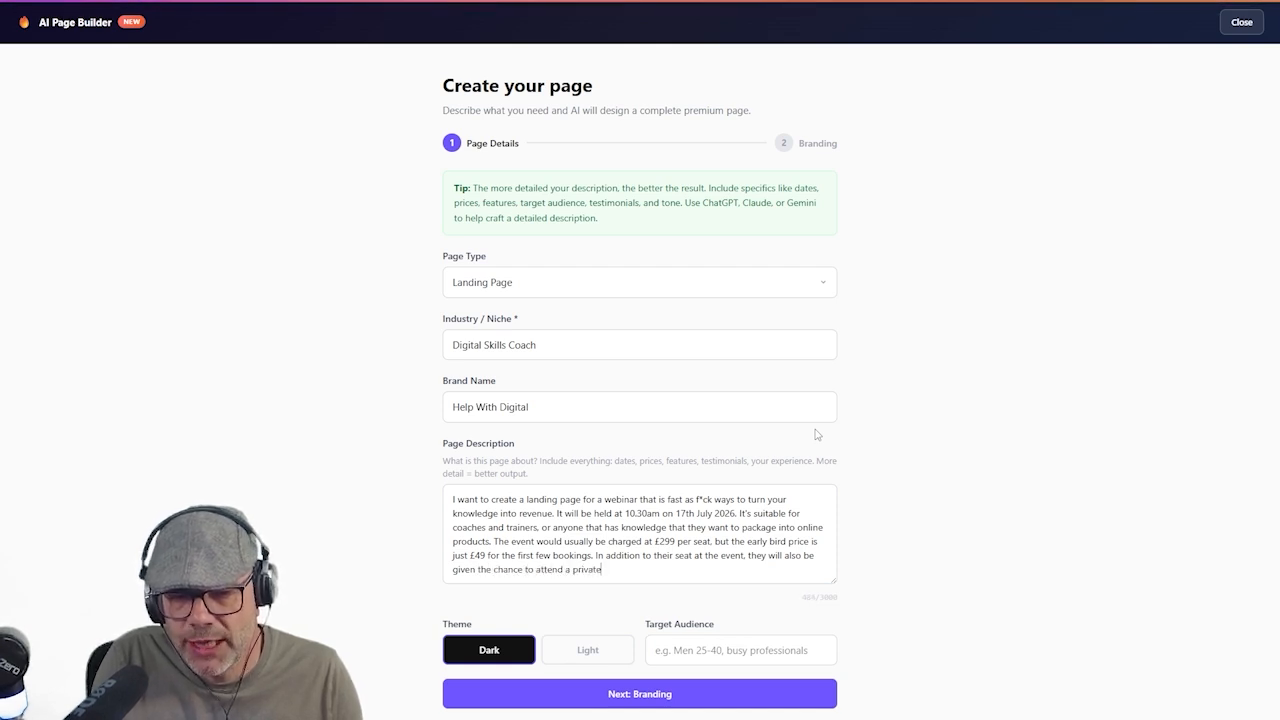
type(" 15 minute consultation with me. ")
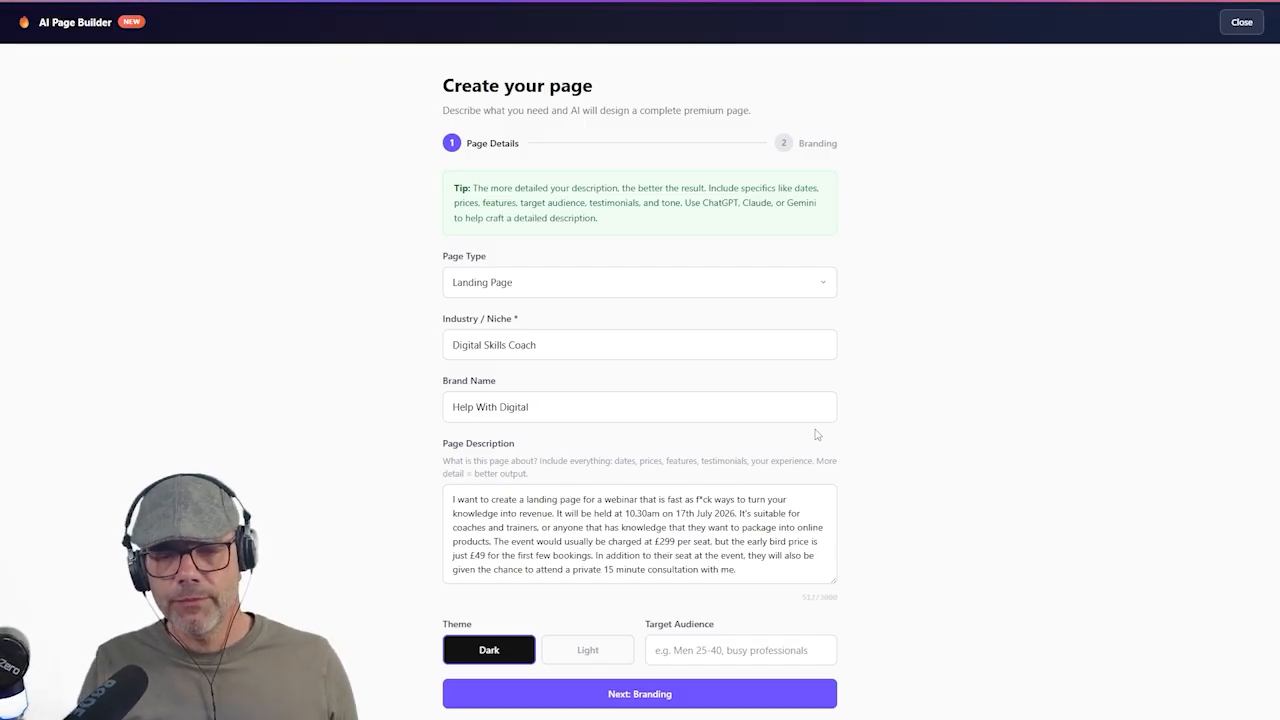
Continue the page description with "The benefits of them attending is they will leave with fresh ideas that"
type("The benefits for t")
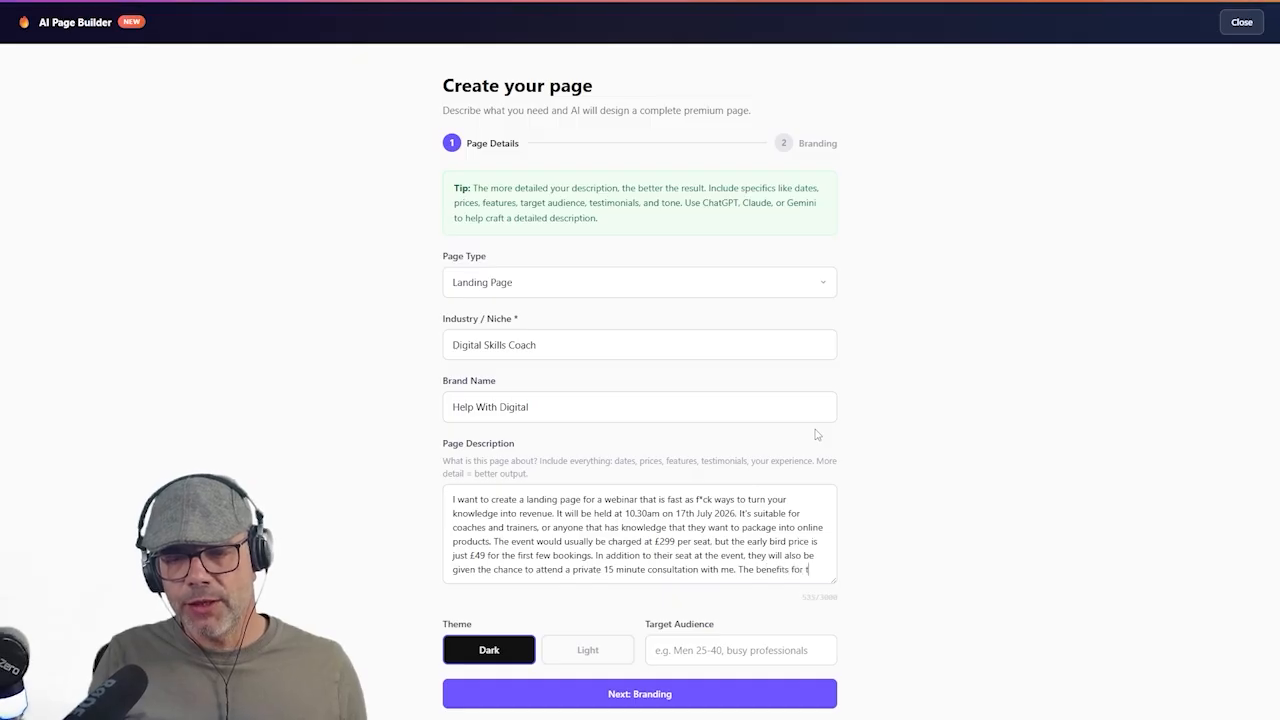
key("BackSpace")
key("BackSpace")
key("BackSpace")
key("BackSpace")
key("BackSpace")
type("of")
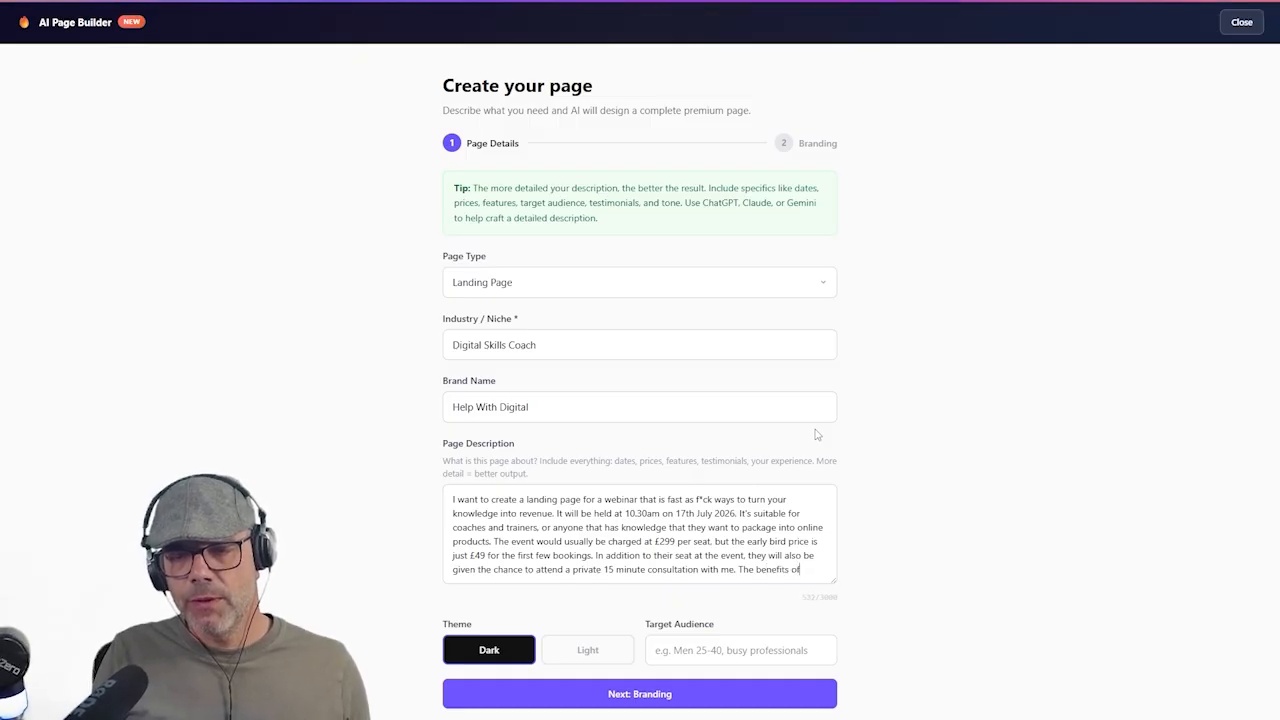
type(" them attending is t")
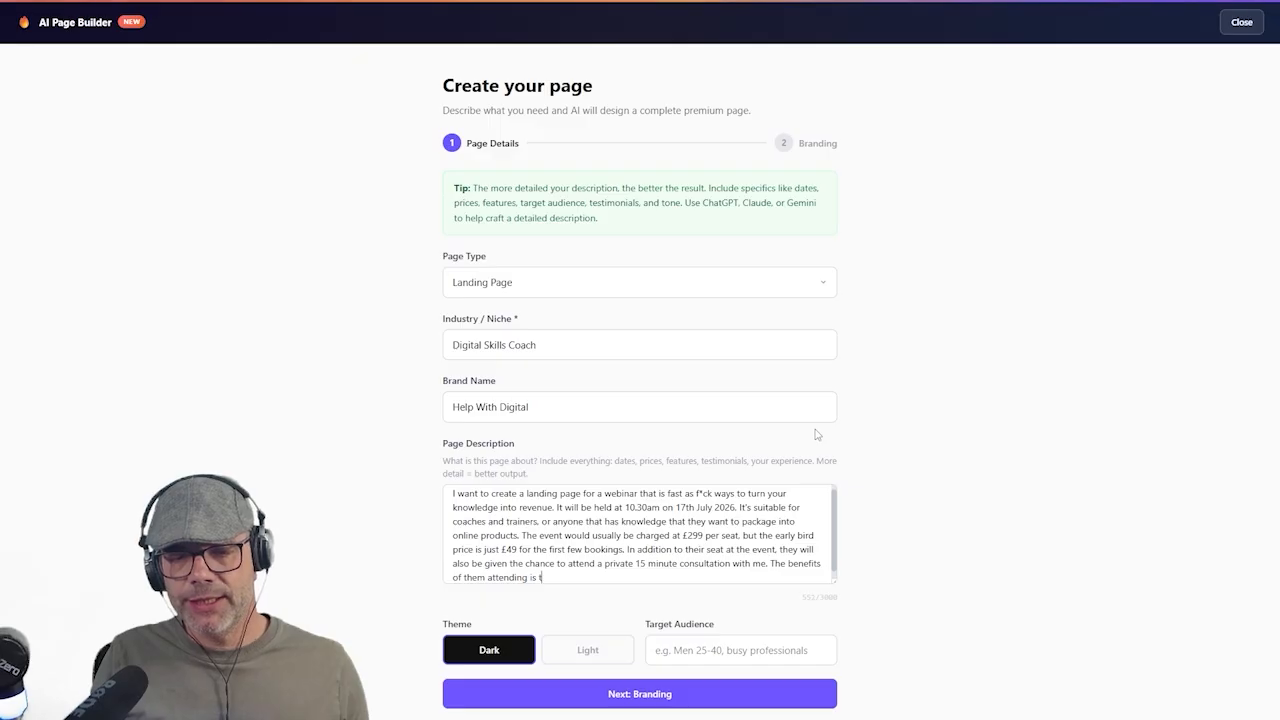
type("hey will leave with ")
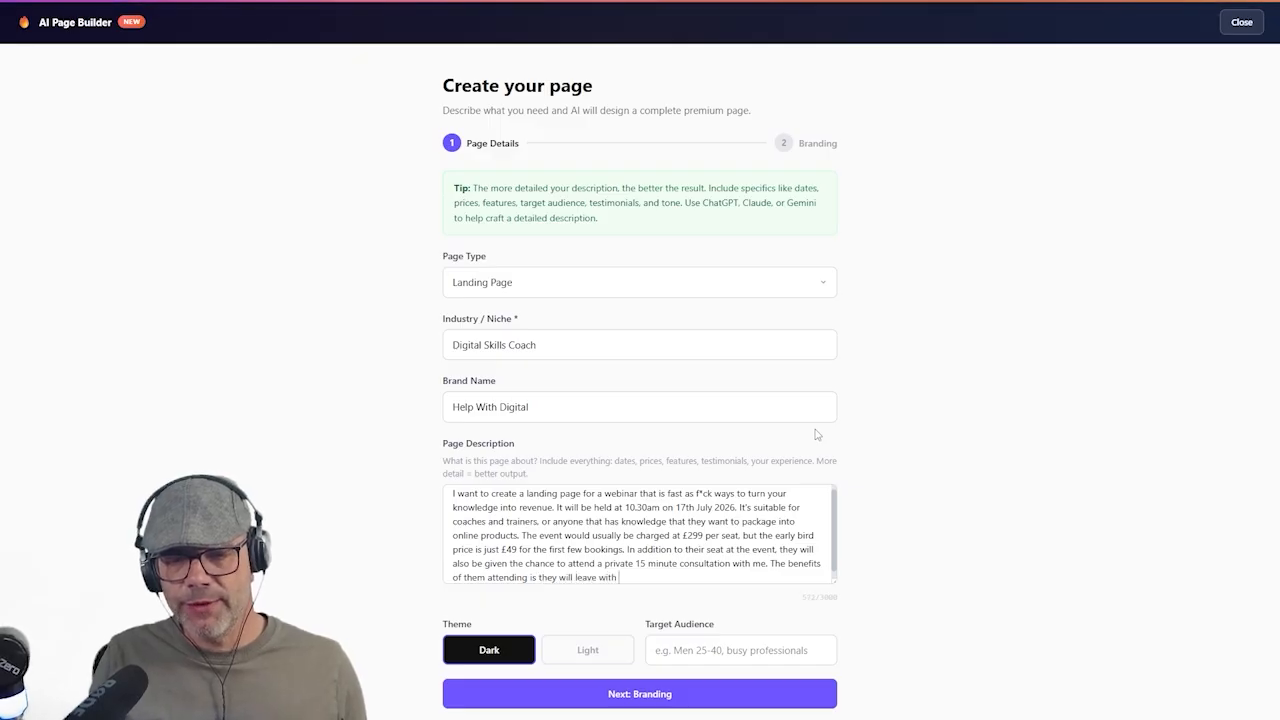
type("fresh ideas that th")
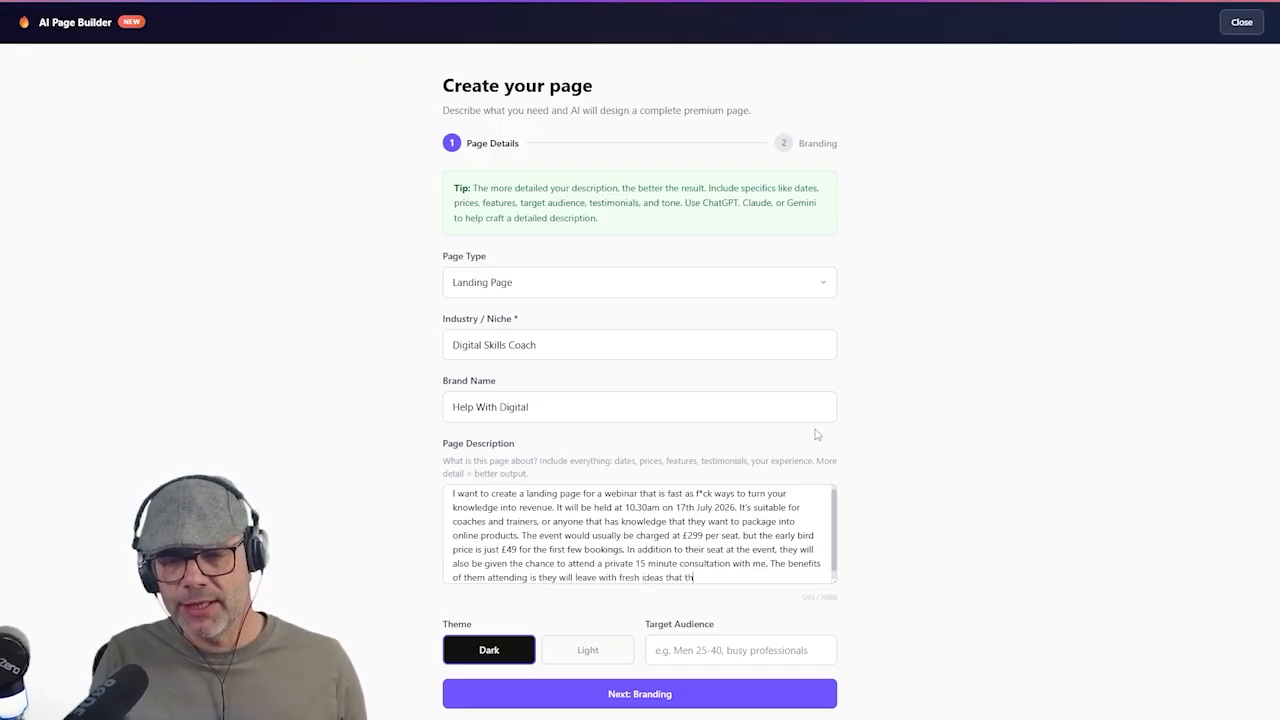
Complete the benefits sentence with "they can use to quickly turn their knowledge into additional revenue streams."
type("ey can use to qui")
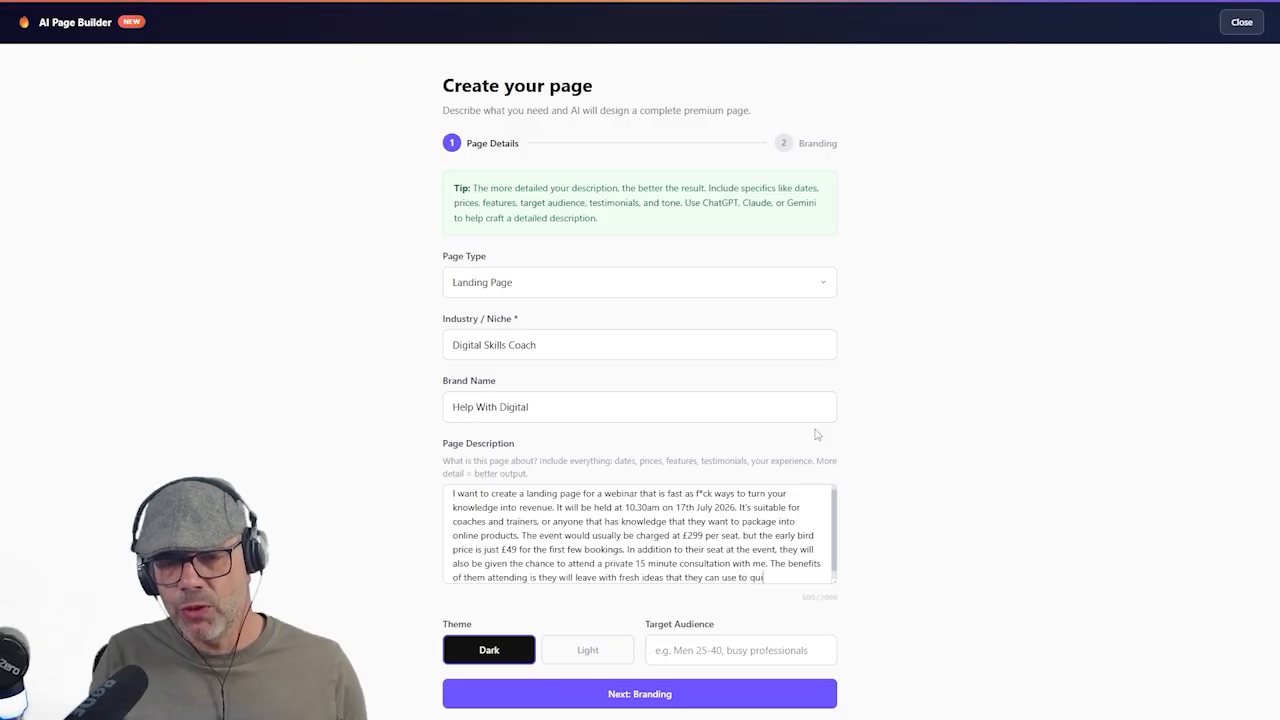
type("ckly turn their")
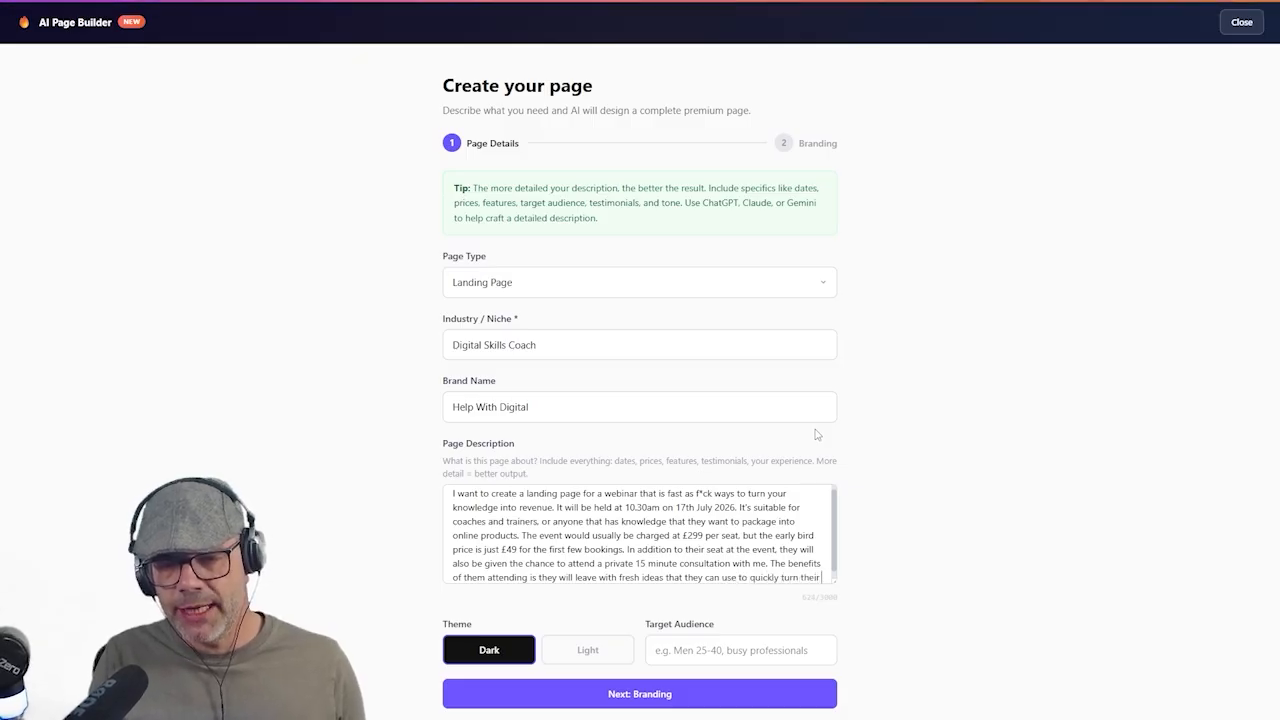
type(" knowledge ")
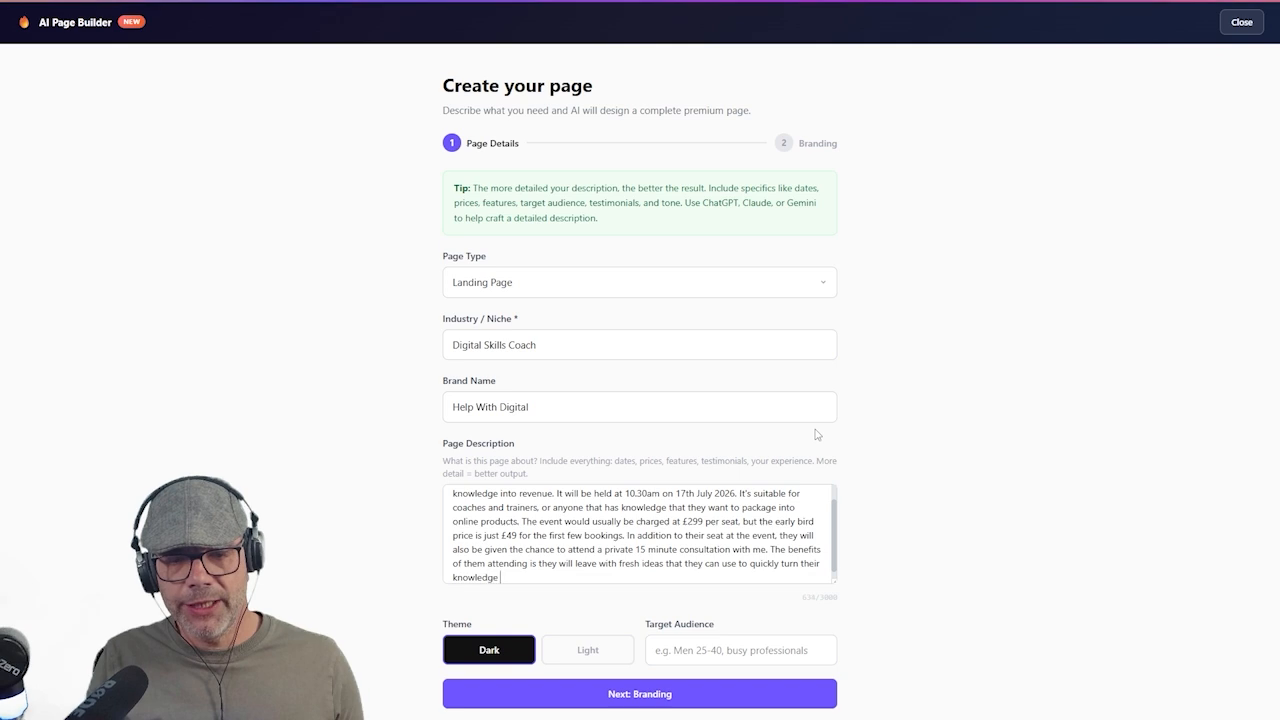
type("into addition")
type("al revenue stream")
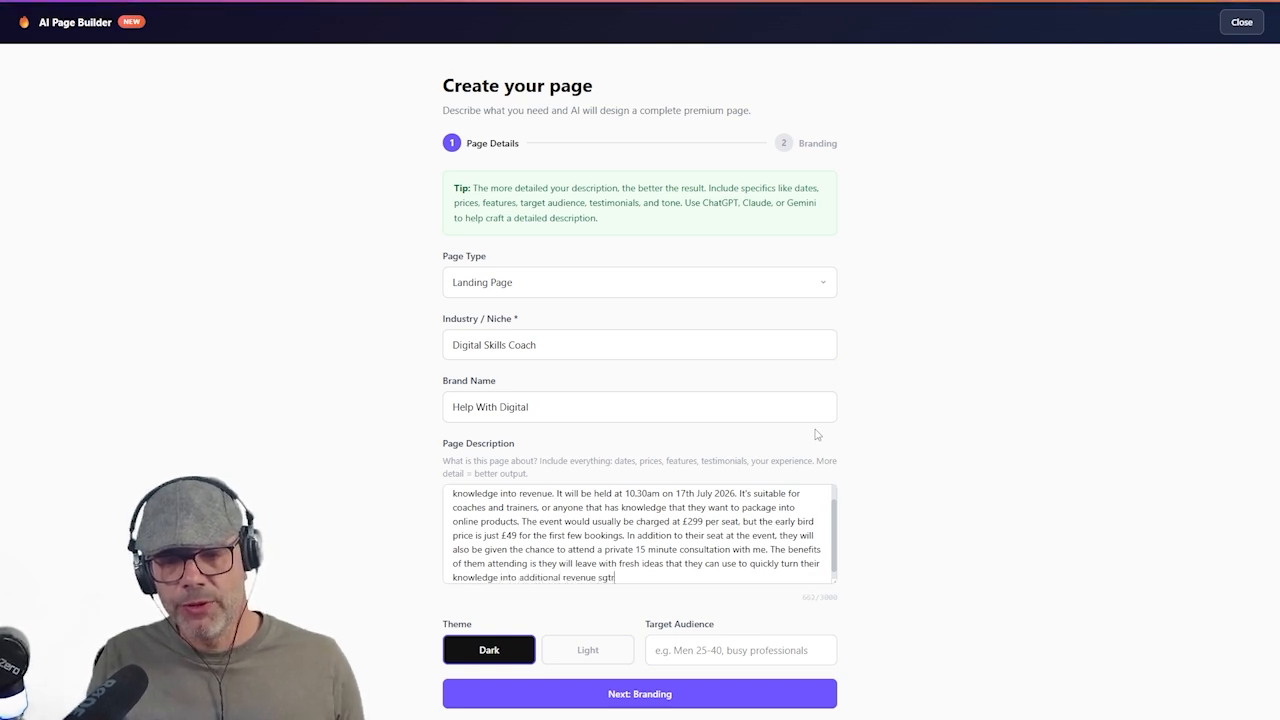
type("s. Th")
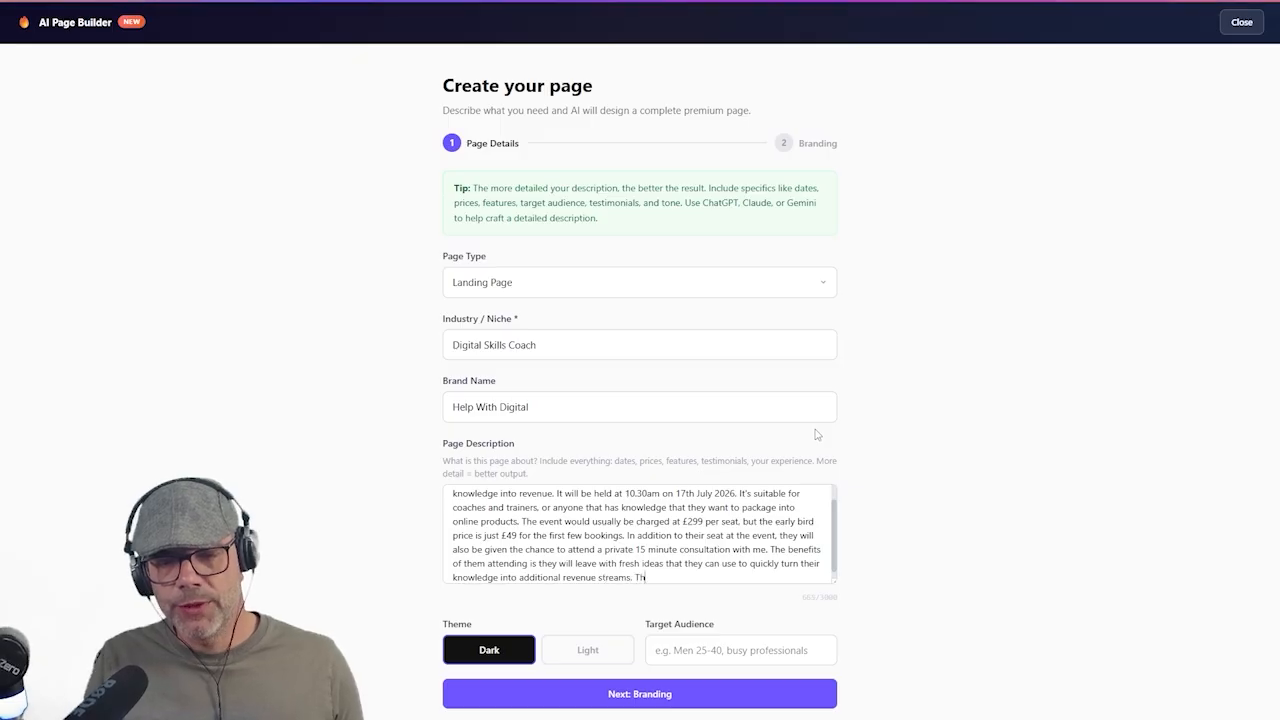
Add to the description "The call to action is to book a meeting (but call it something better than that)"
type("e call to action is")
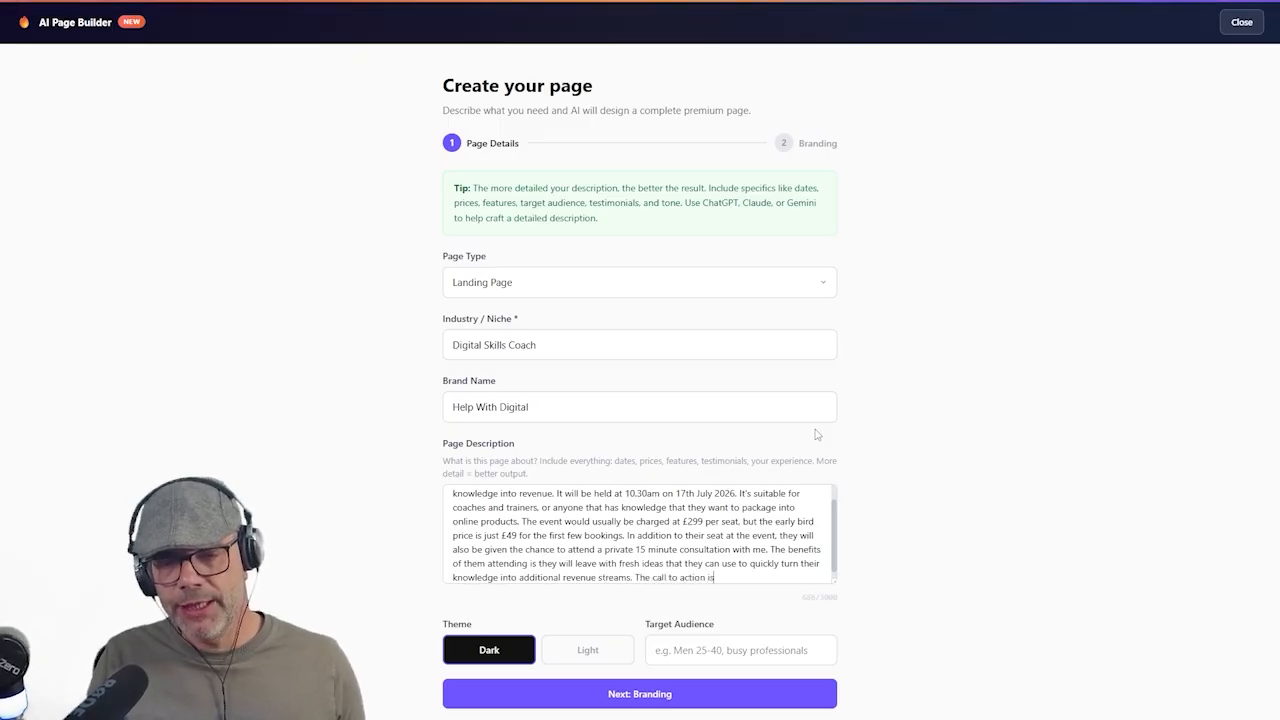
type(" to book a meeting ")
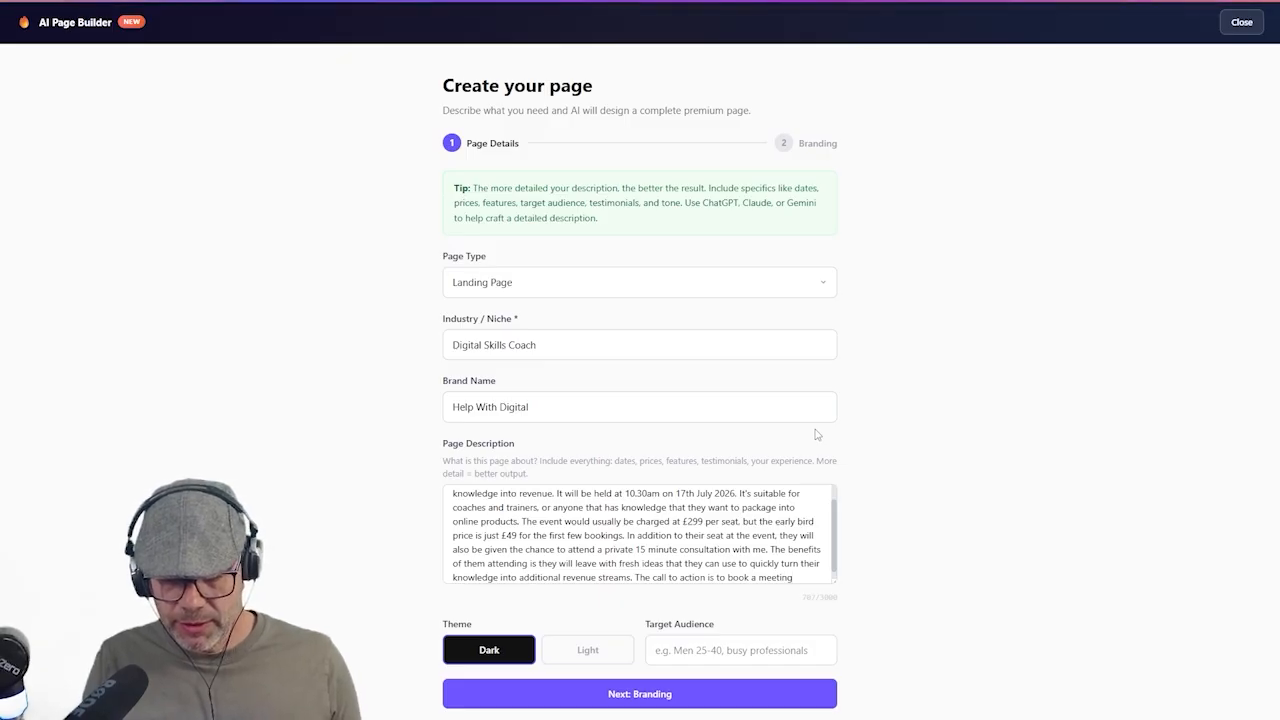
type("(but call it somethi")
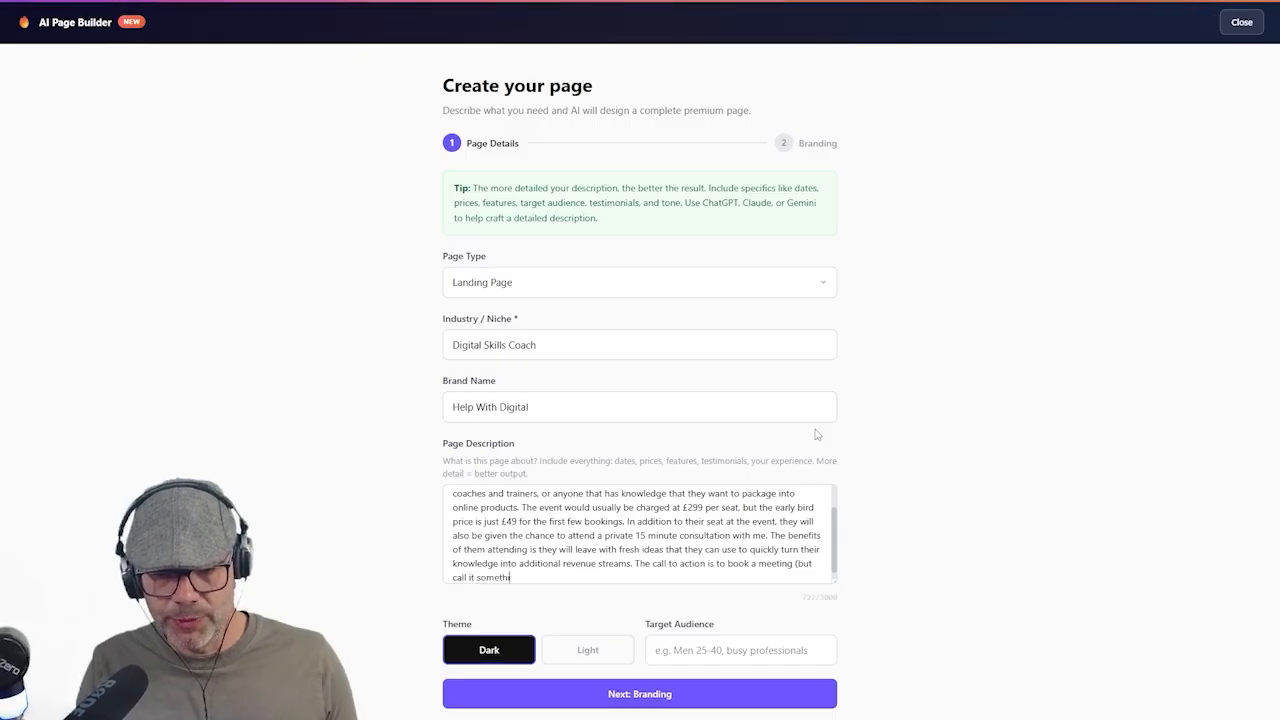
type("ng better than that")
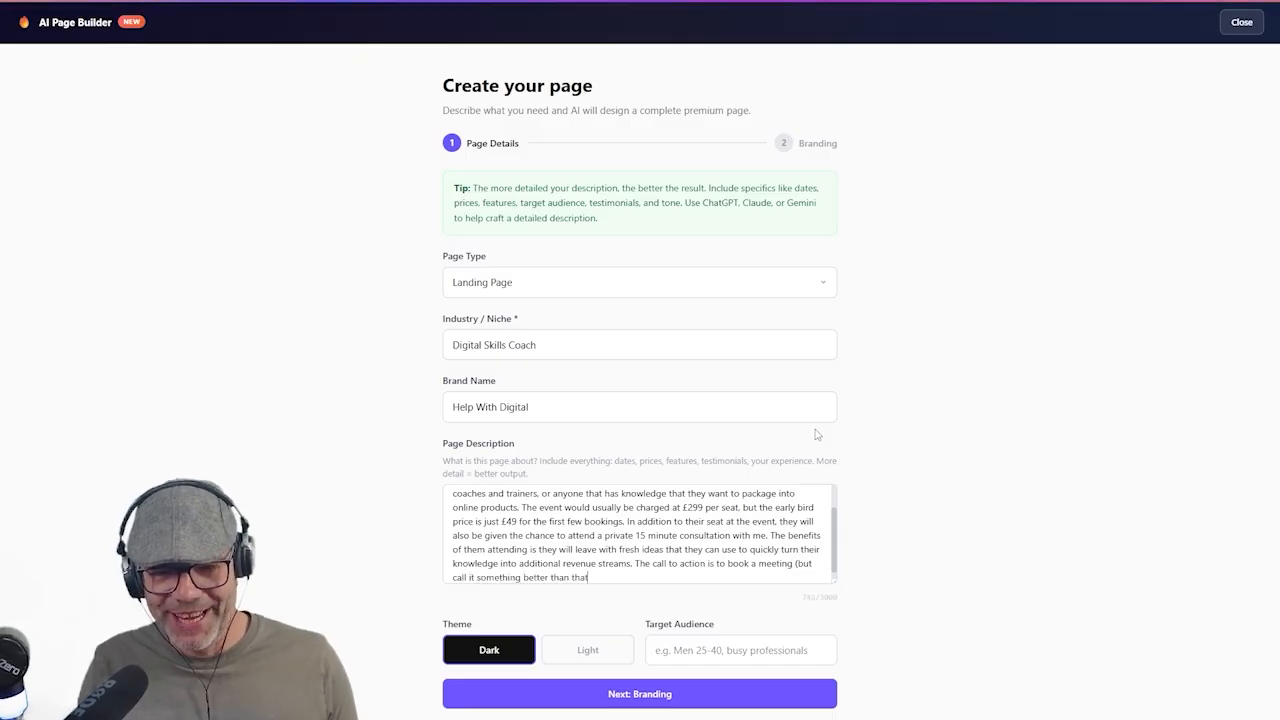
type(")")
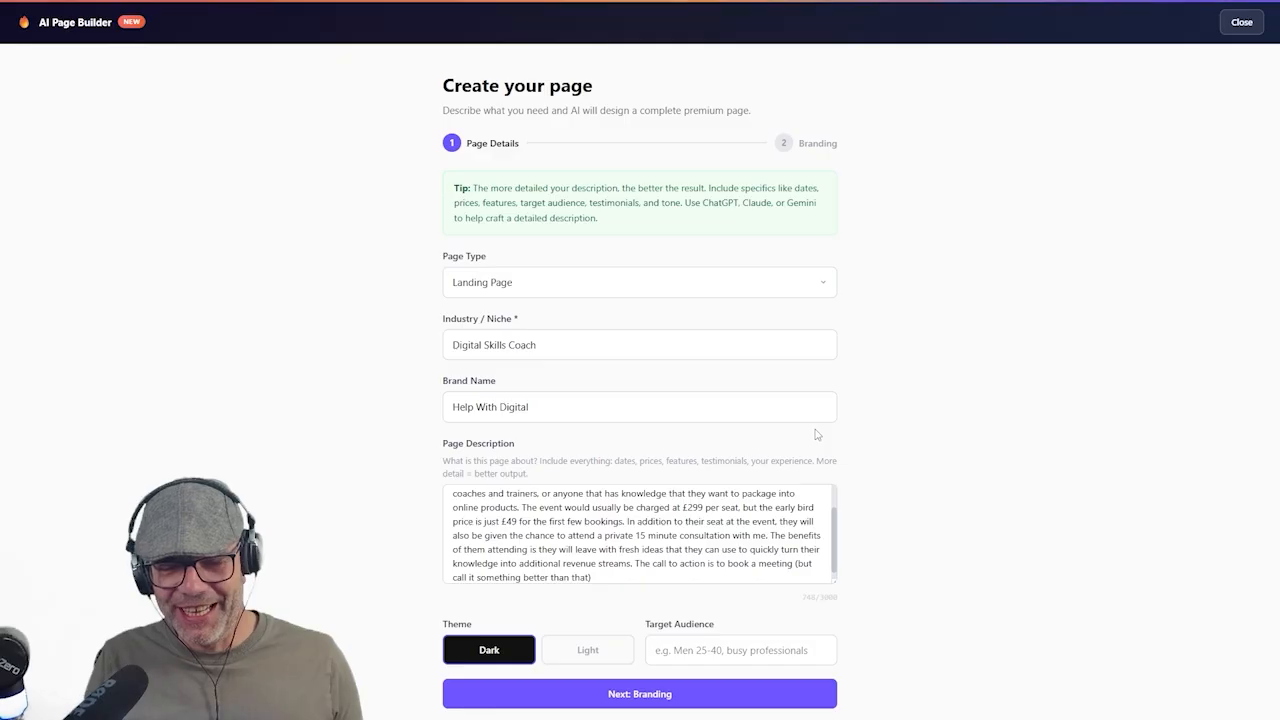
type(" and the link that the buttons should go to are www.help")
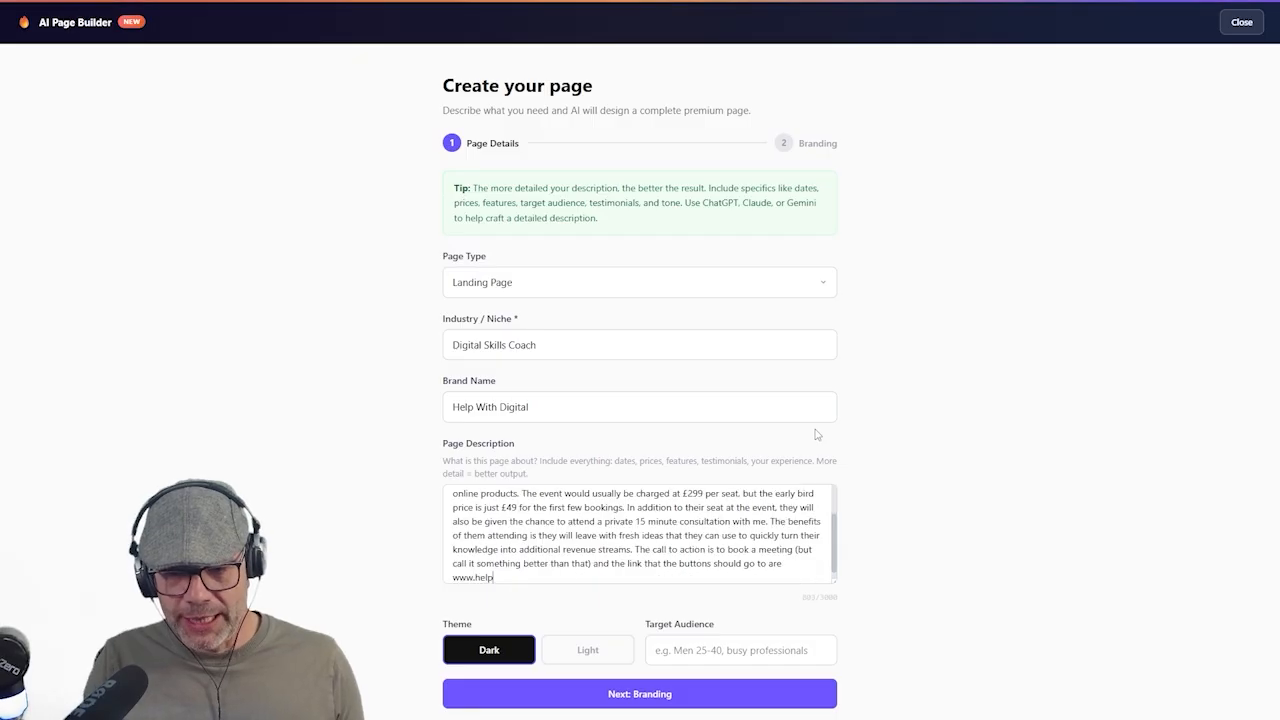
type("withdigitla")
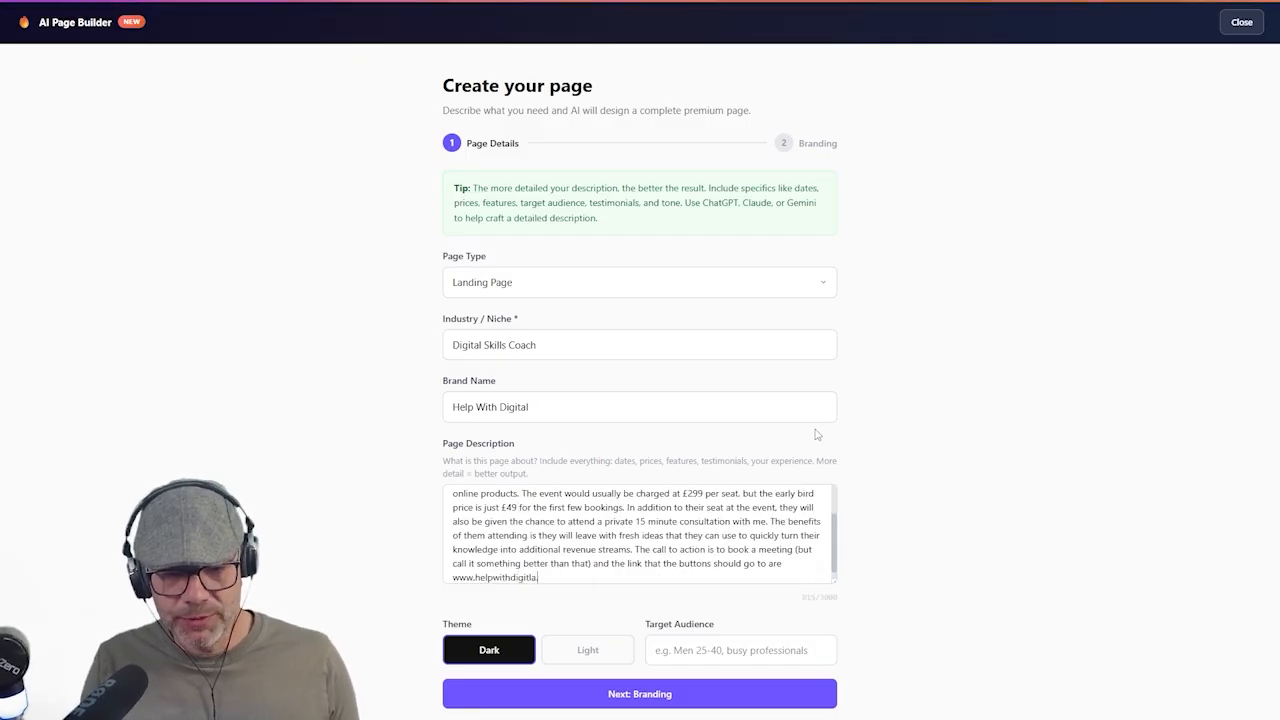
key("BackSpace")
key("BackSpace")
type("al.com")
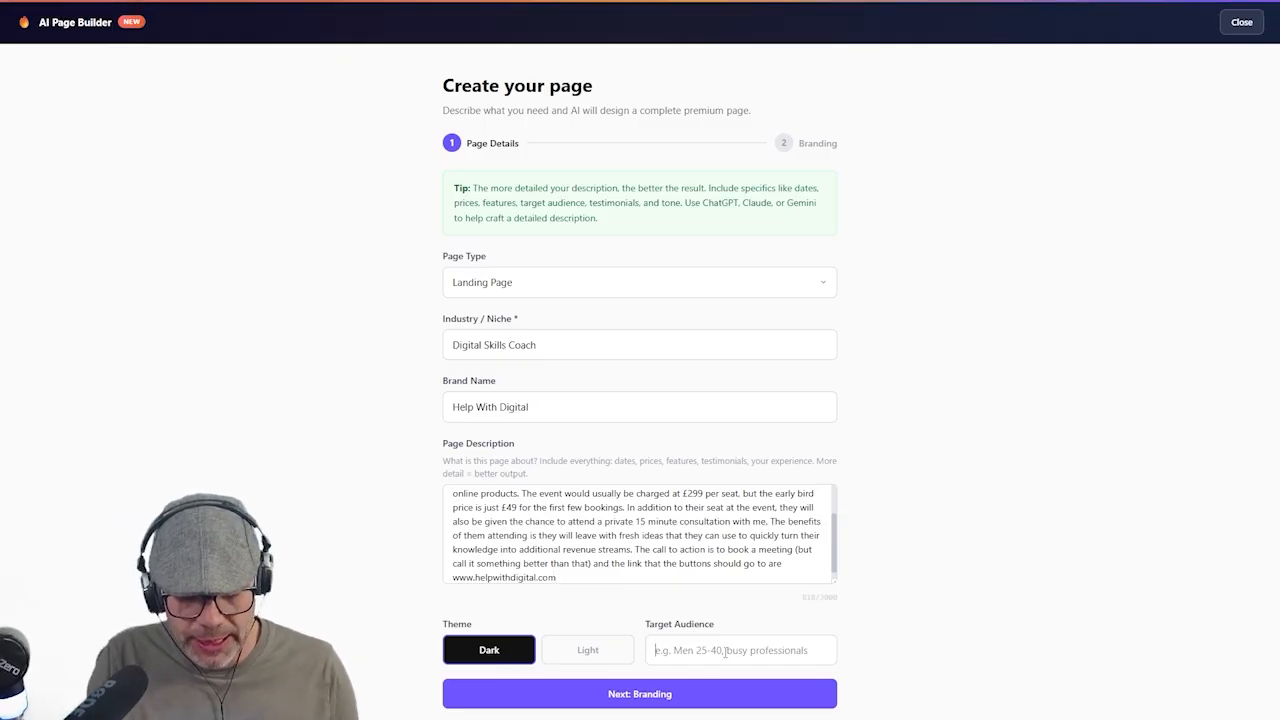
Set the target audience to "Scaling successful trainers and coaches" and proceed to the branding stage
left_click(725, 651)
type("Sc")
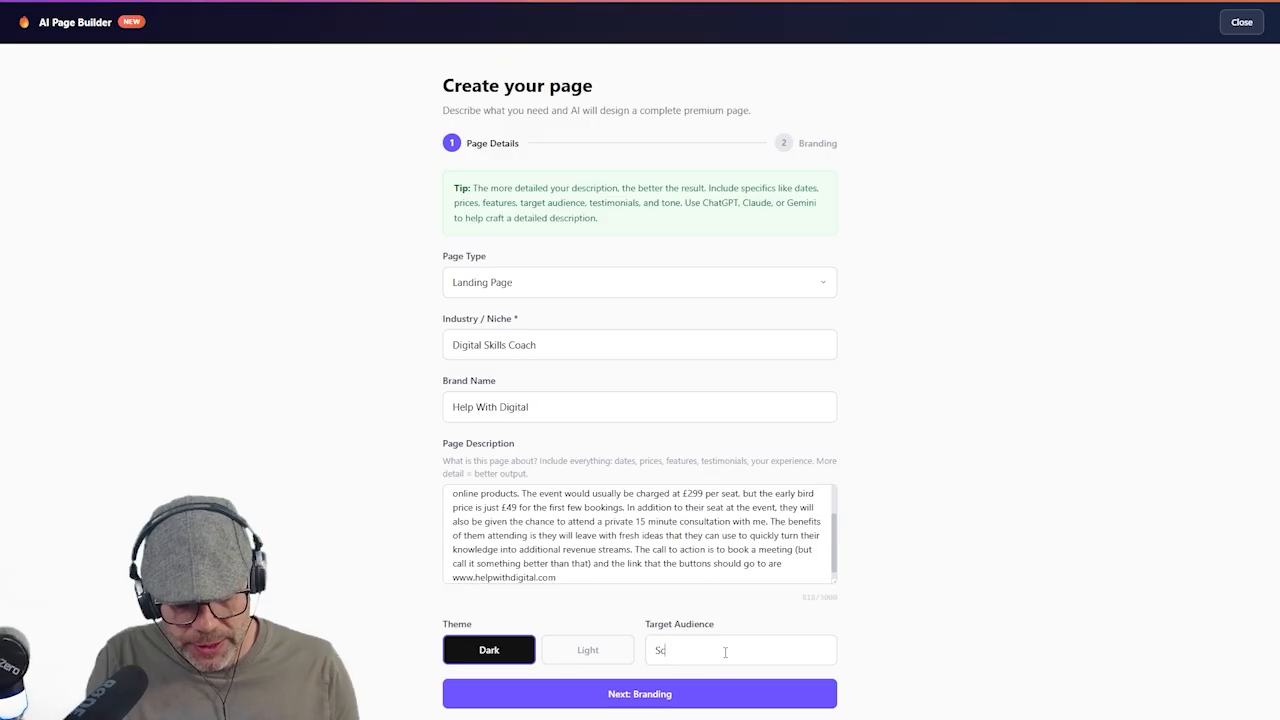
type("aling")
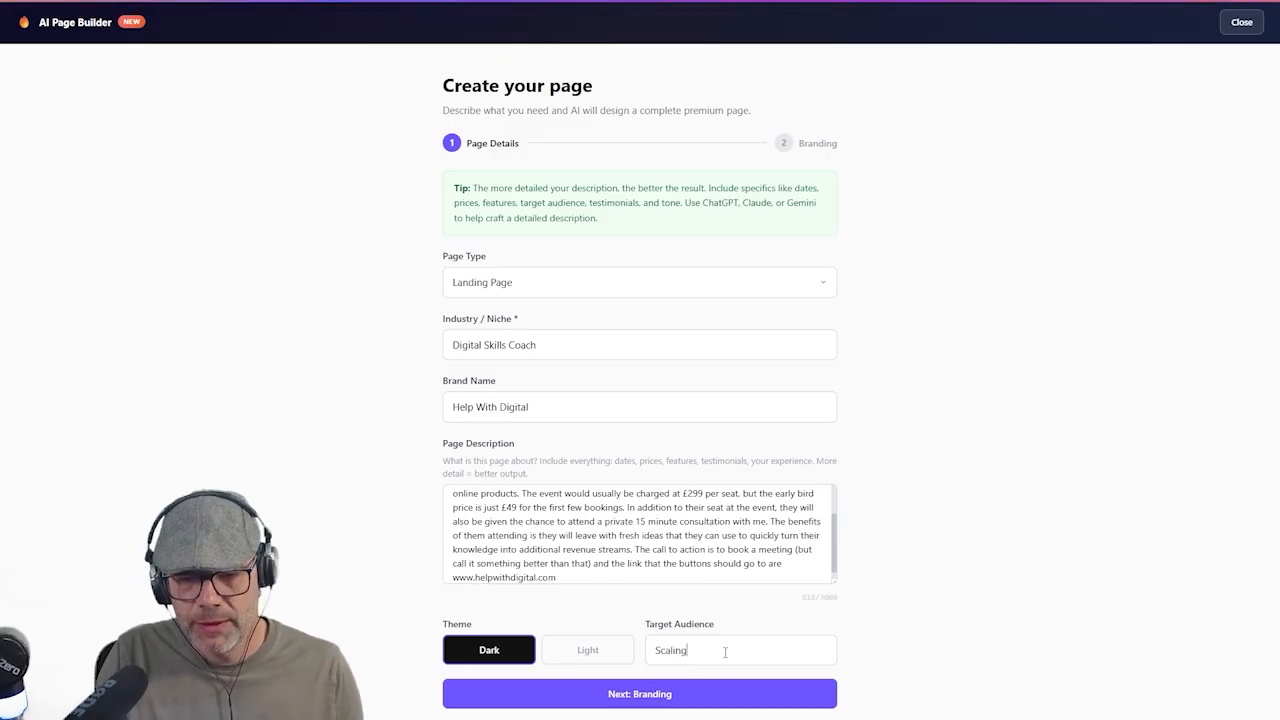
type(" successful")
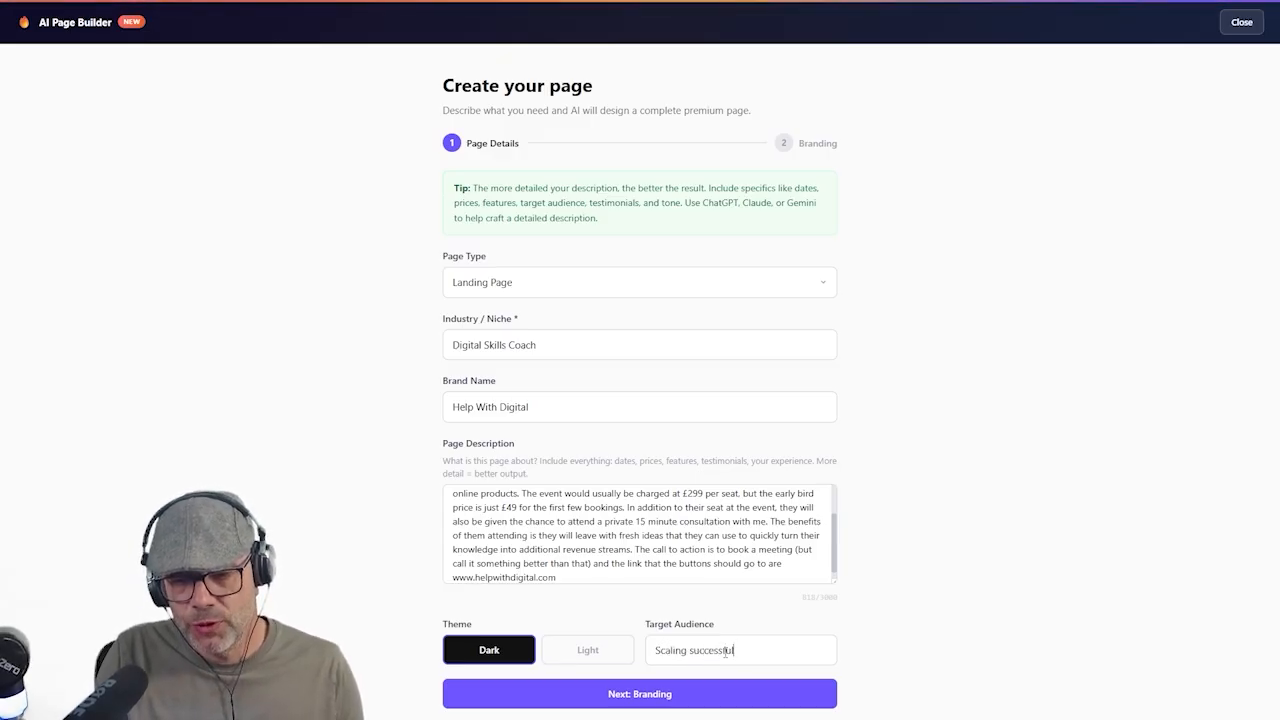
type(" trainers ")
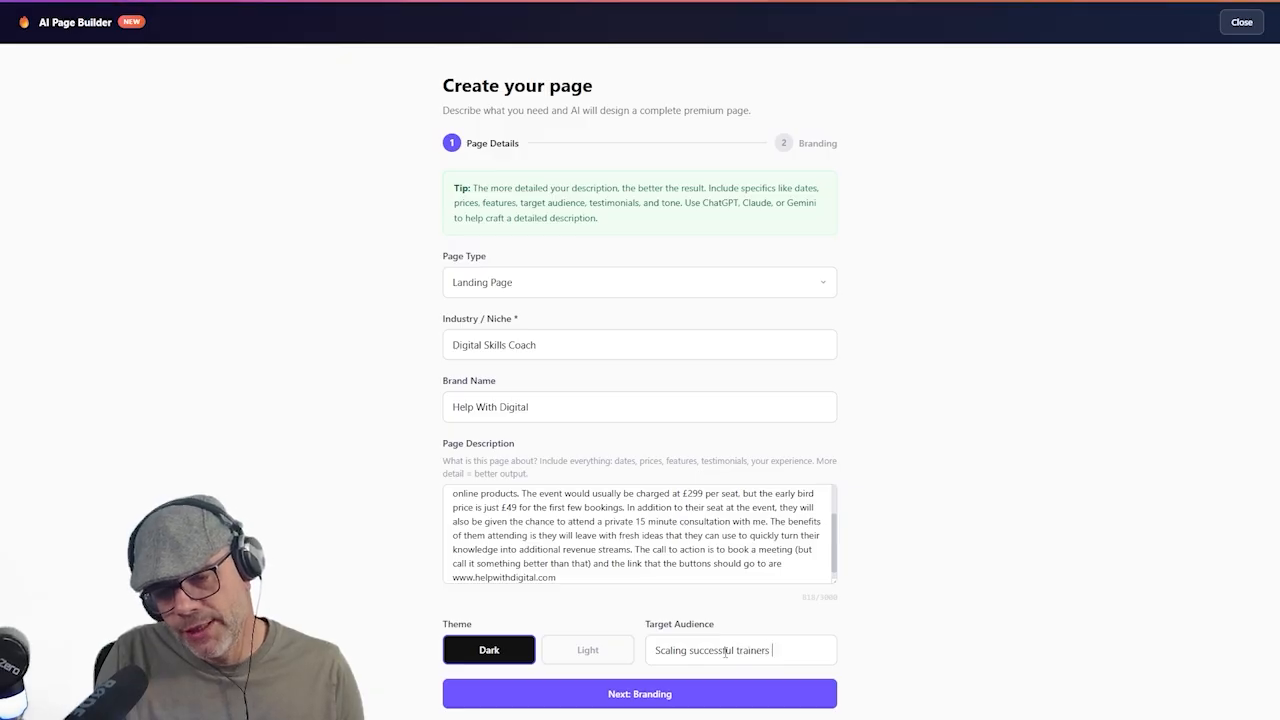
type("and coaches")
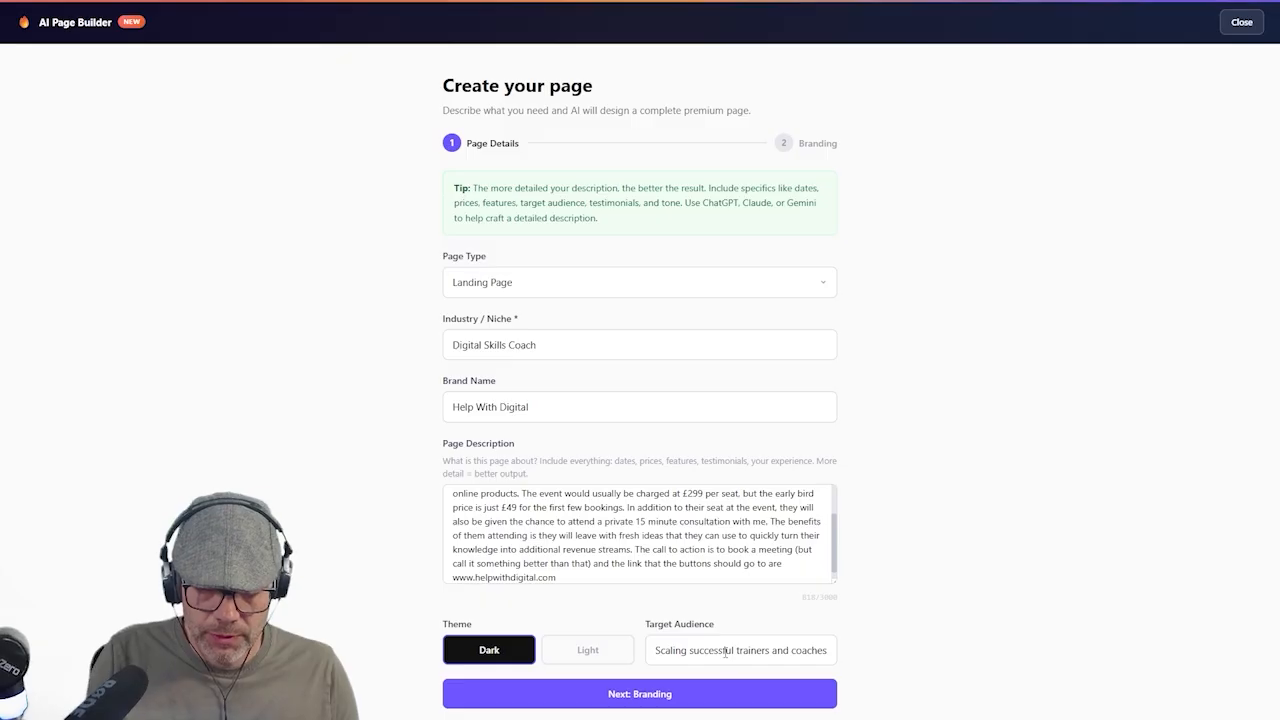
left_click(645, 700)
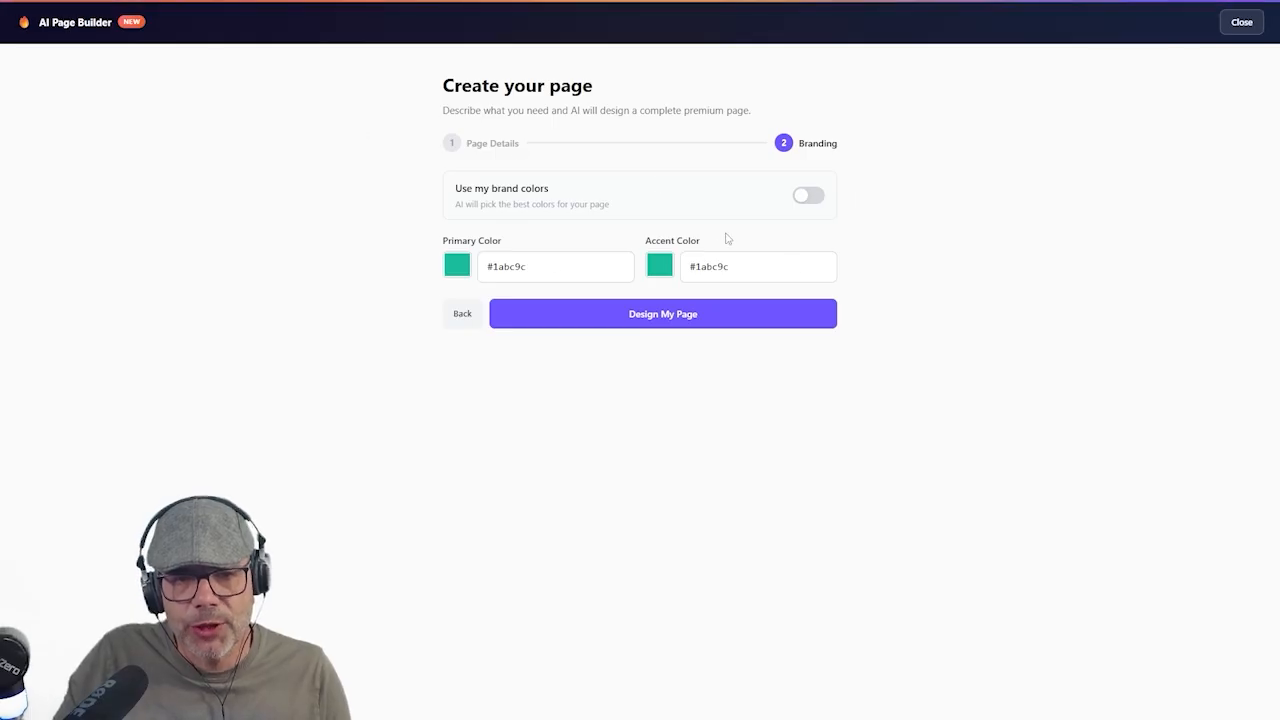
Show the saved brand colors and copy the DSM Logo Blue value #00bcd4
left_click(810, 197)
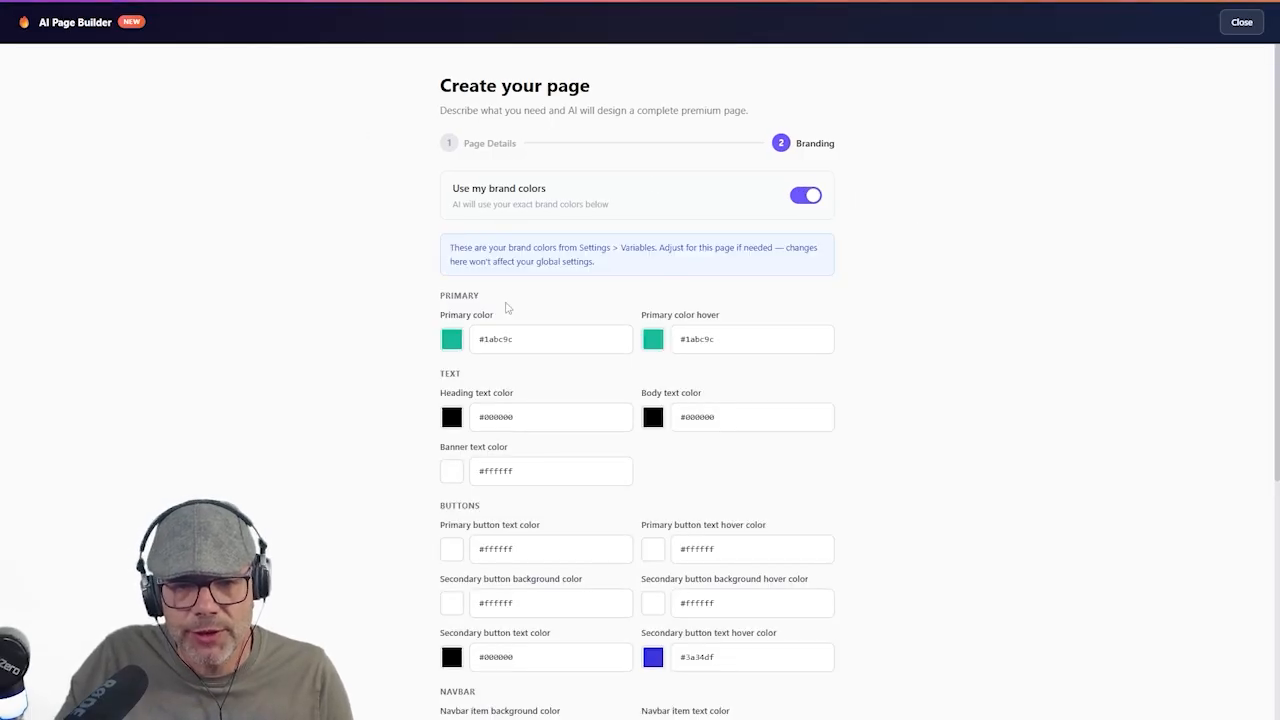
scroll(811, 480, "down", 3)
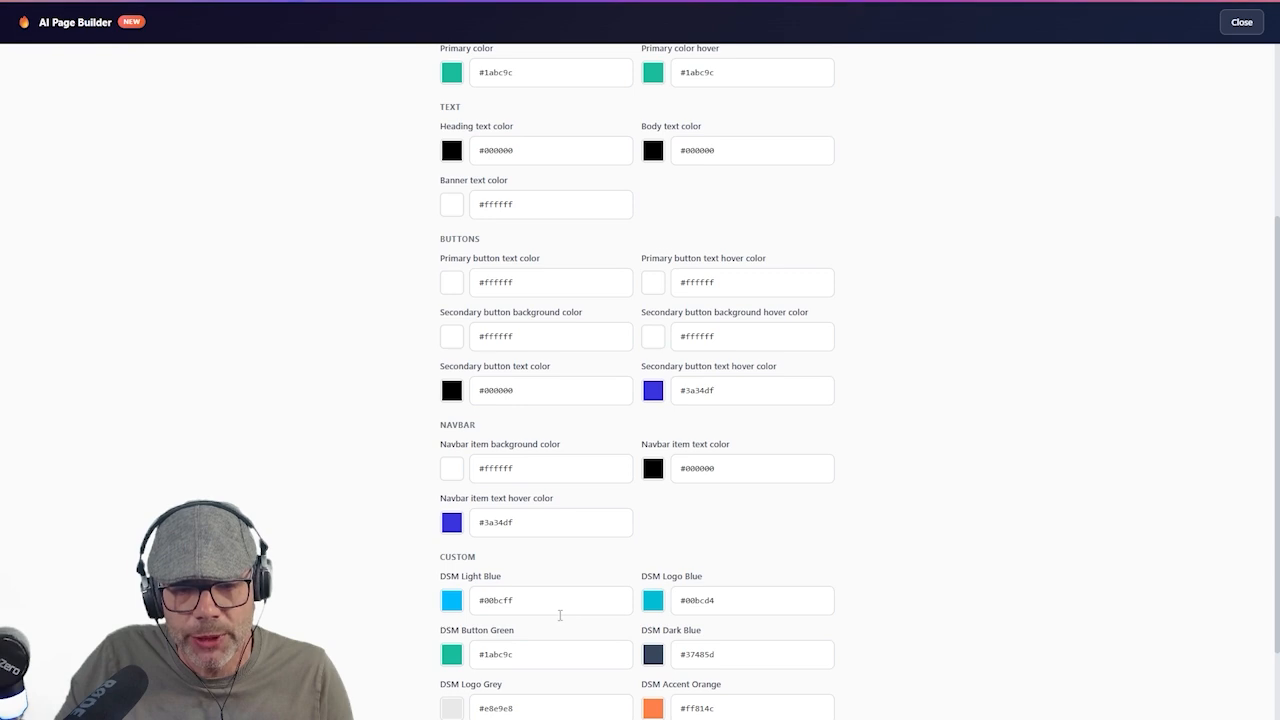
left_click(574, 600)
triple_click(746, 601)
key("ctrl+c")
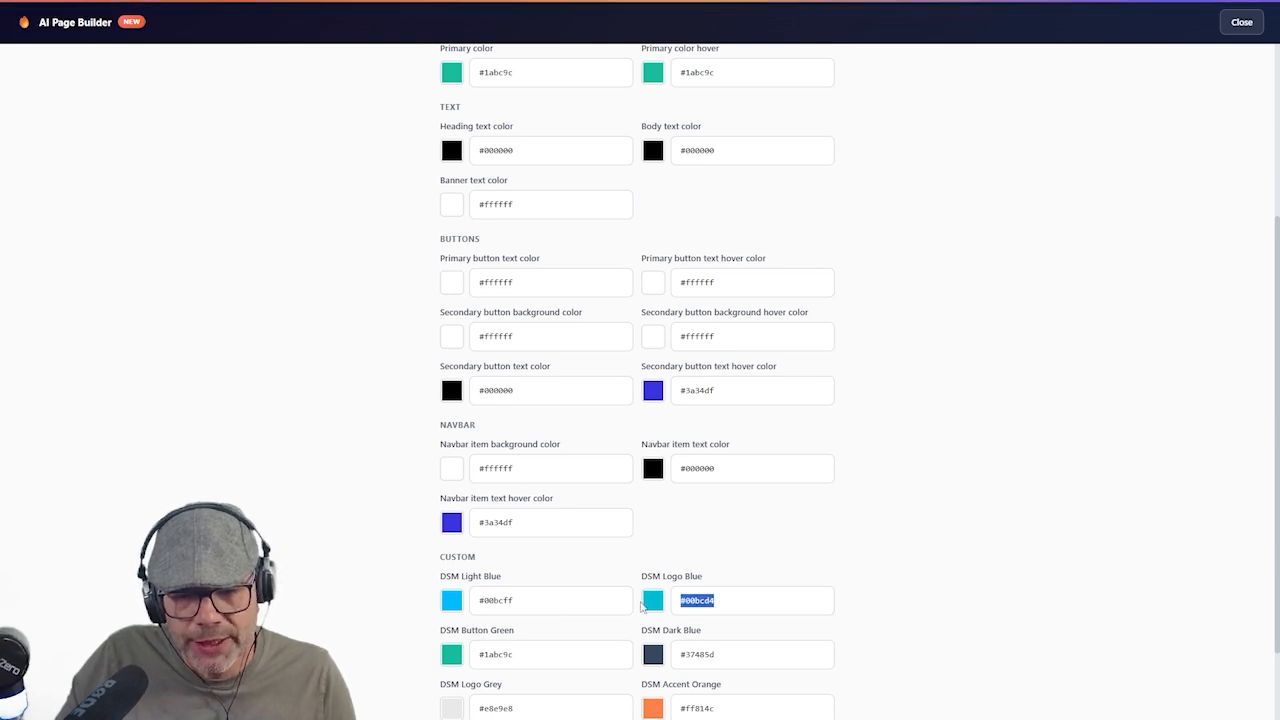
scroll(641, 445, "up", 3)
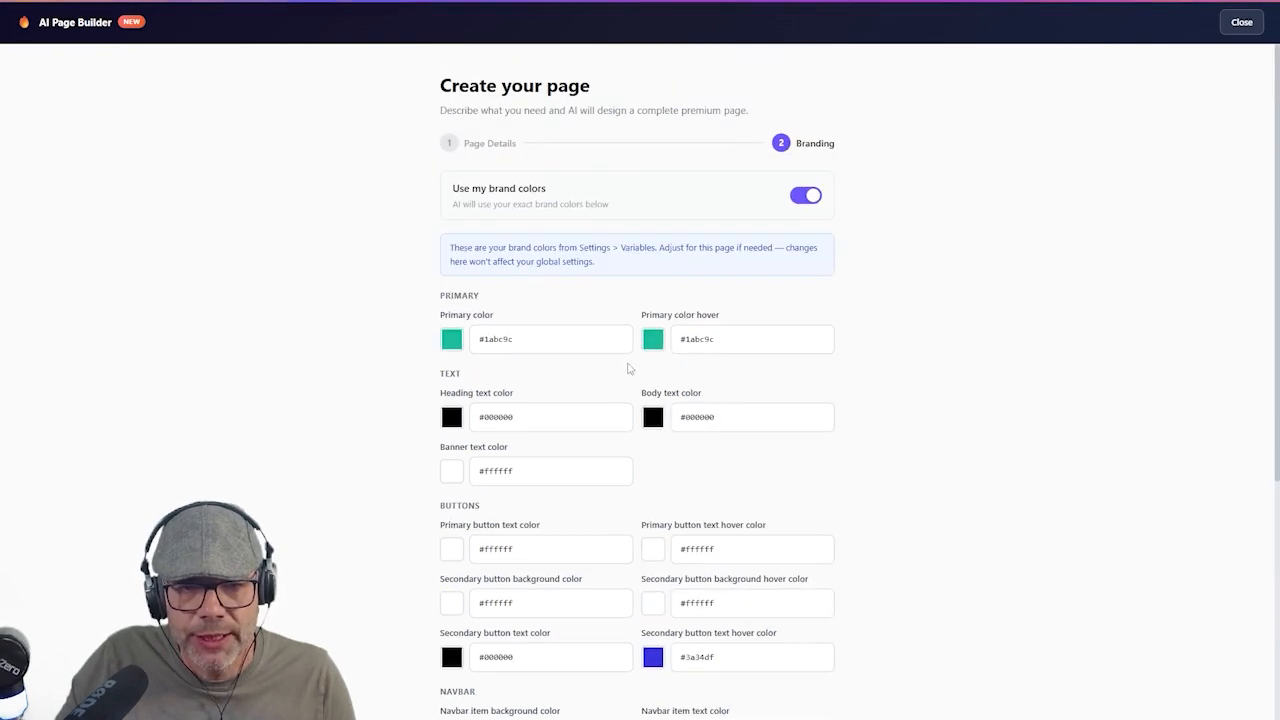
Switch off the brand colors, set the primary color to #00bcd4 and start designing the page
left_click(806, 196)
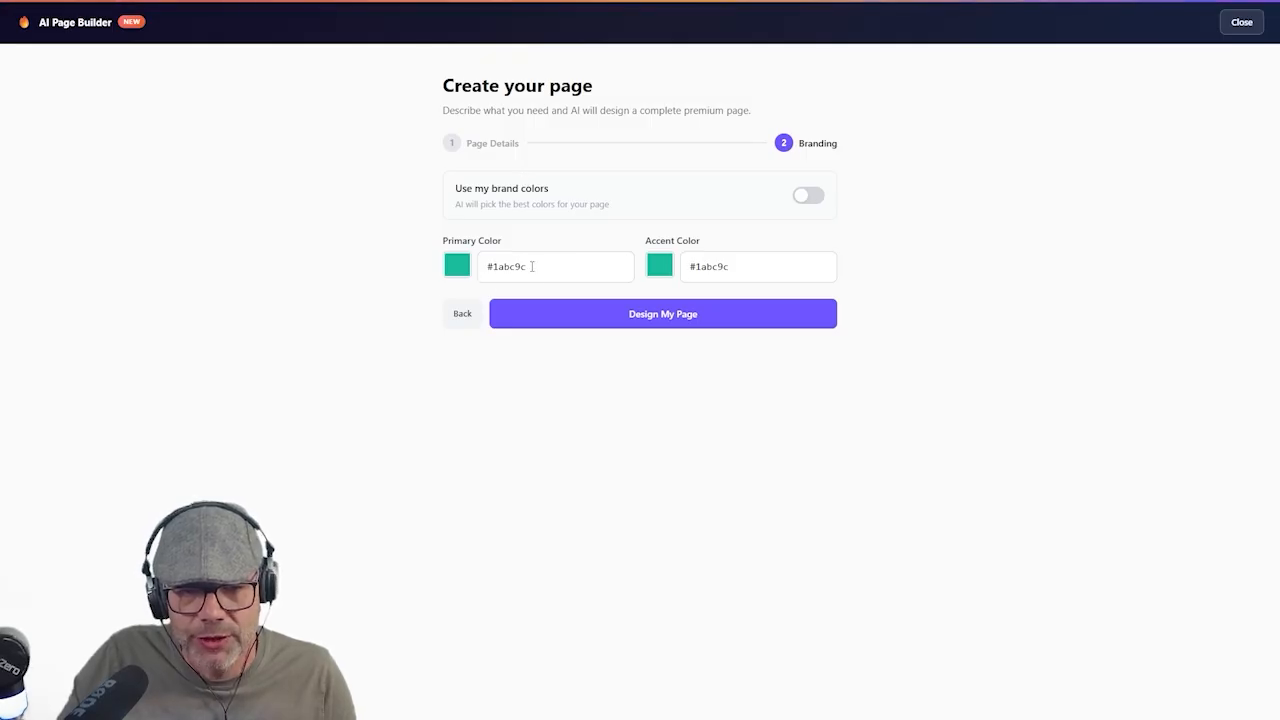
left_click_drag(529, 268, 482, 279)
key("ctrl+v")
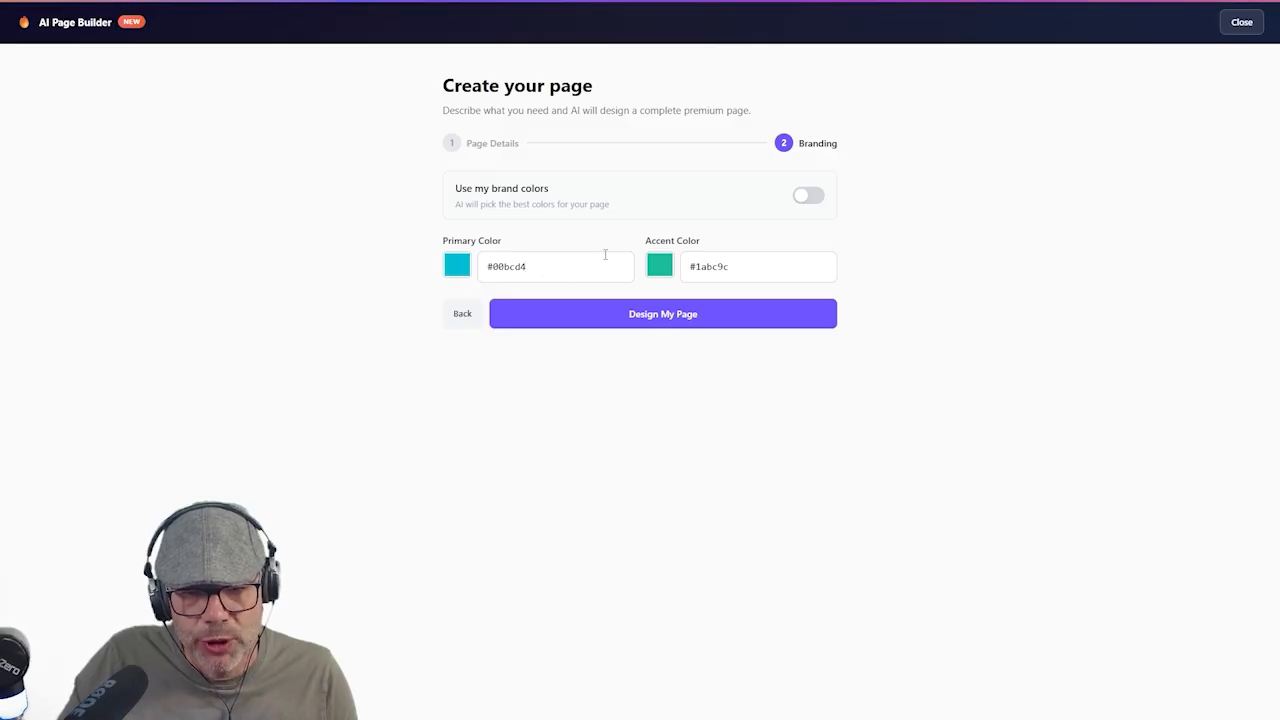
left_click(679, 320)
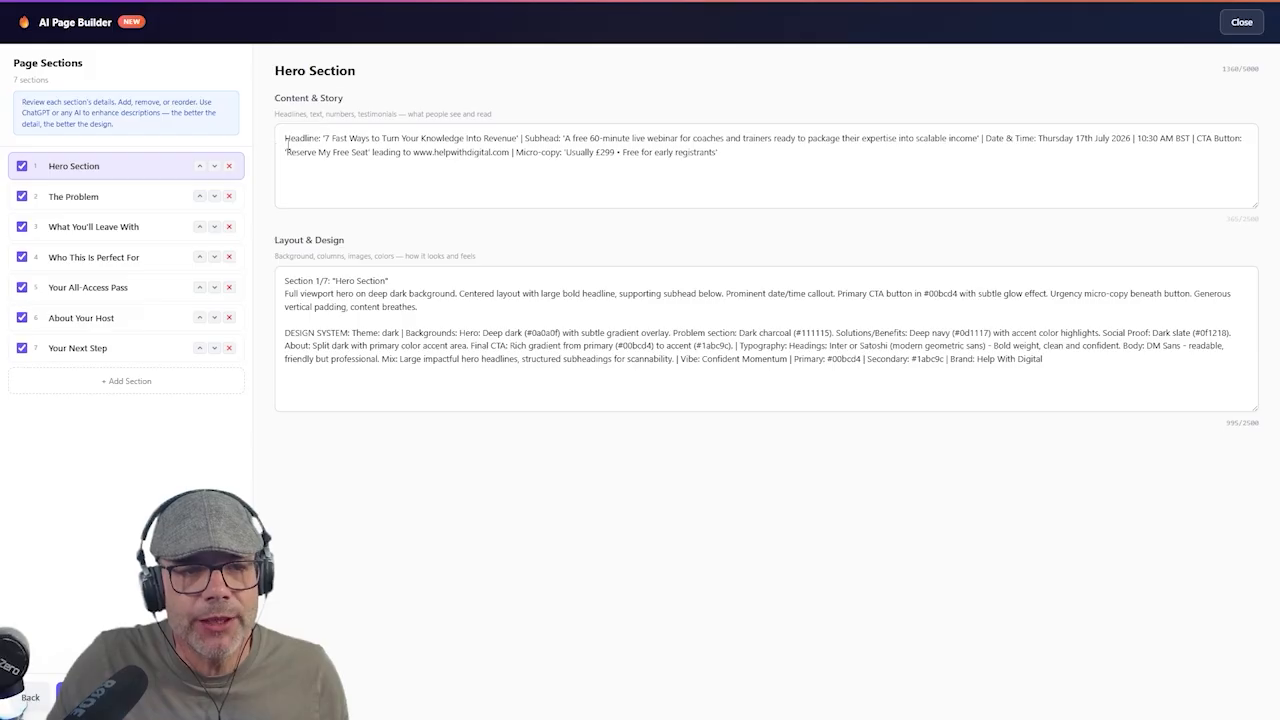
Set the early registrants' price in the Hero Section's micro-copy to £49, and open The Problem section
left_click_drag(286, 140, 767, 162)
left_click(756, 157)
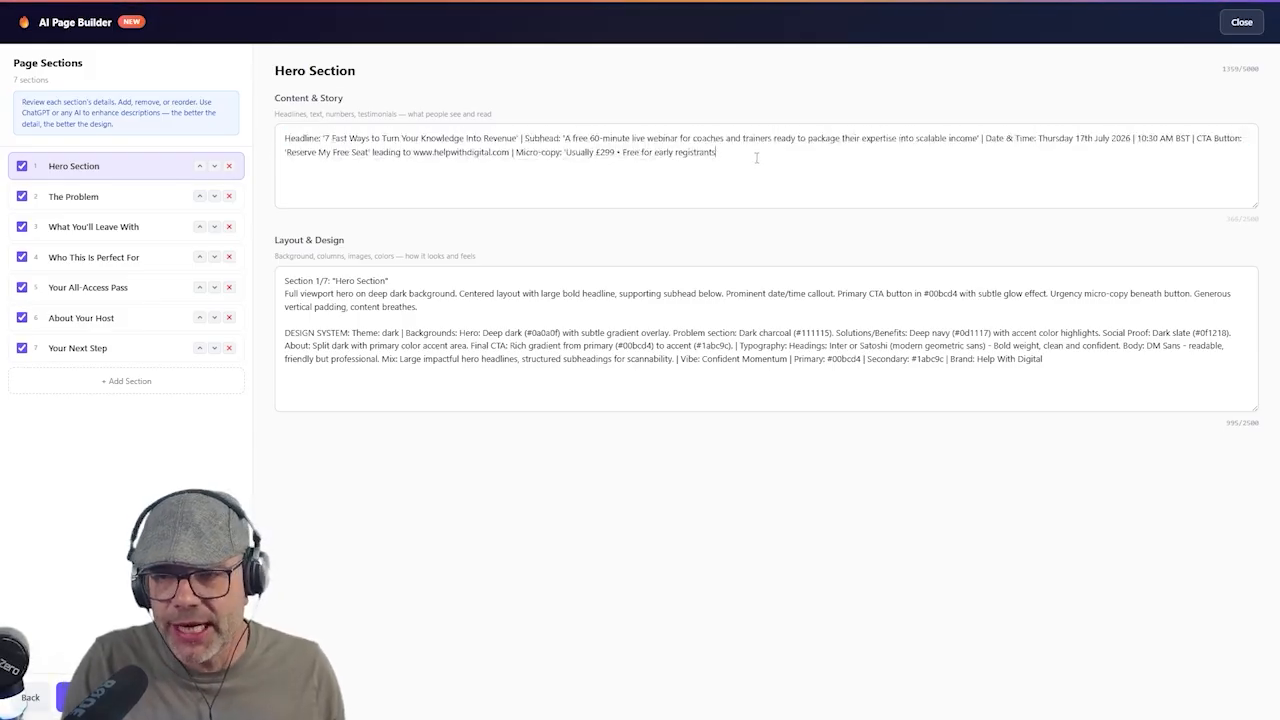
type("'")
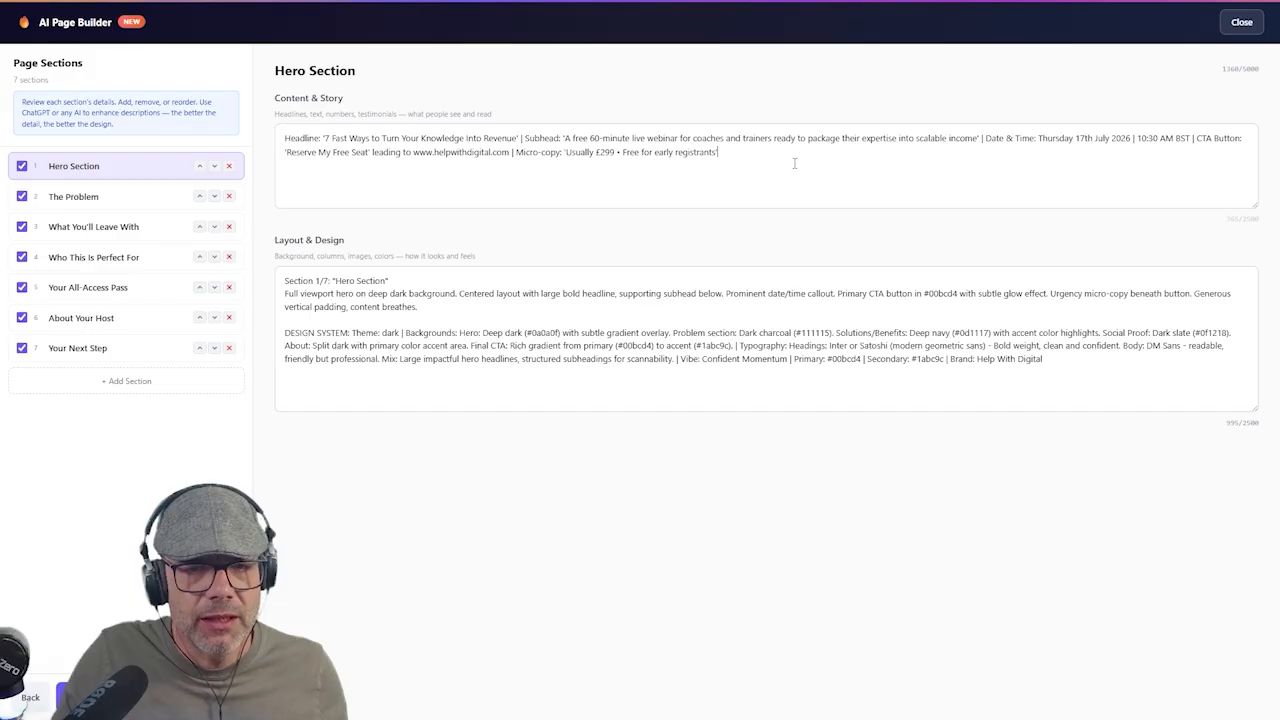
double_click(631, 151)
type("£49")
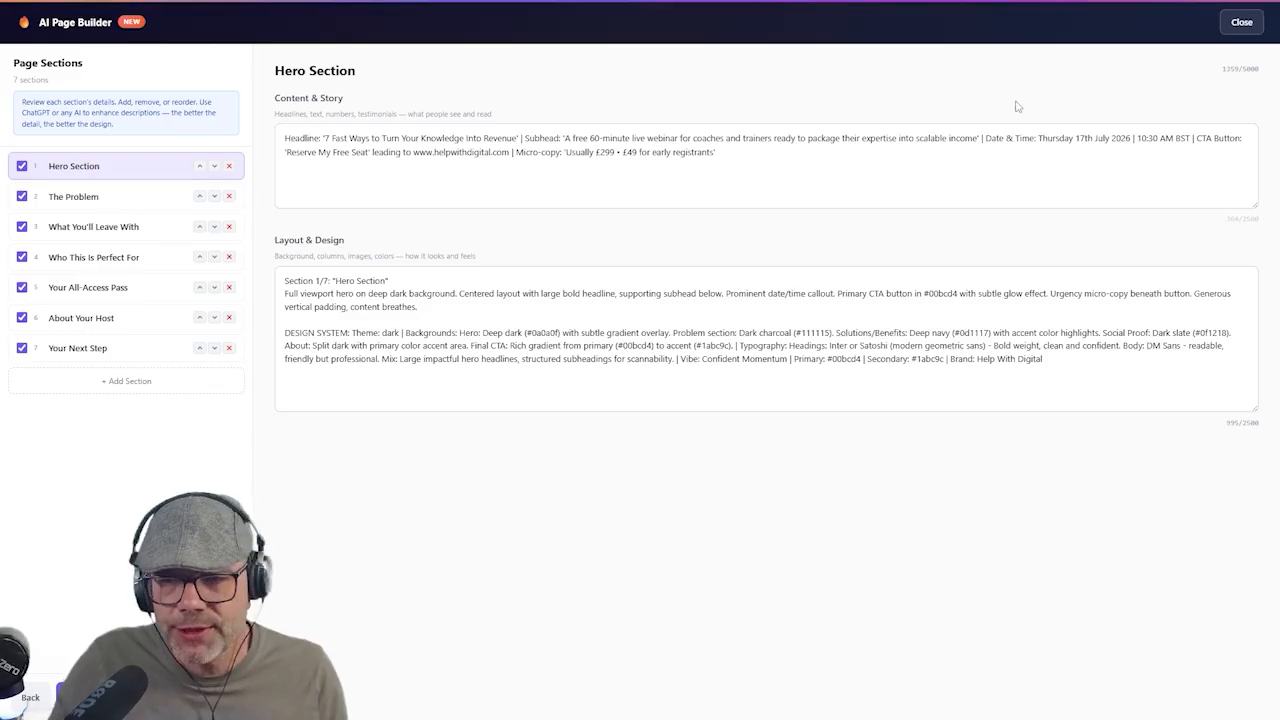
left_click(107, 204)
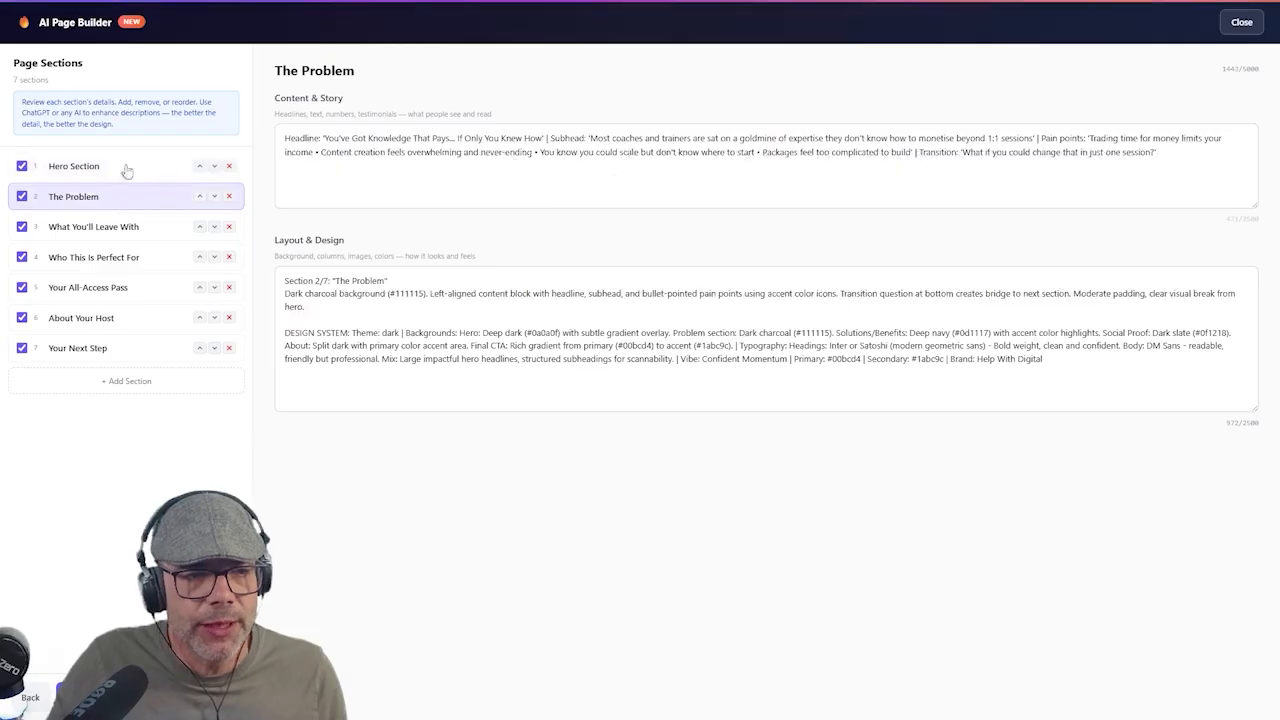
Move the What You'll Leave With section above The Problem, and return it to its original place
left_click(52, 167)
left_click(82, 203)
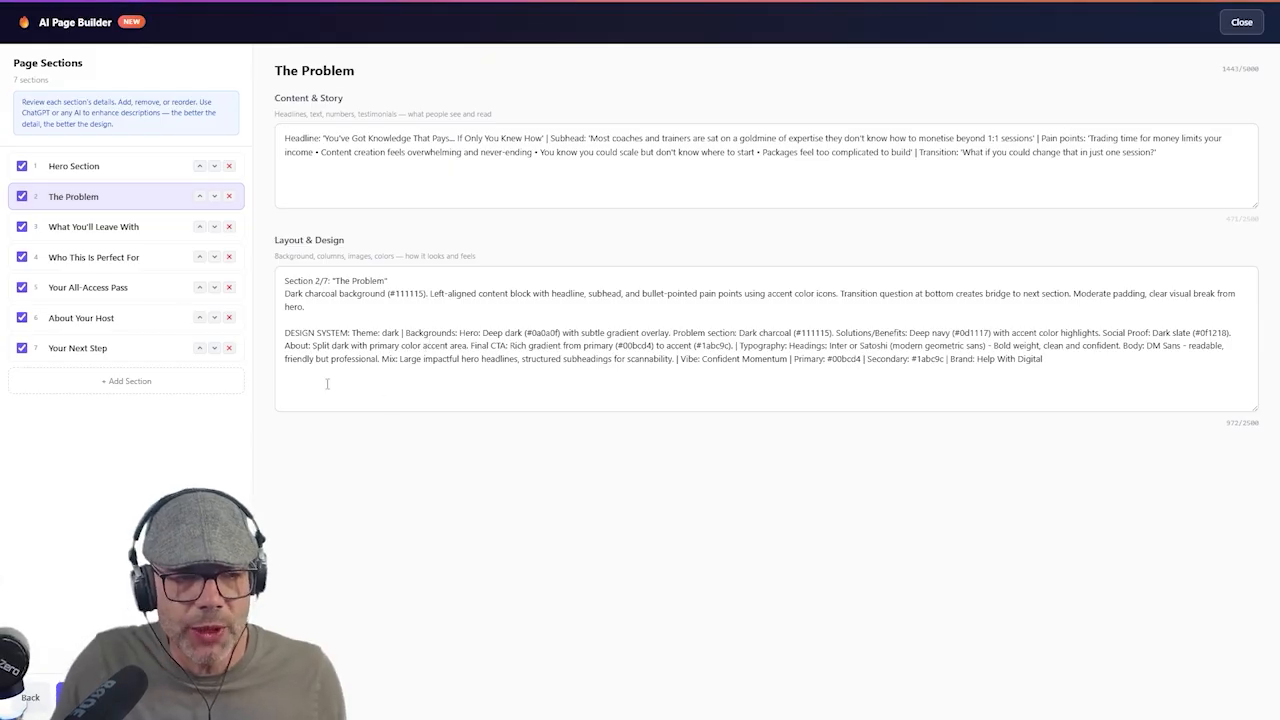
left_click(200, 229)
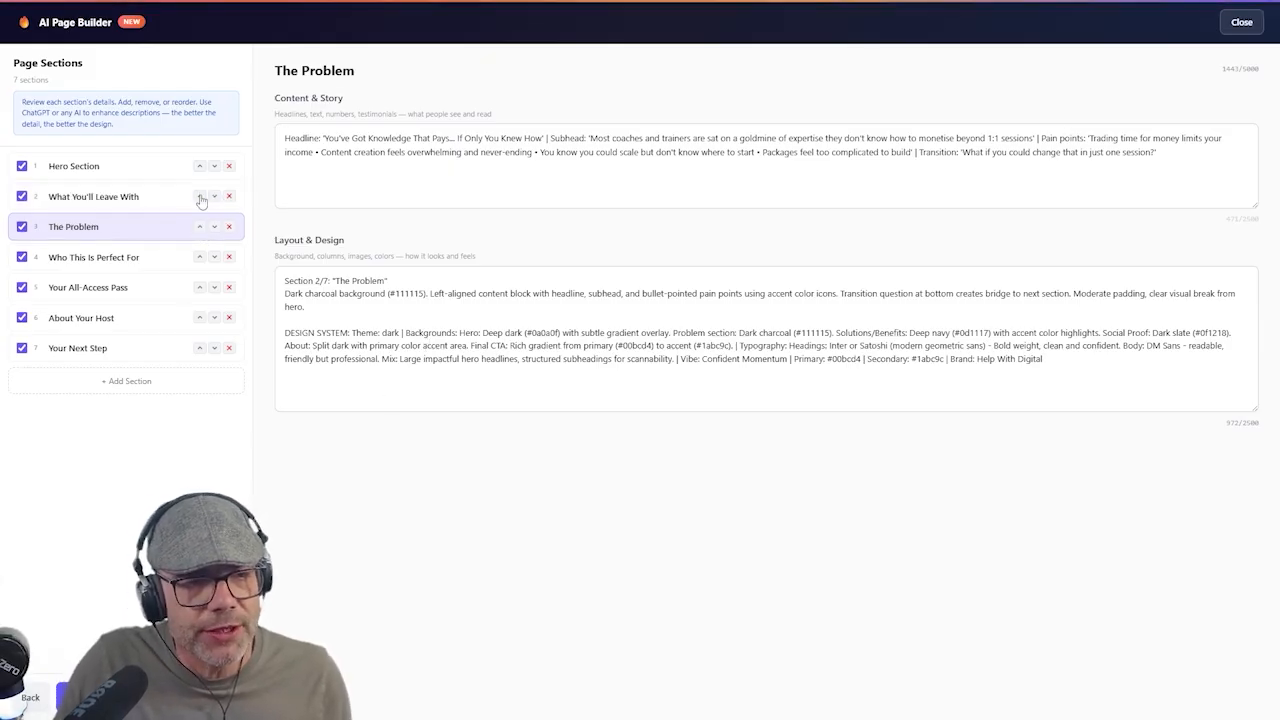
left_click(214, 198)
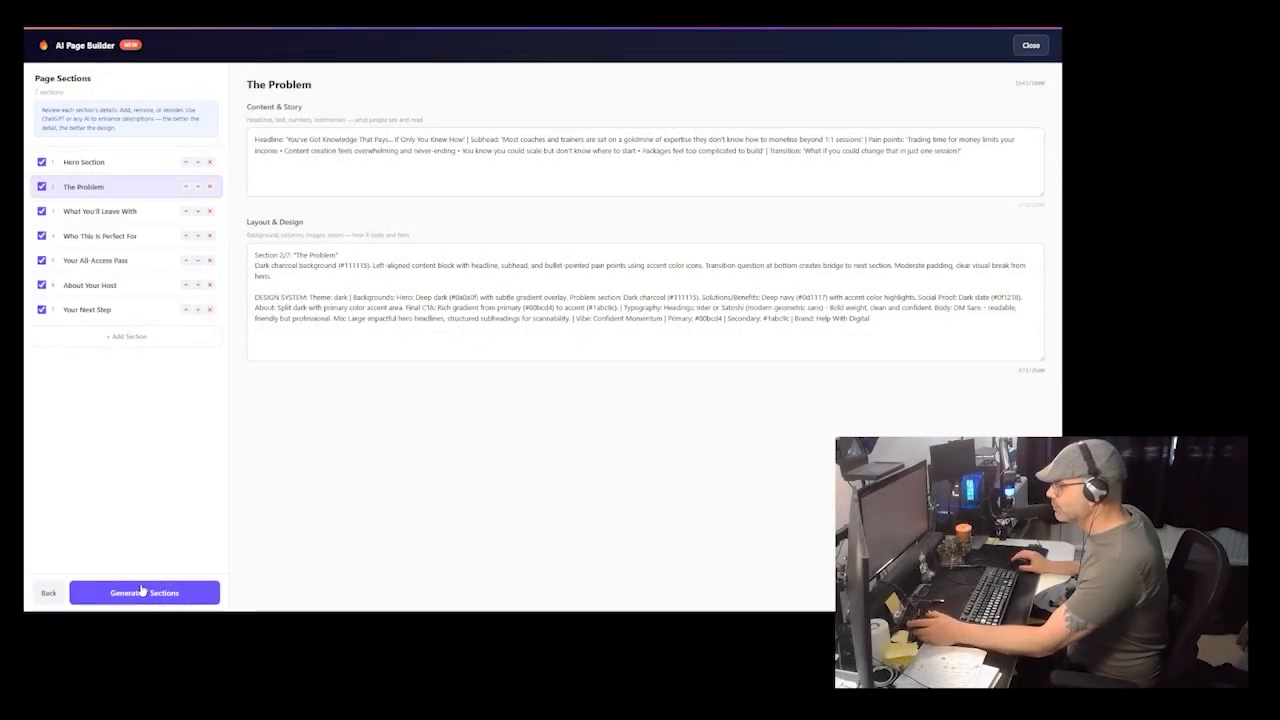
Generate all the page sections and open the finished page in the builder
left_click(154, 594)
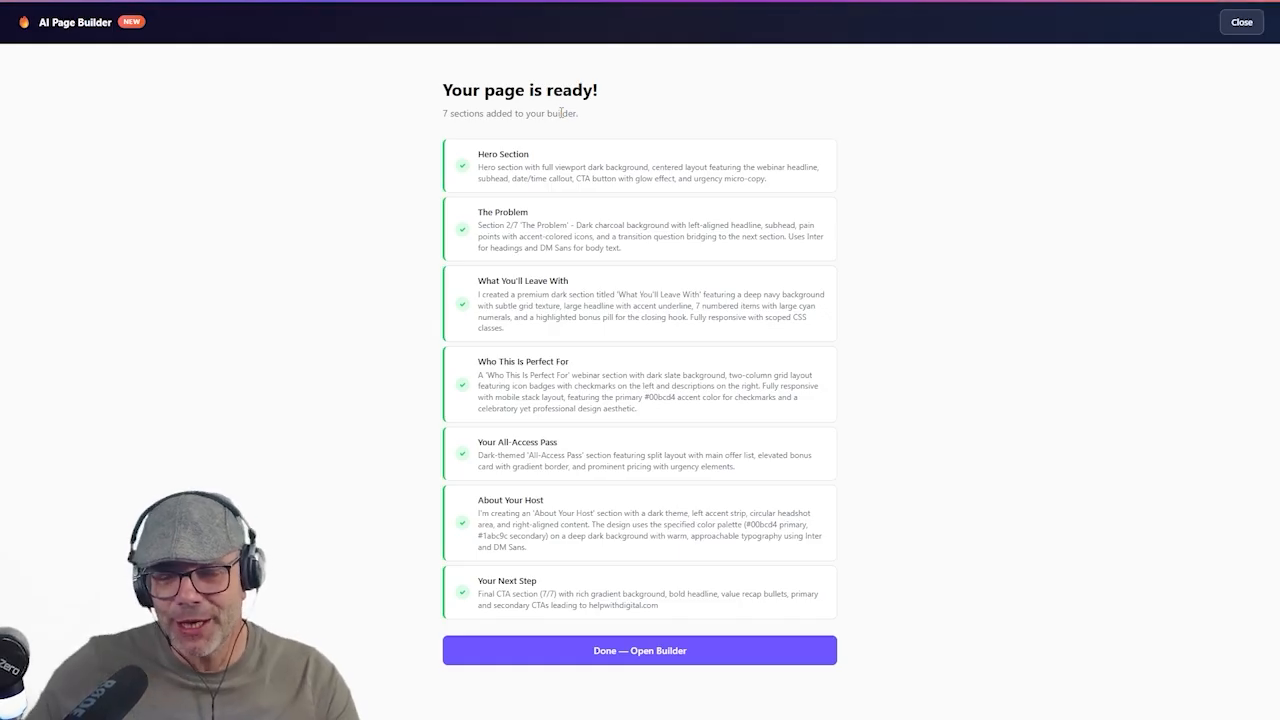
left_click(660, 652)
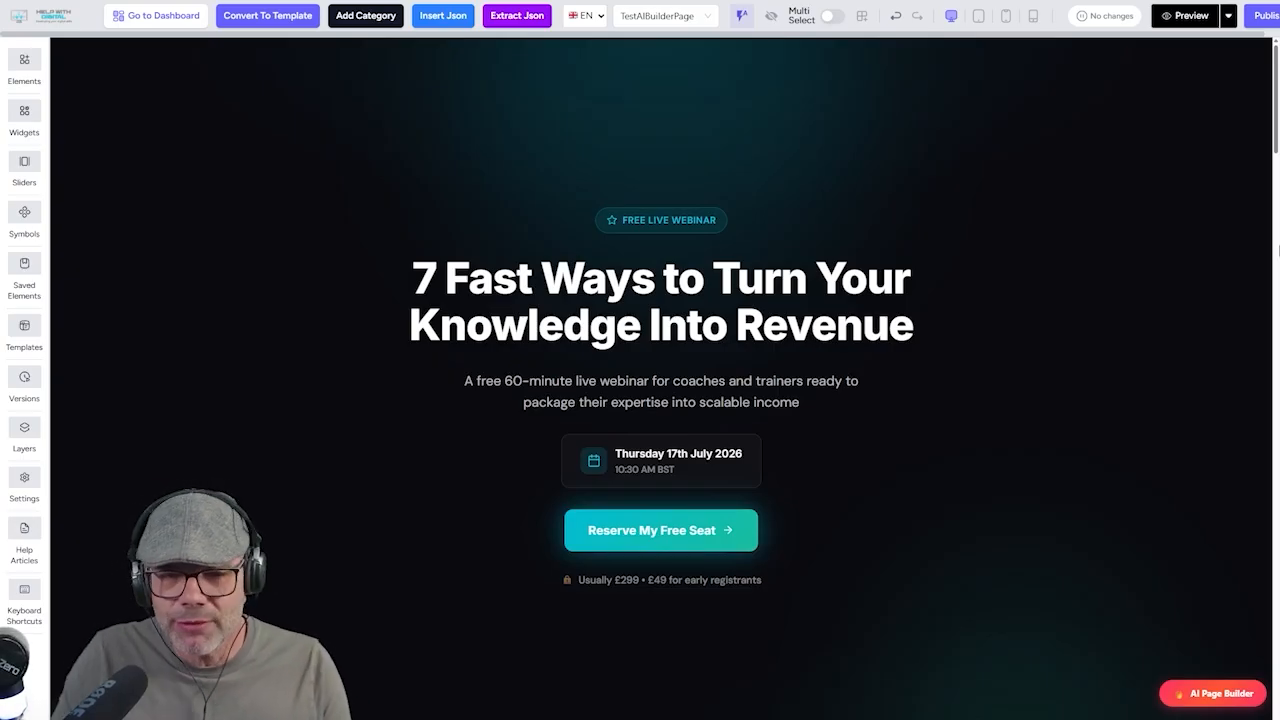
Review the generated page from the hero through the problem, roadmap and pricing sections to About Your Host
scroll(1102, 321, "down", 2)
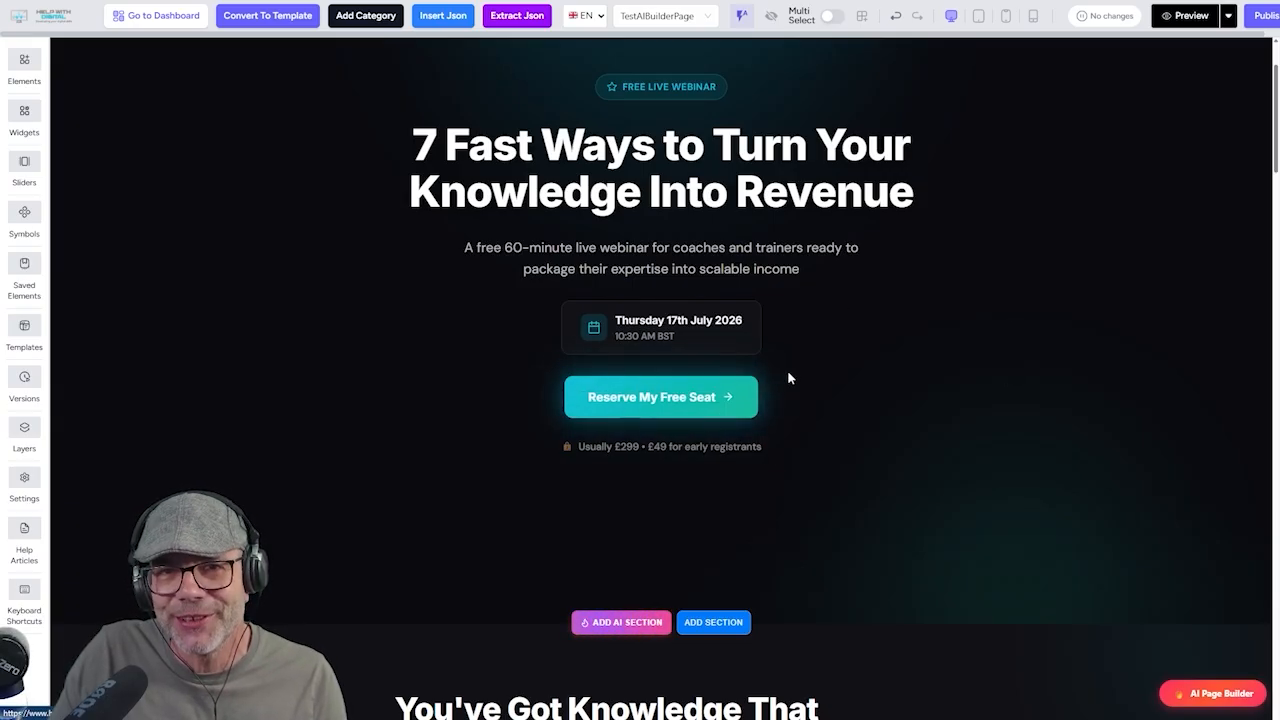
scroll(830, 362, "down", 2)
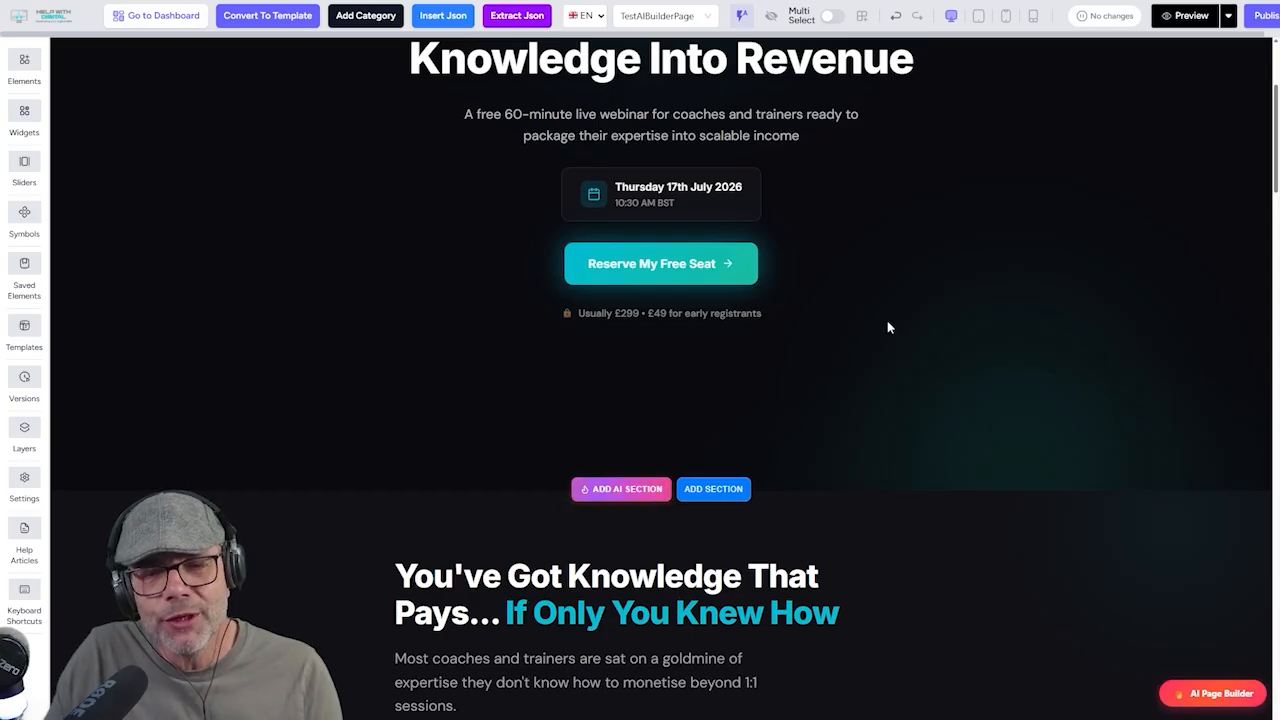
scroll(889, 326, "down", 1)
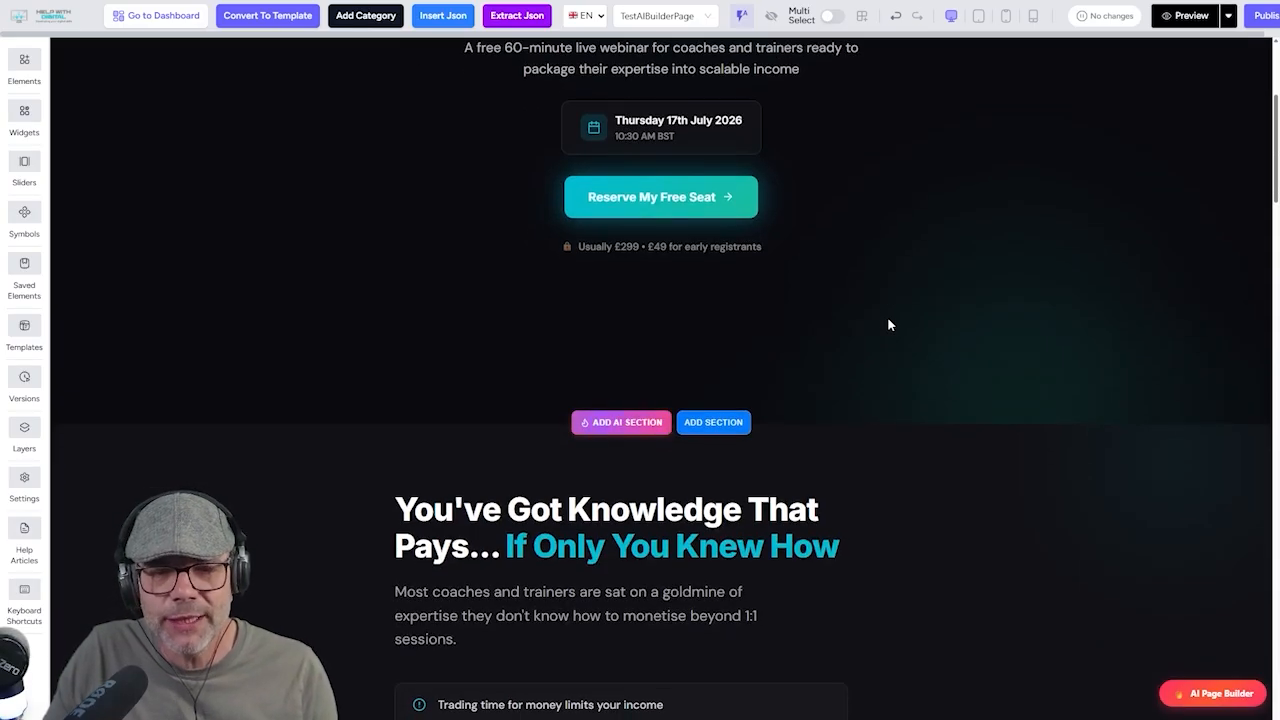
scroll(889, 324, "down", 3)
scroll(888, 324, "down", 2)
scroll(920, 325, "down", 1)
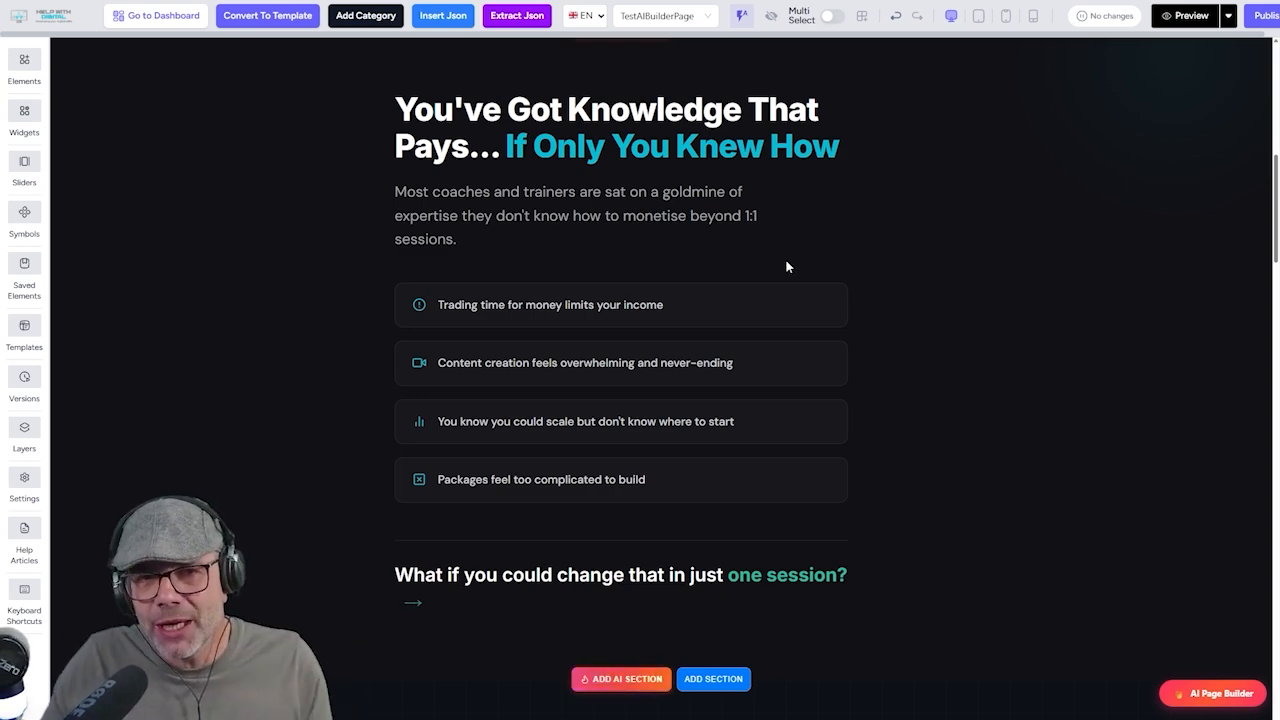
scroll(786, 266, "down", 5)
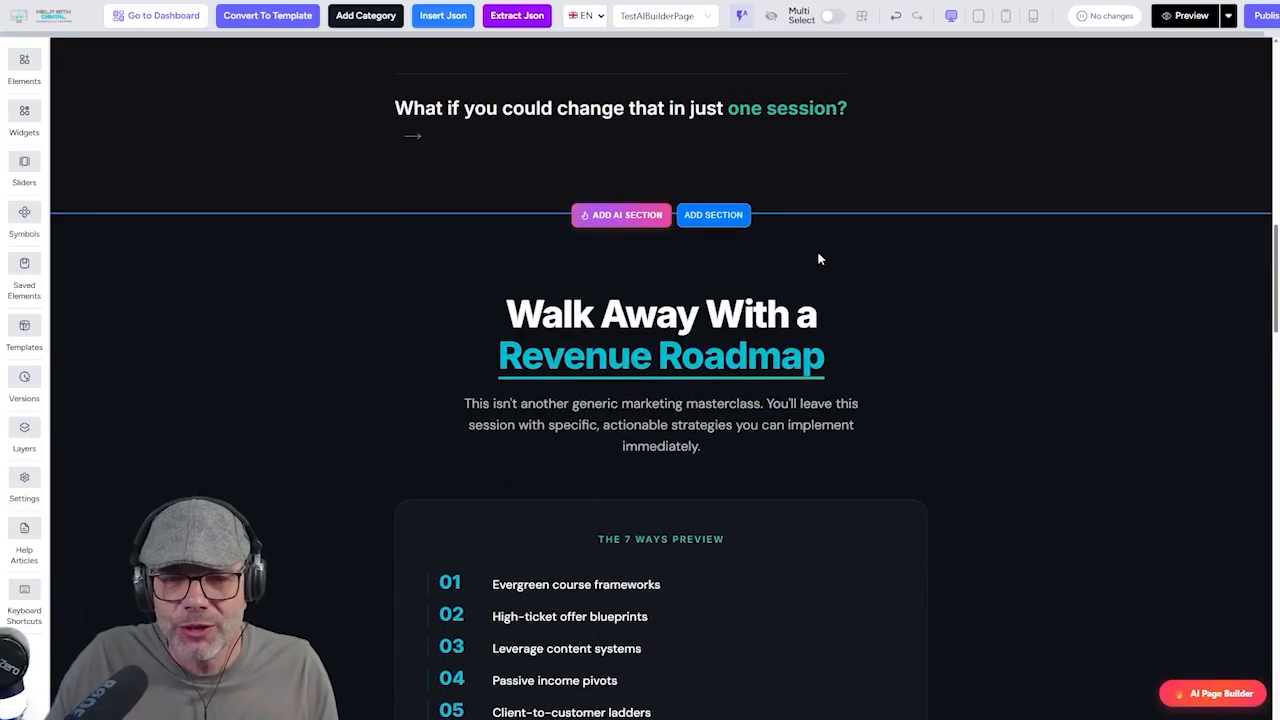
scroll(826, 255, "down", 1)
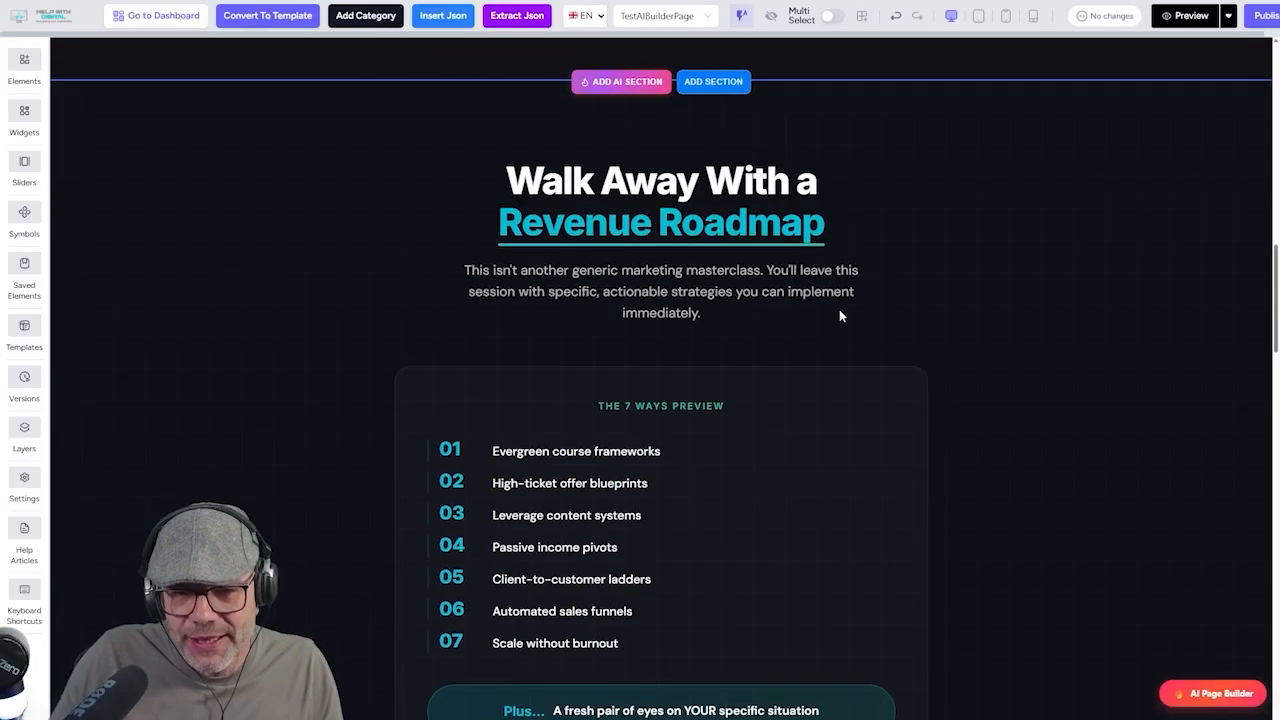
scroll(870, 348, "down", 4)
scroll(870, 350, "down", 8)
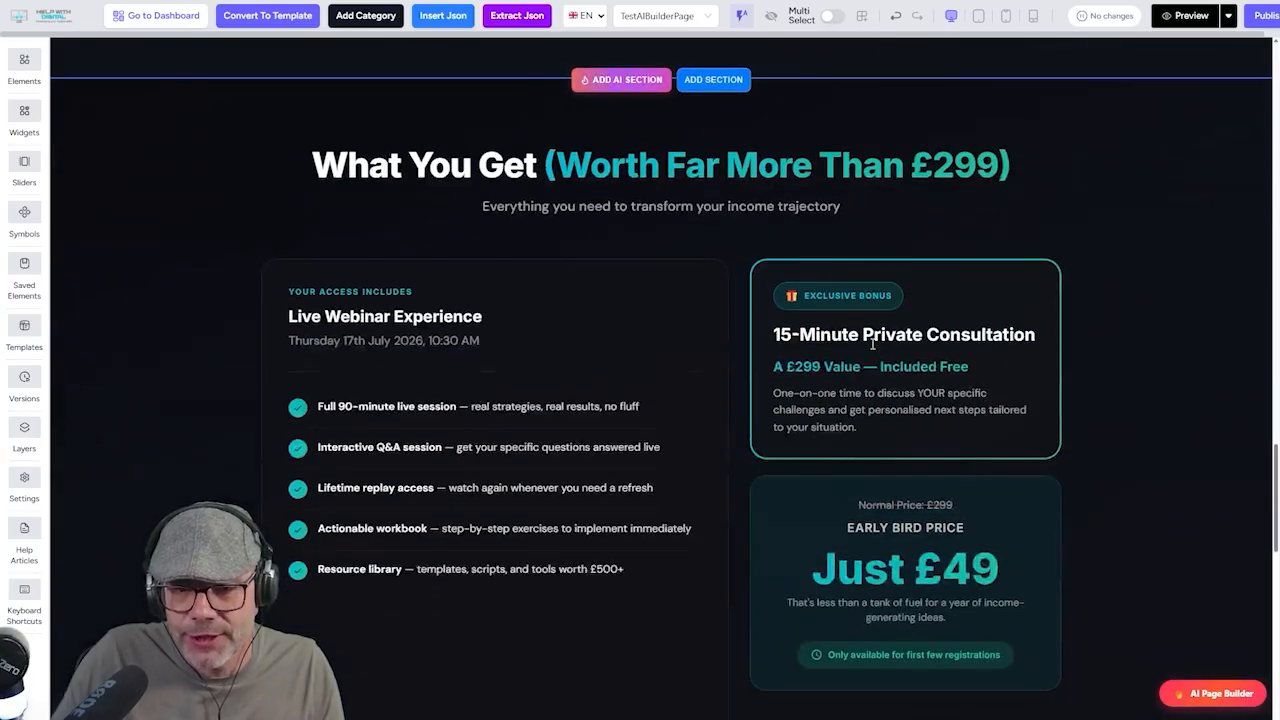
scroll(872, 343, "down", 1)
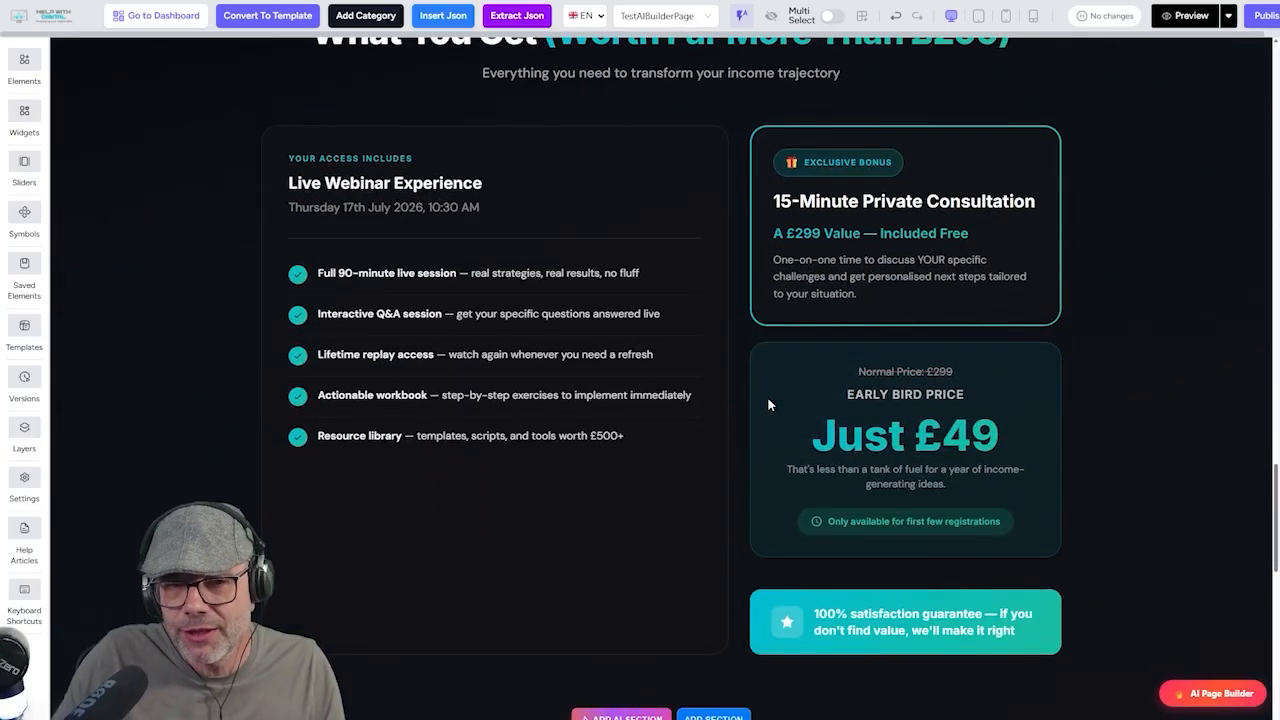
scroll(548, 391, "down", 2)
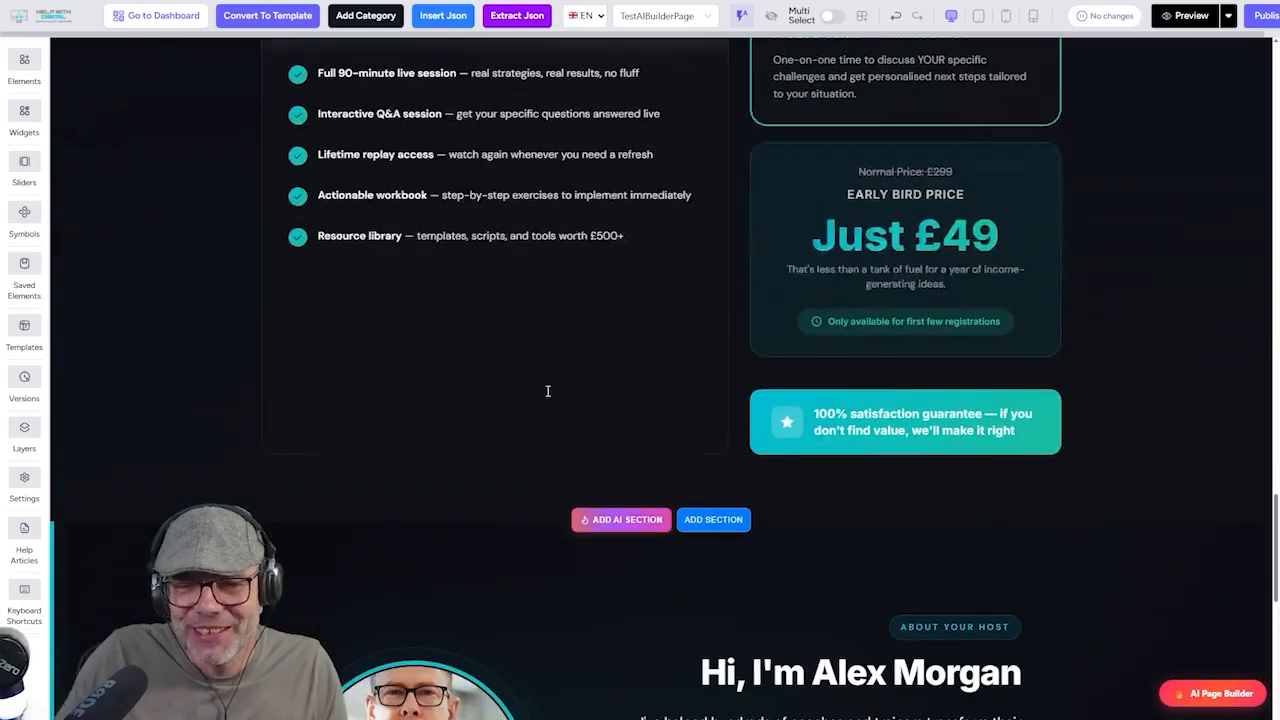
scroll(550, 385, "down", 4)
scroll(551, 380, "down", 1)
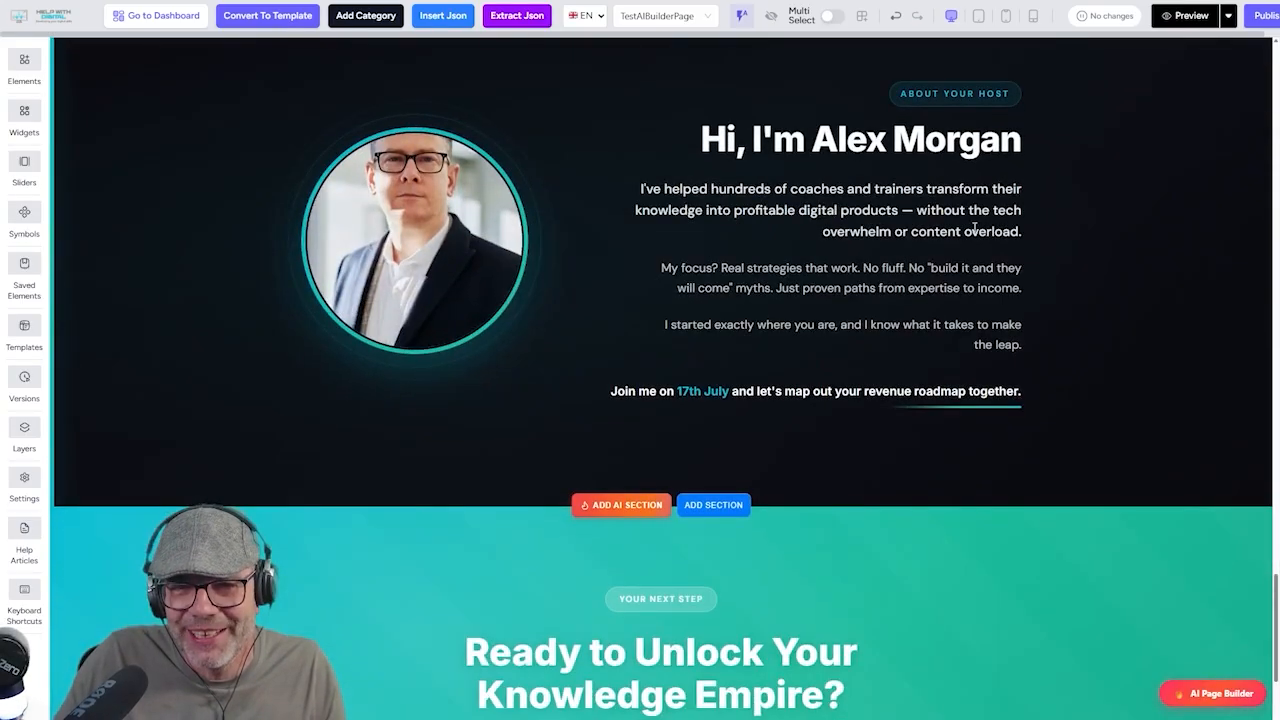
scroll(862, 213, "up", 1)
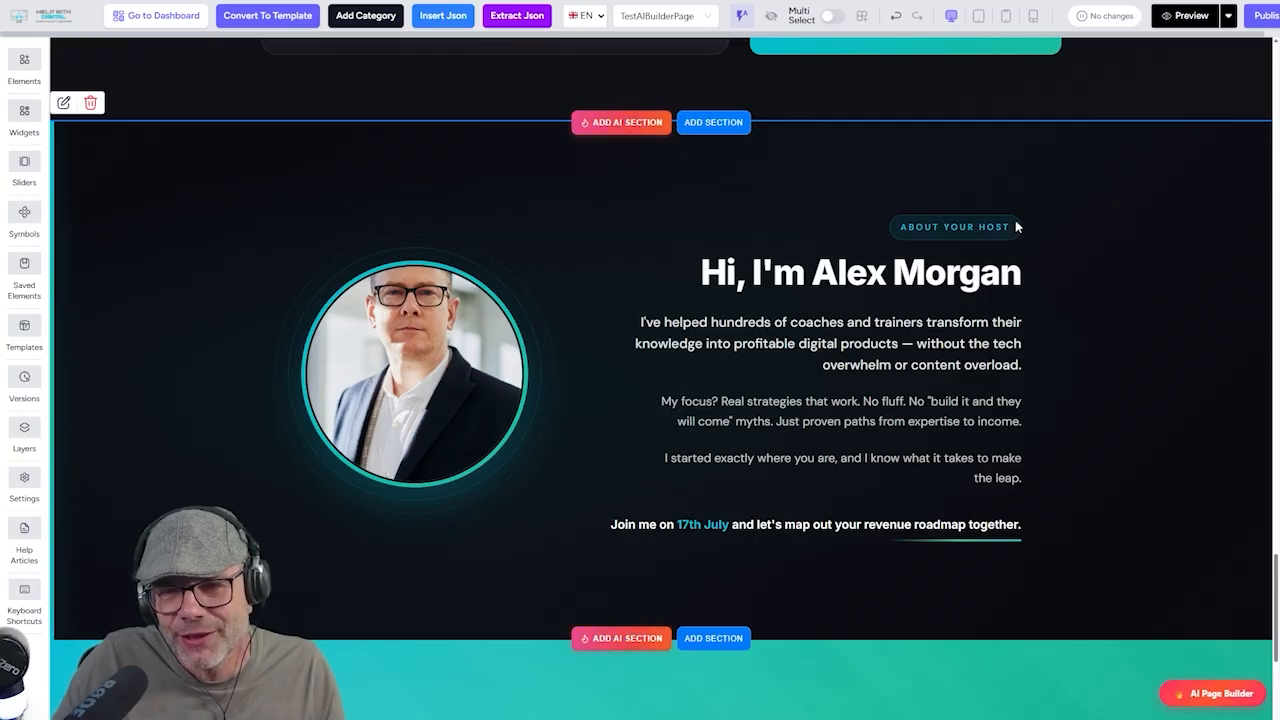
Look through the section library's How it works category and the blank AI section editor without adding anything
left_click(702, 125)
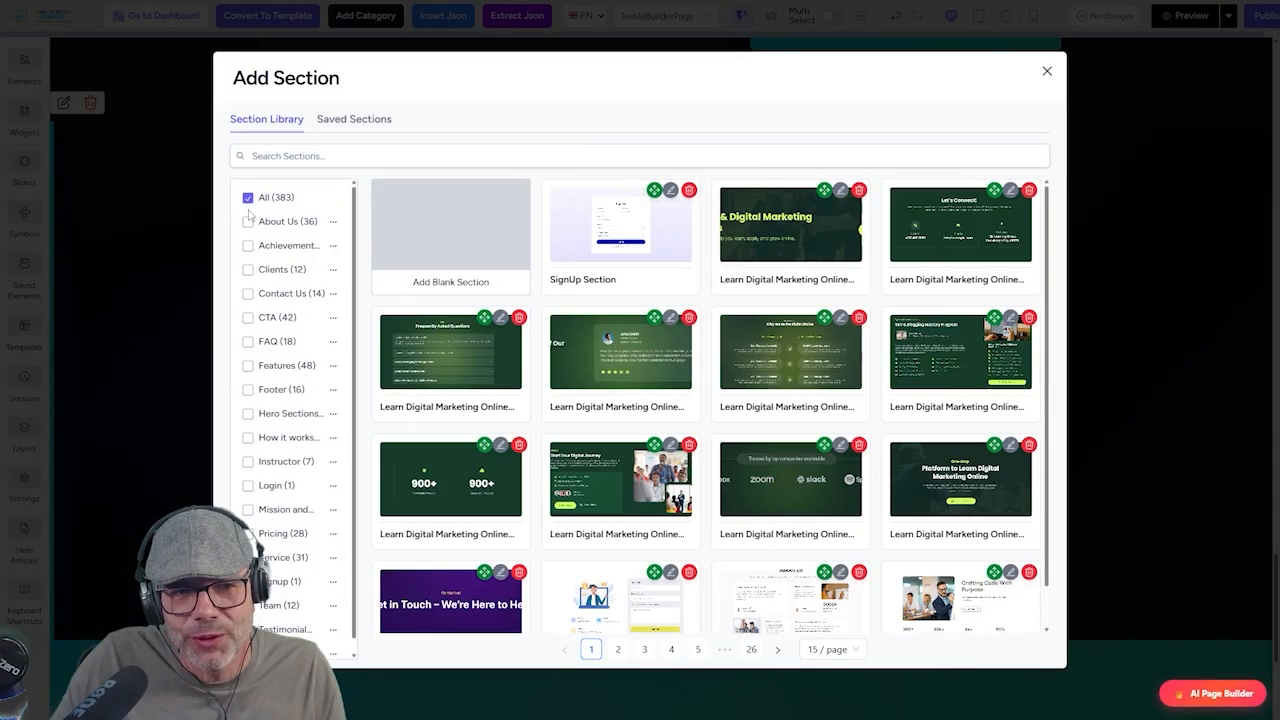
left_click(258, 439)
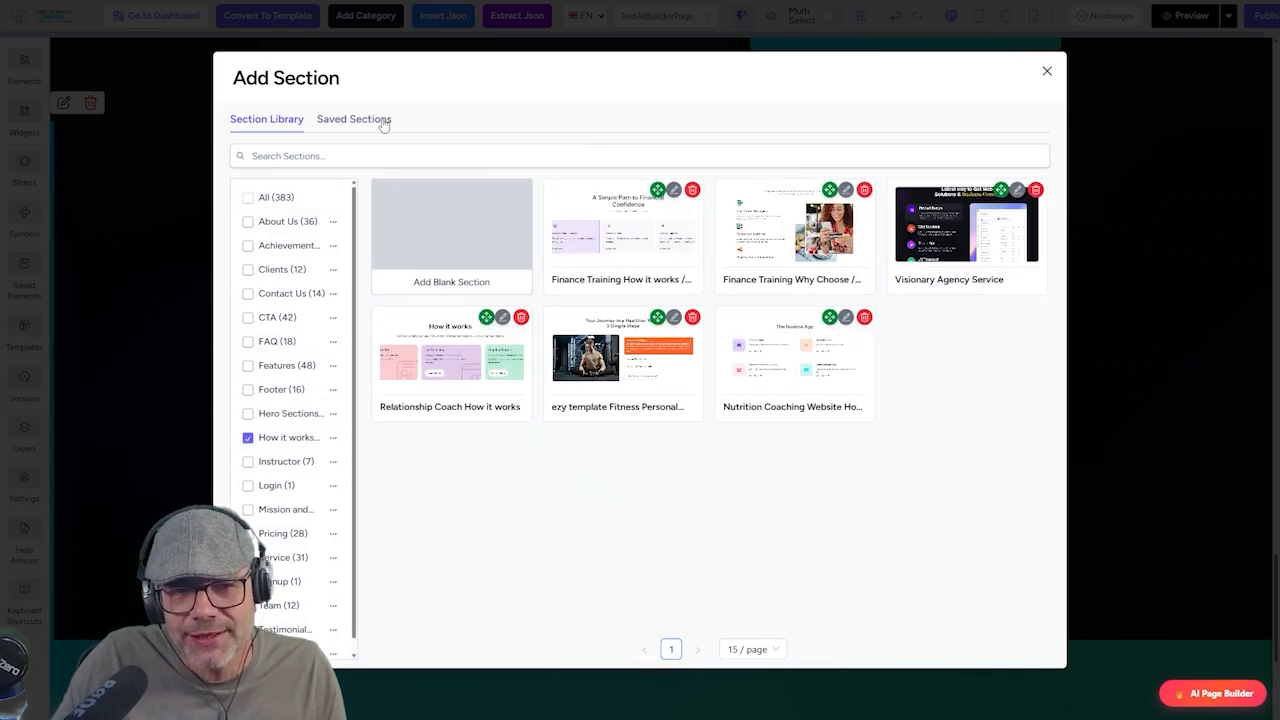
left_click(1045, 71)
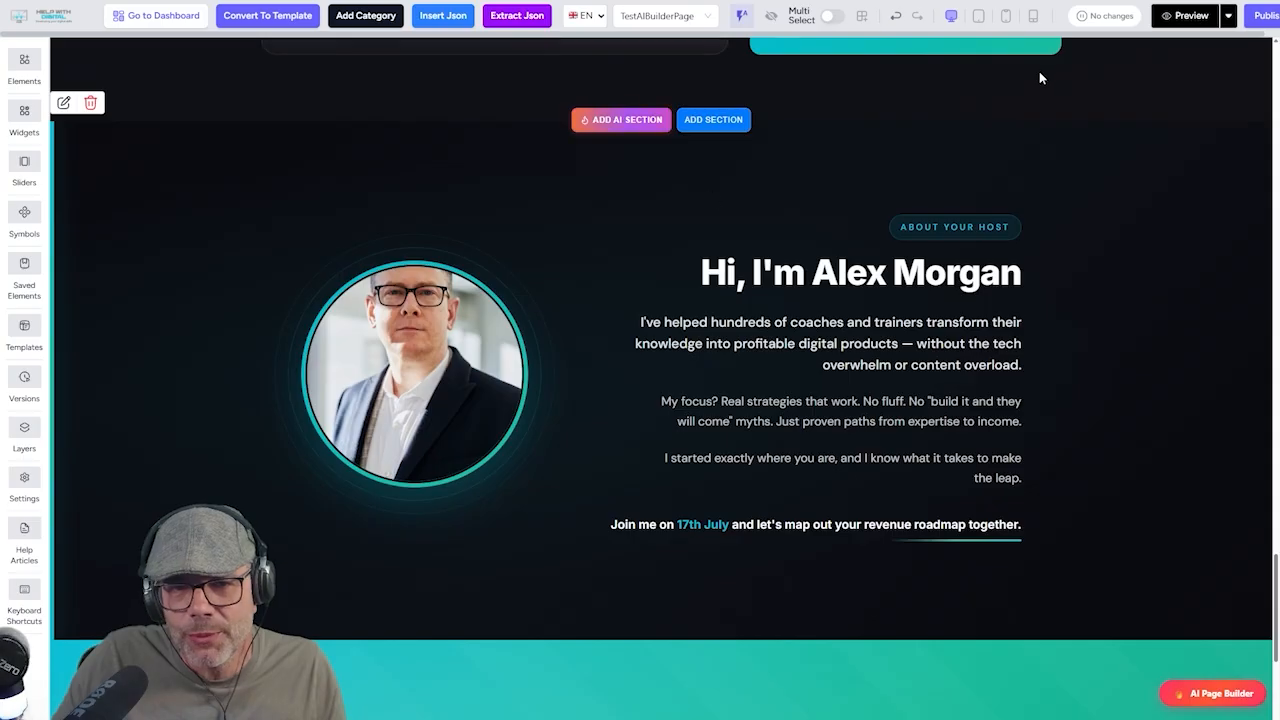
left_click(608, 127)
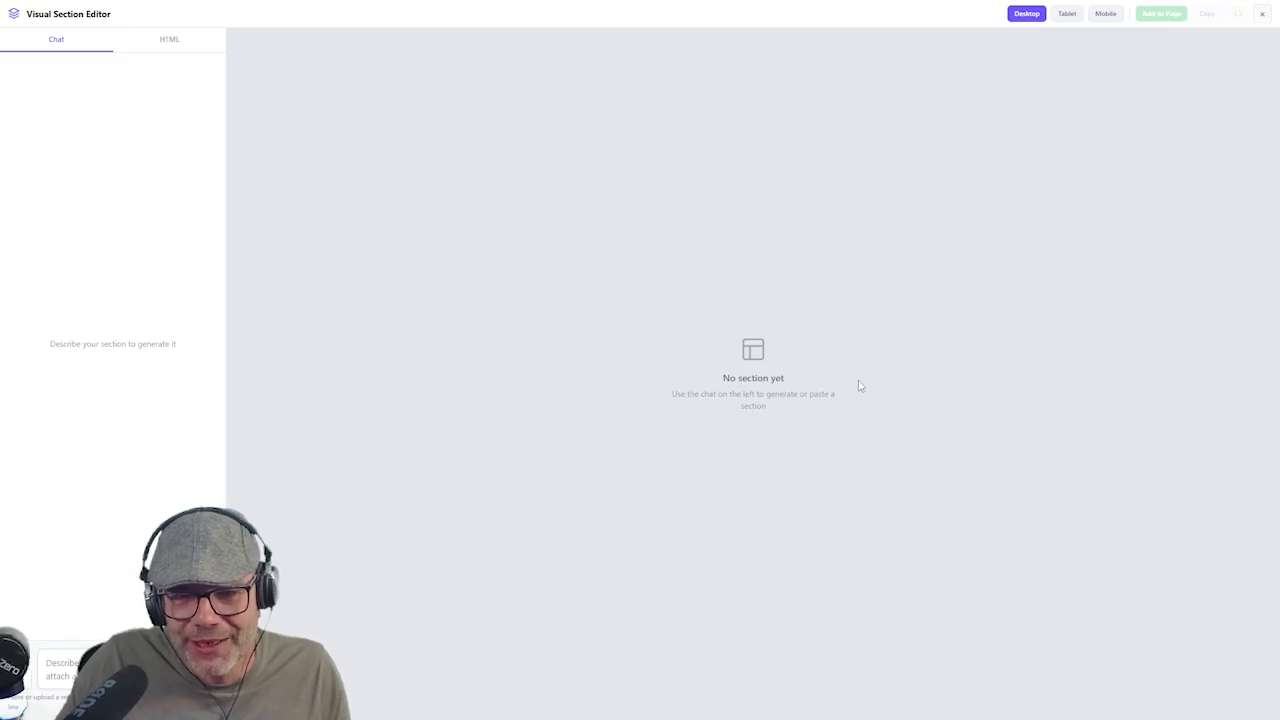
left_click(1262, 14)
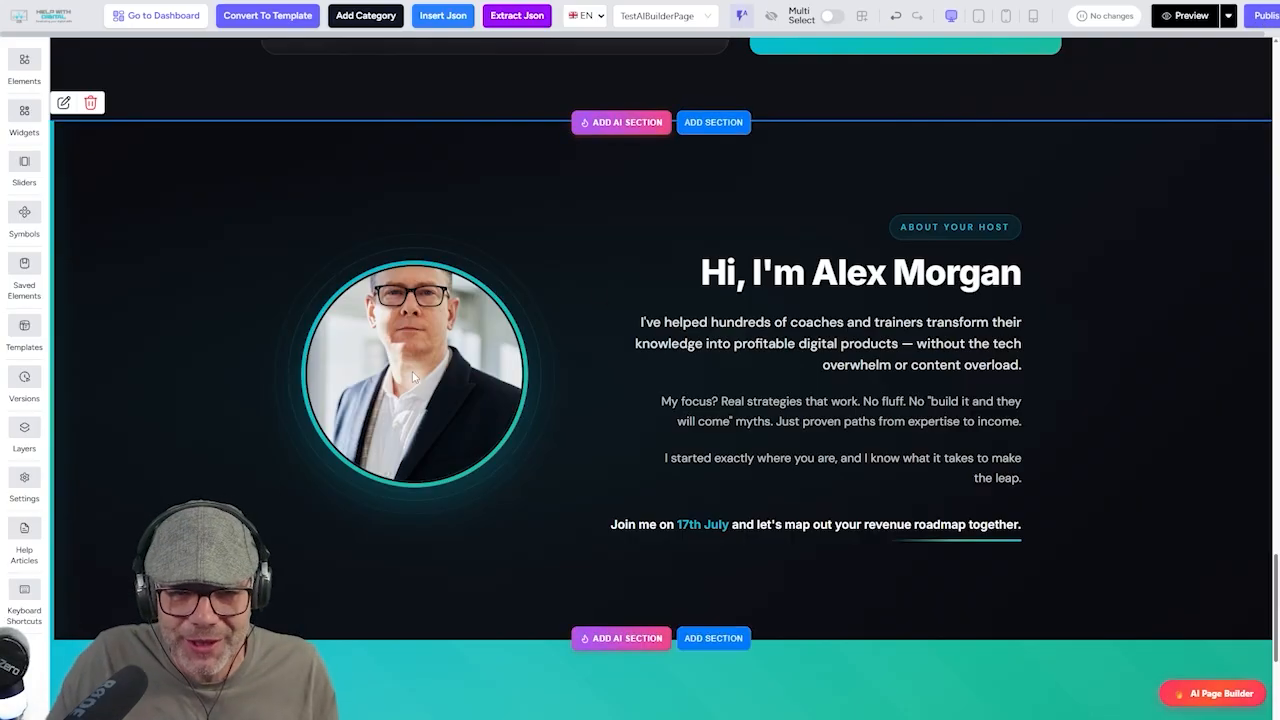
Open the About Your Host section for editing and ask the AI to use the linked image and change the host's name
left_click(64, 103)
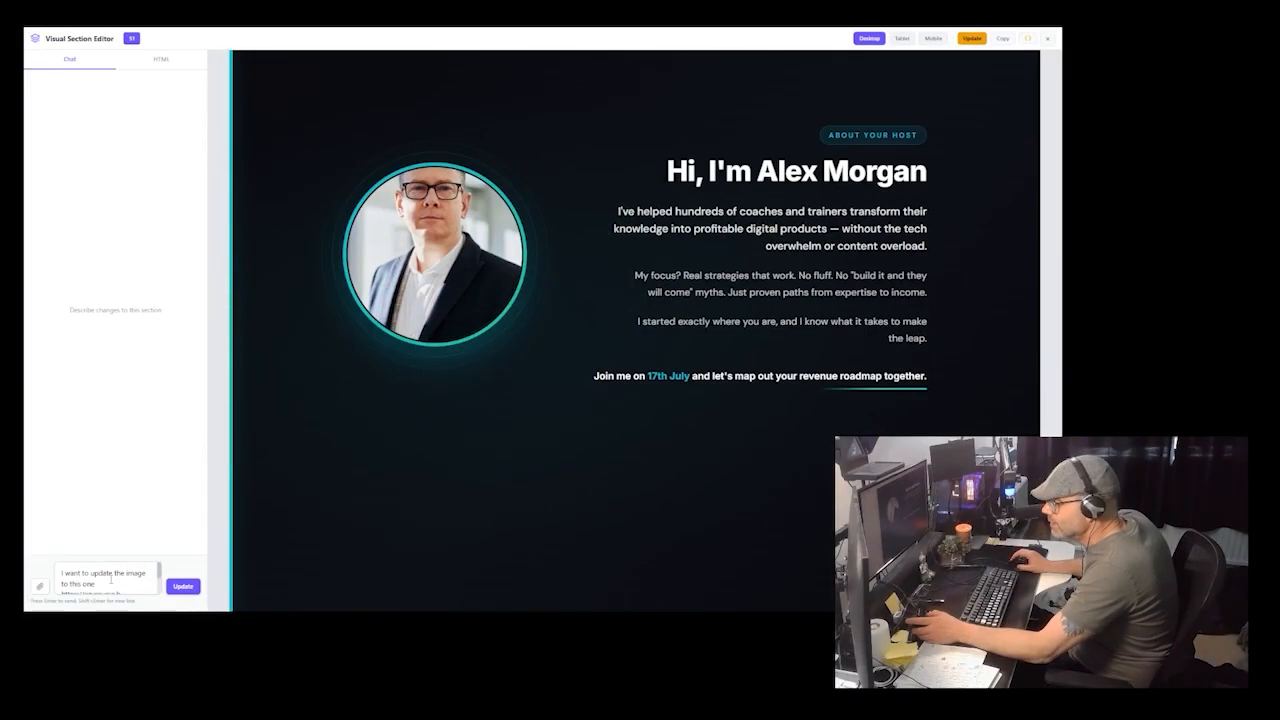
scroll(112, 582, "down", 1)
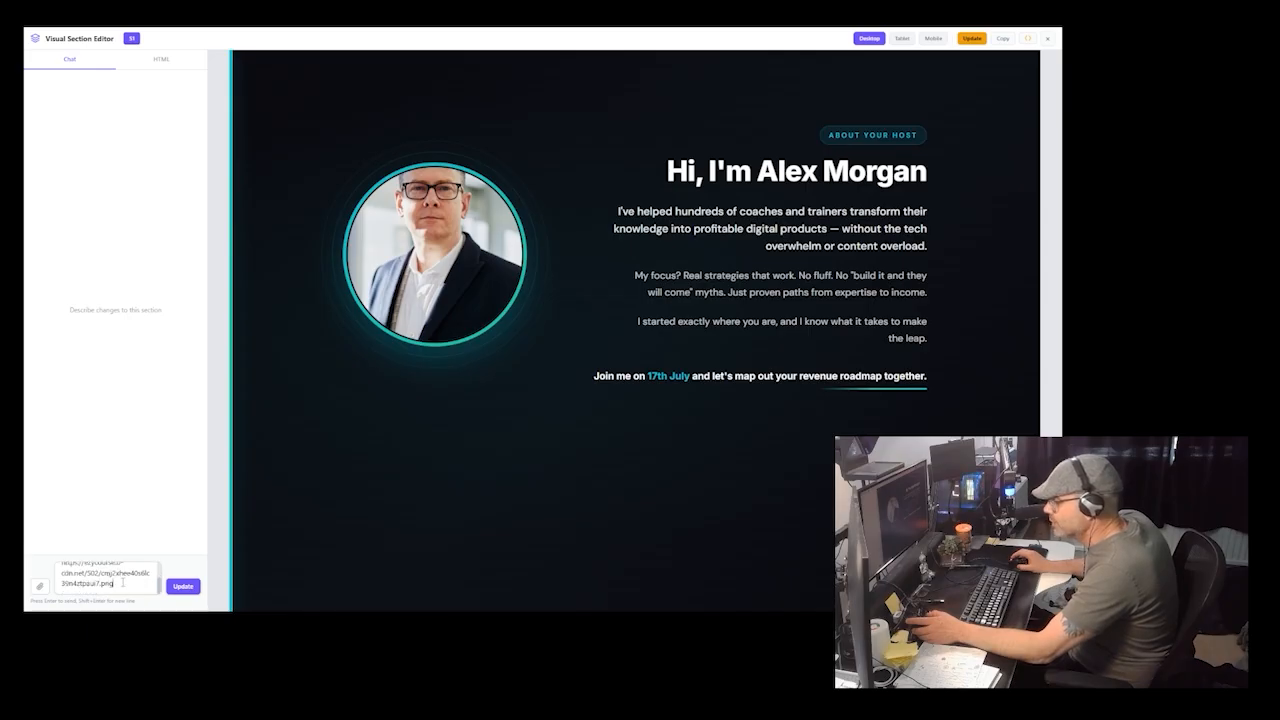
key("shift+Return")
key("shift+Return")
type("Chan")
type("ge ")
type("the name to Ady How")
type("es.")
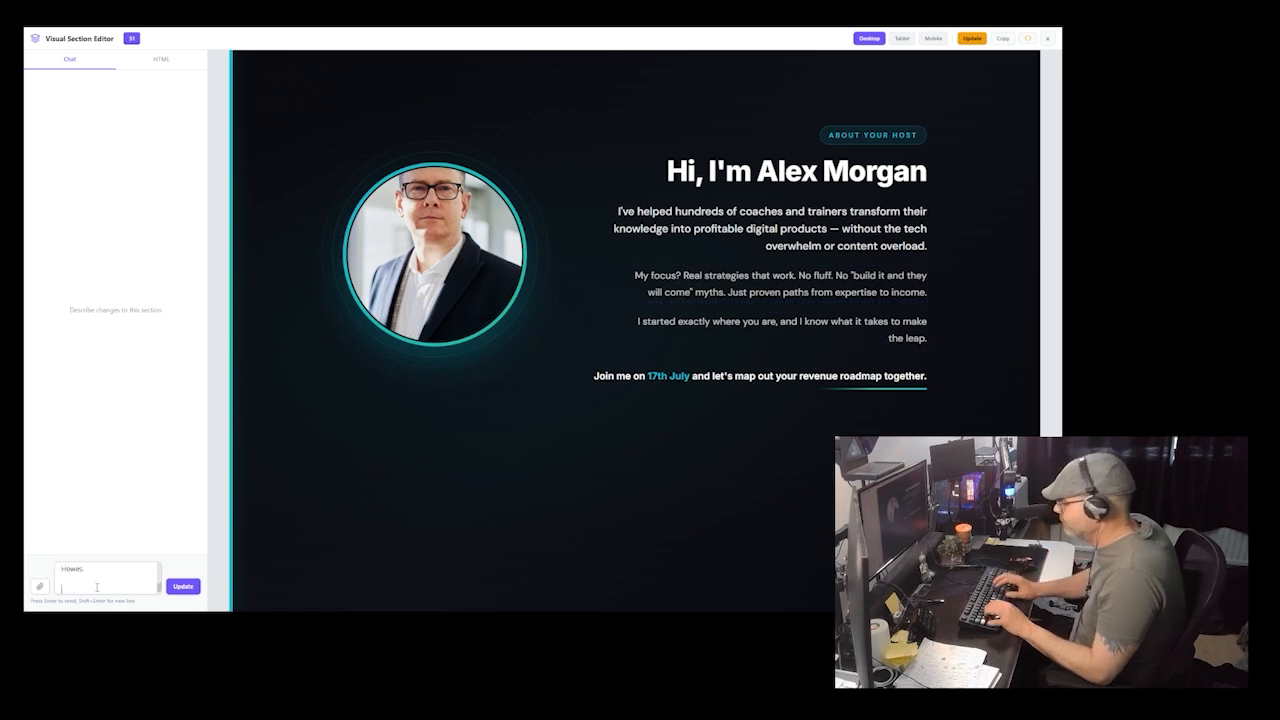
Add a request to change the word "fluff" to "bullsh*t" in the section text
key("shift+Return")
key("shift+Return")
type("R")
type("han")
type("ge the word")
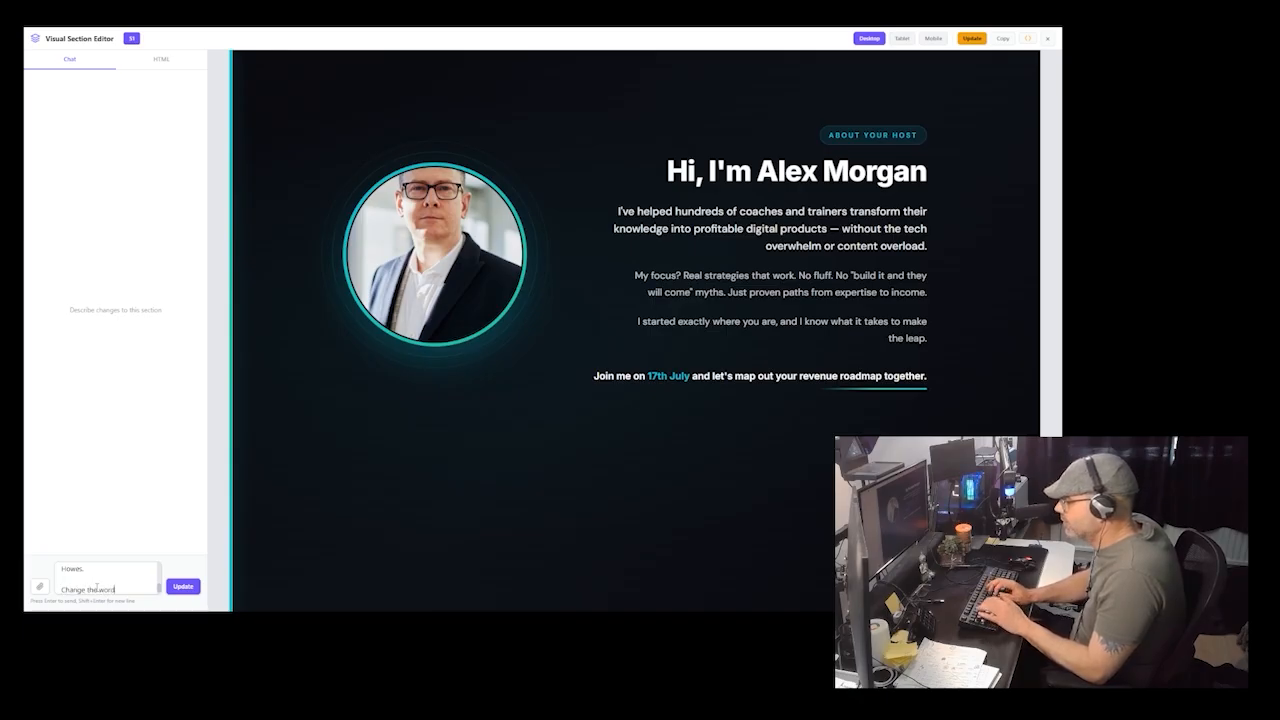
type(" fluff to nonsense")
key("BackSpace")
key("BackSpace")
key("BackSpace")
key("BackSpace")
key("BackSpace")
key("BackSpace")
key("BackSpace")
key("BackSpace")
key("BackSpace")
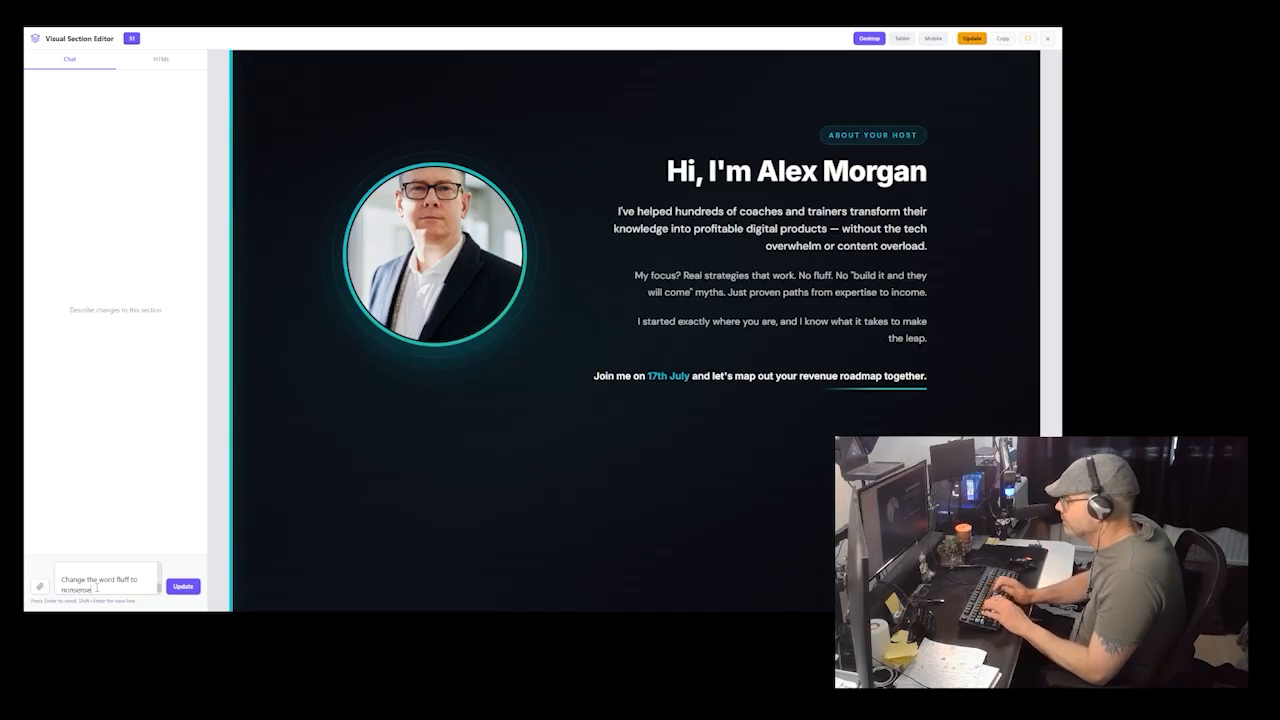
type("bullsh*t")
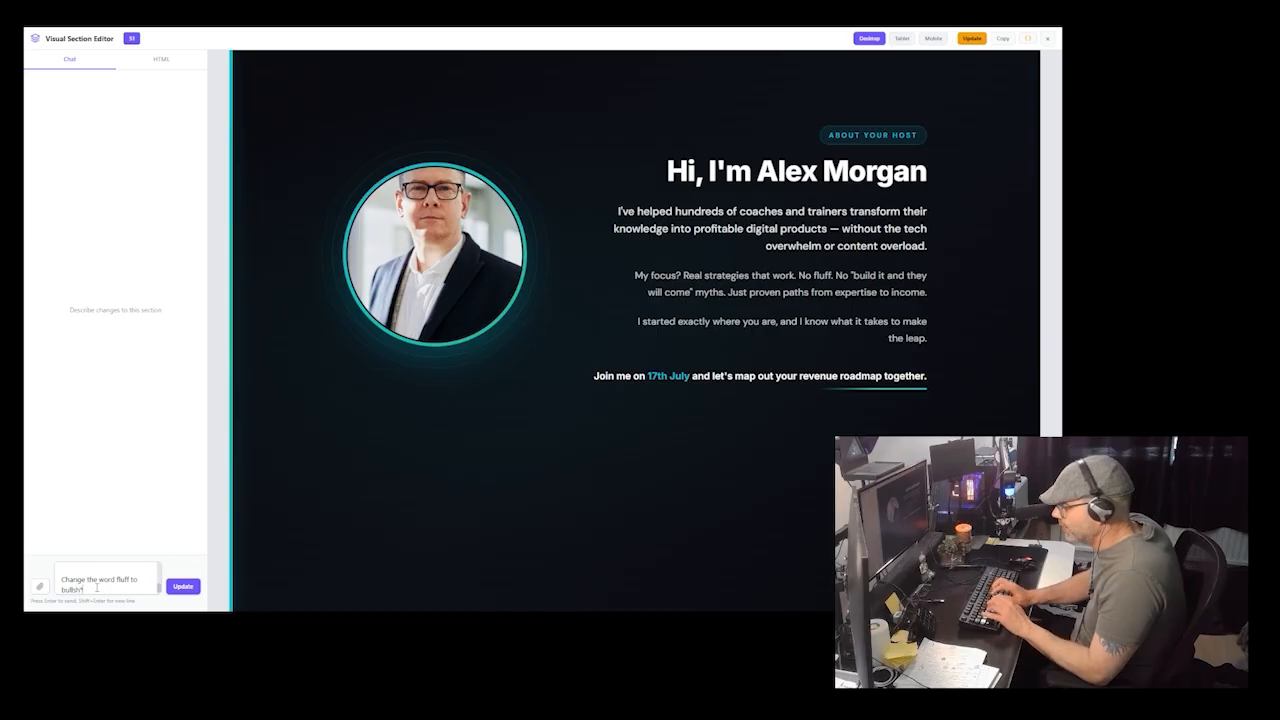
type(".")
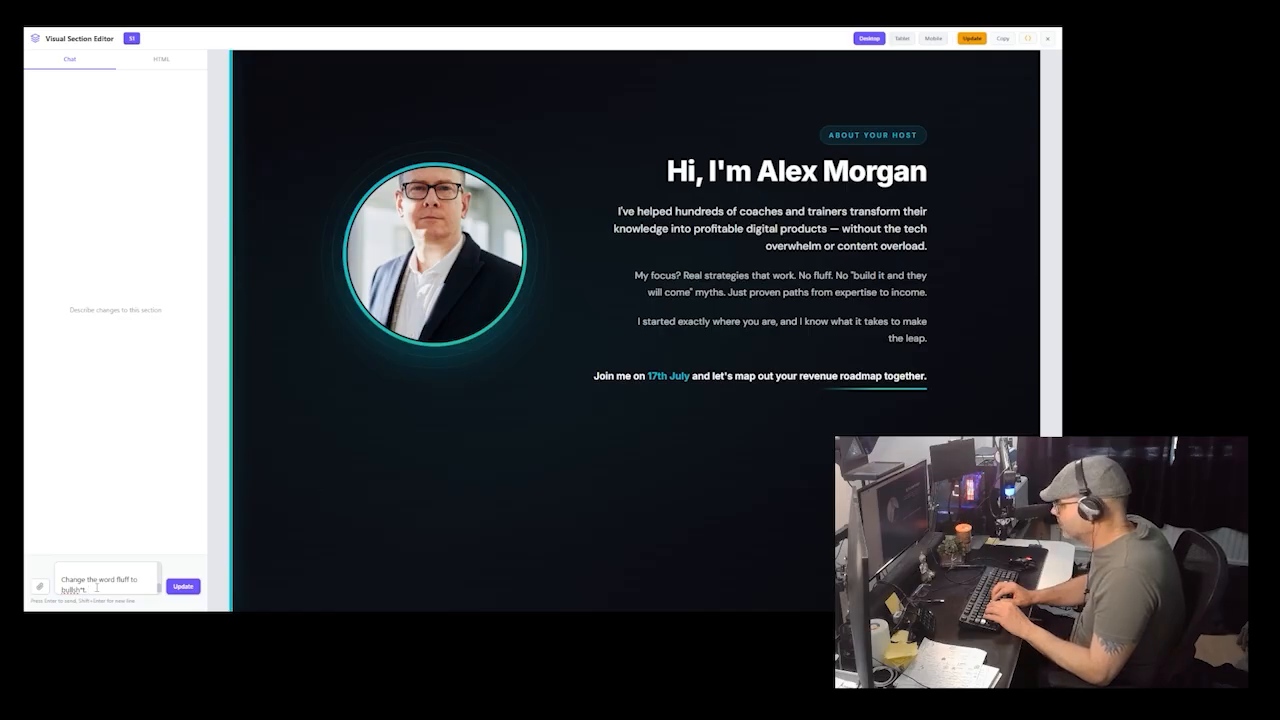
Add a request to change "make the leap" to "develop online products that generate real income", and submit all the changes
key("shift+Return")
type("Chan")
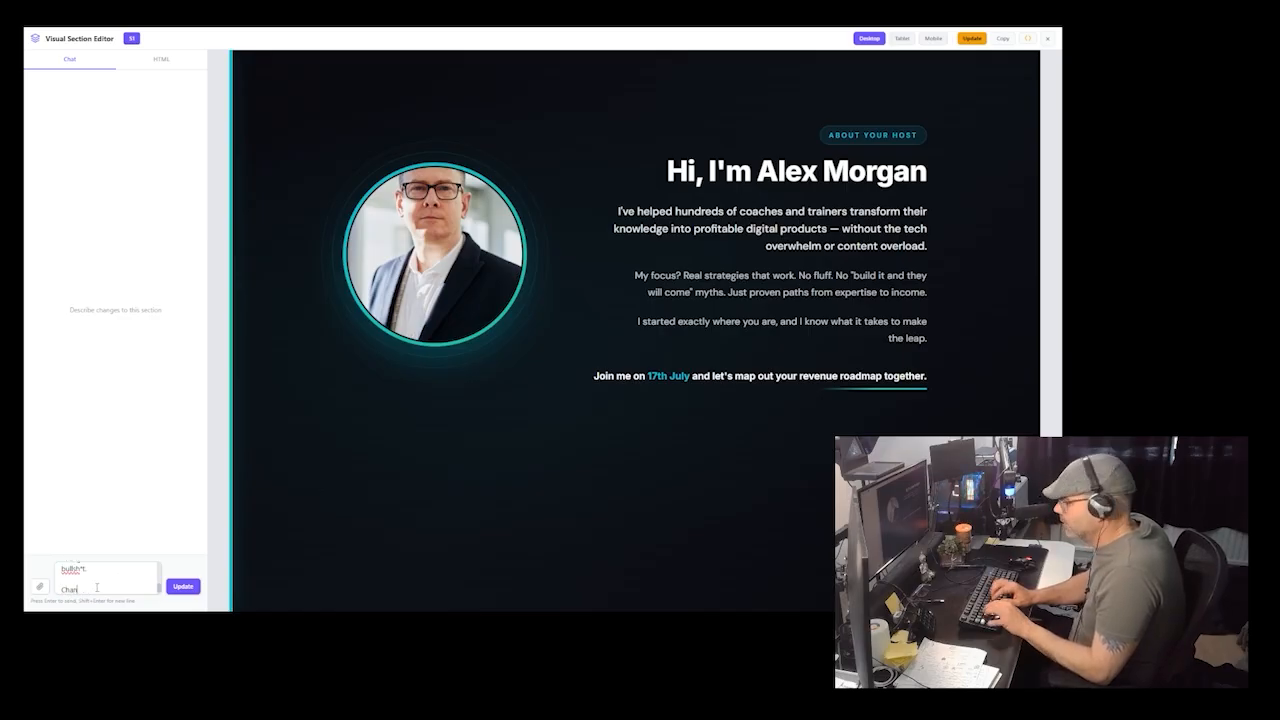
type("ge make the leap to")
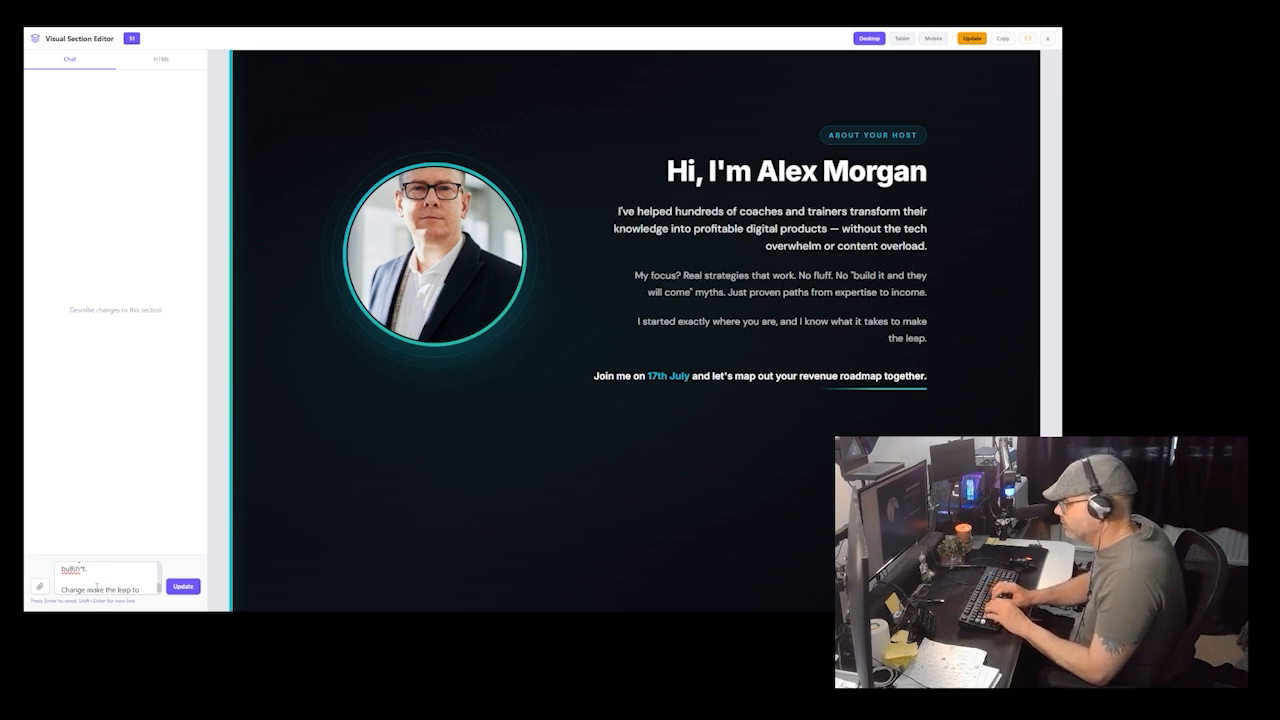
type(" develop")
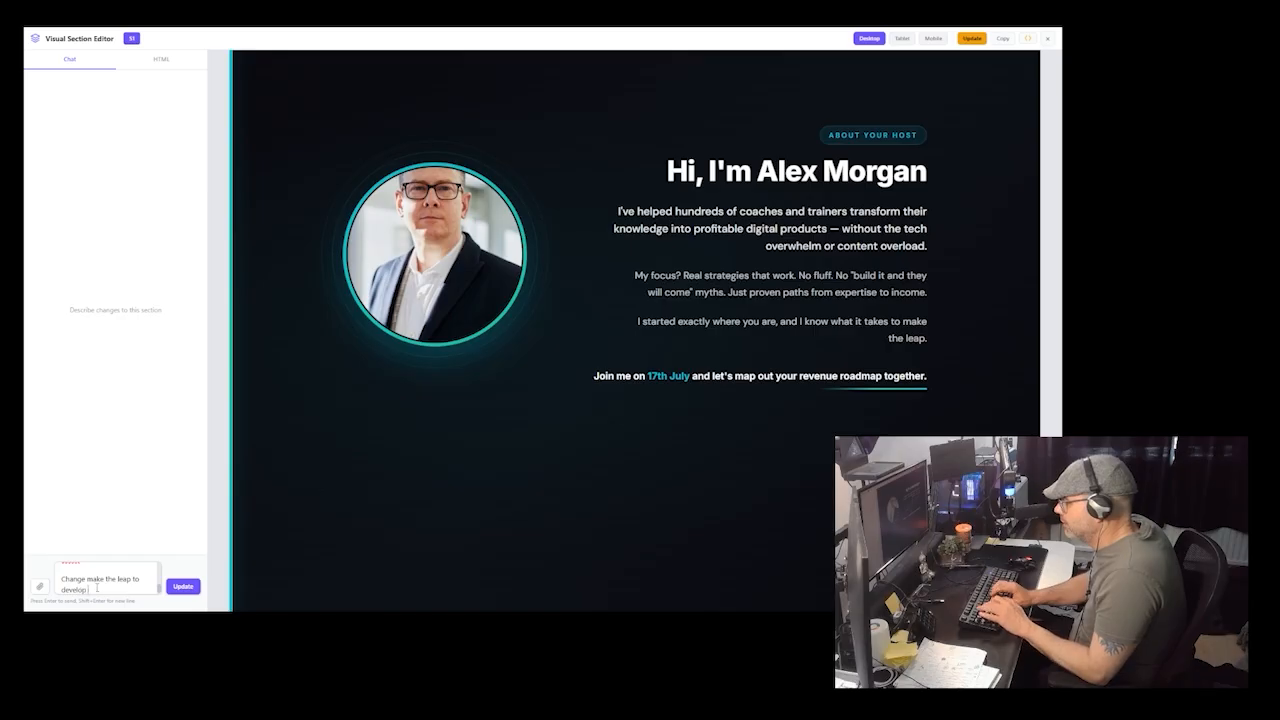
type(" online p")
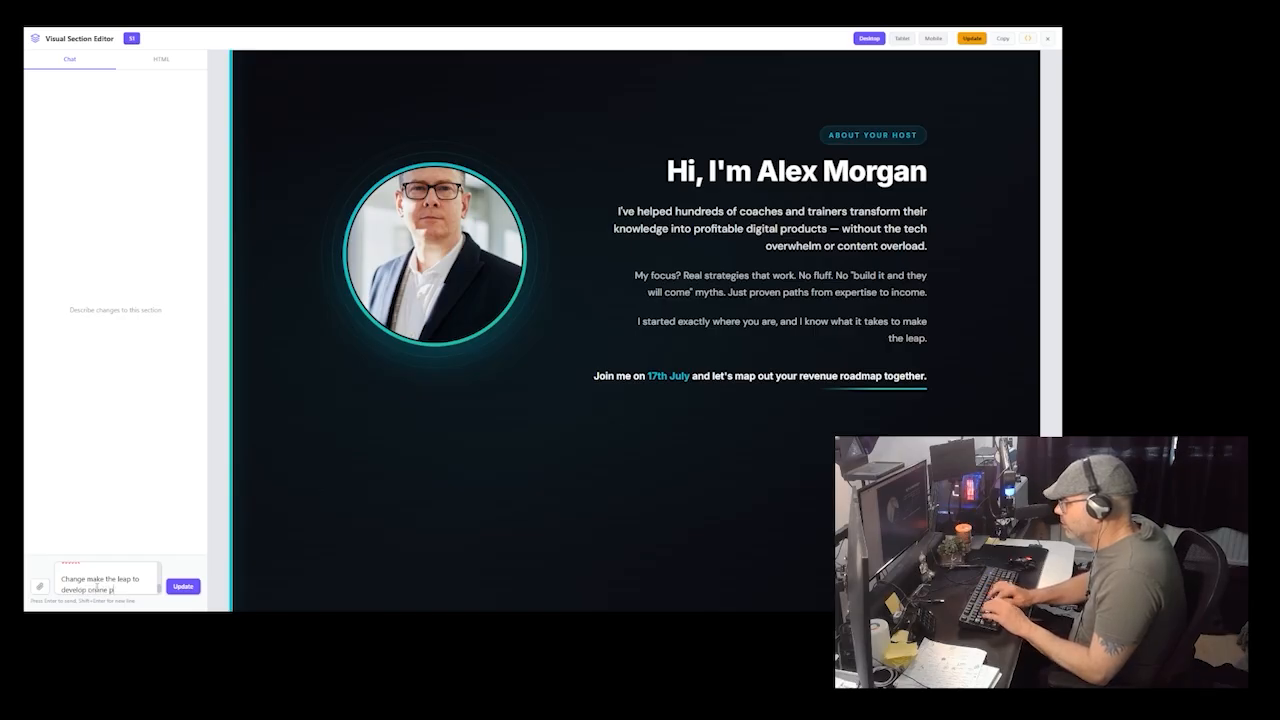
type("roducts that generate real income.")
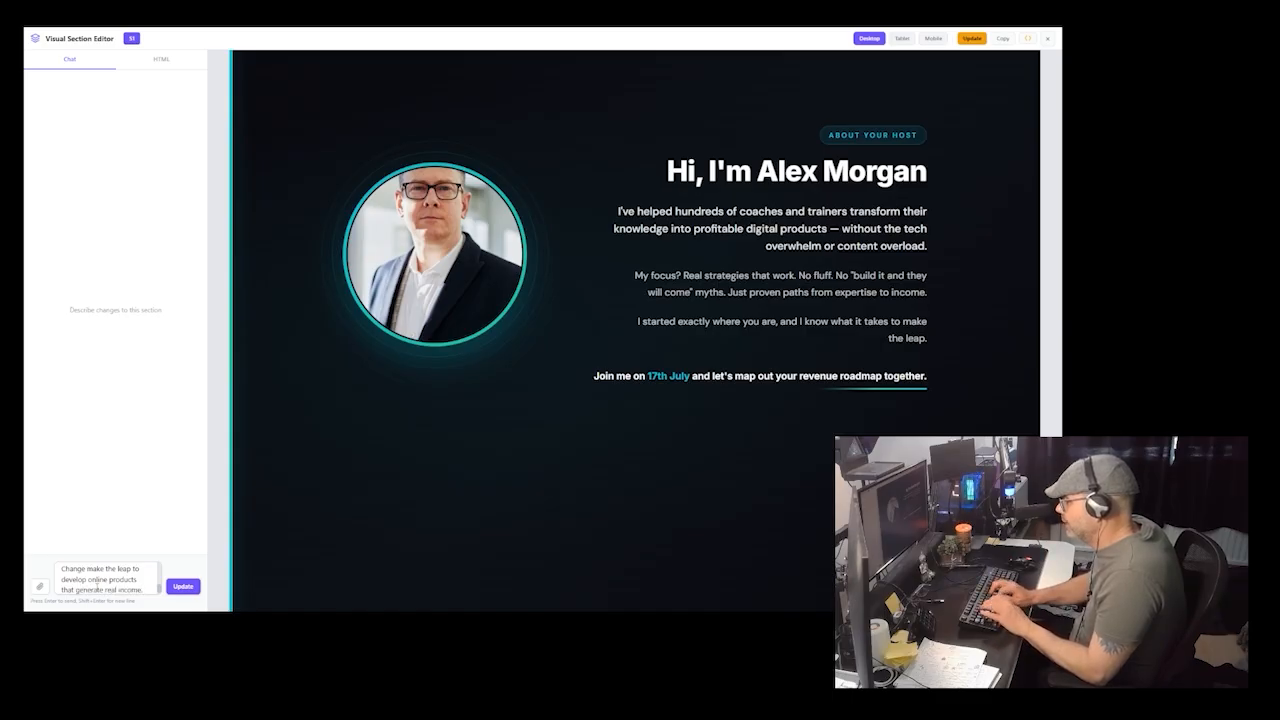
left_click(181, 589)
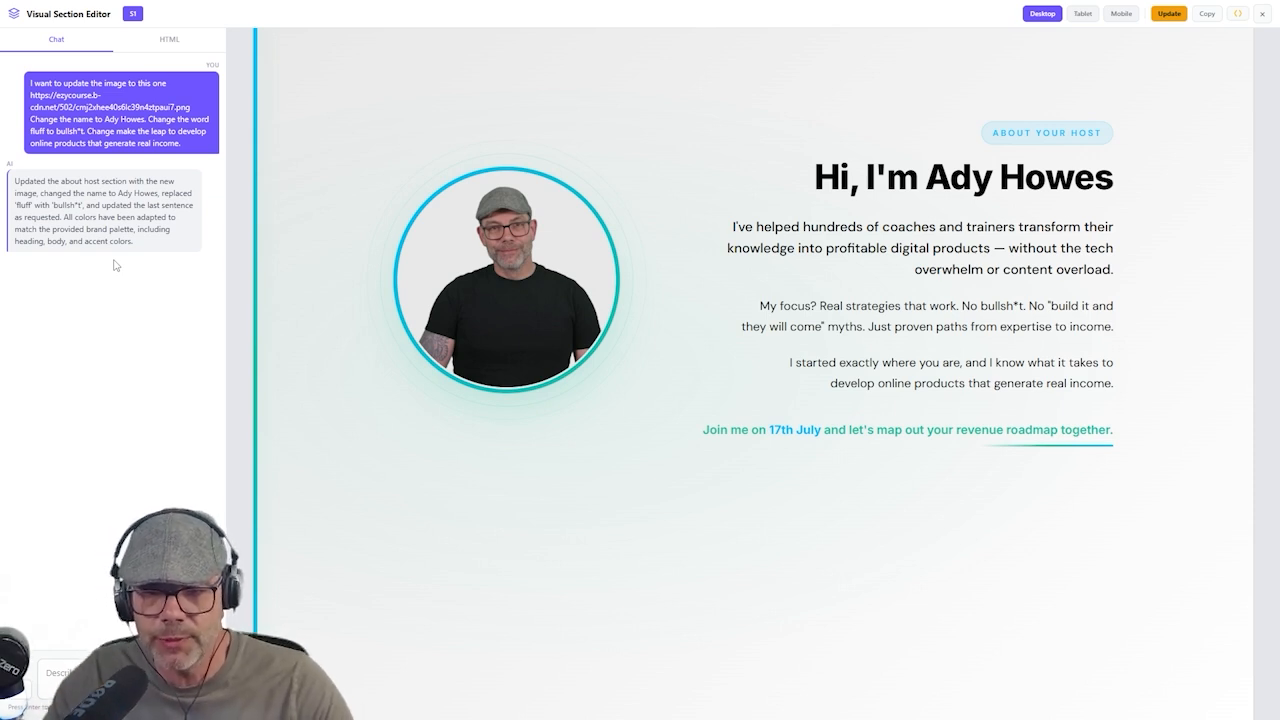
Ask the AI to change the whole section's background to charcoal grey and make the text stand out in an off-white colour
left_click(425, 486)
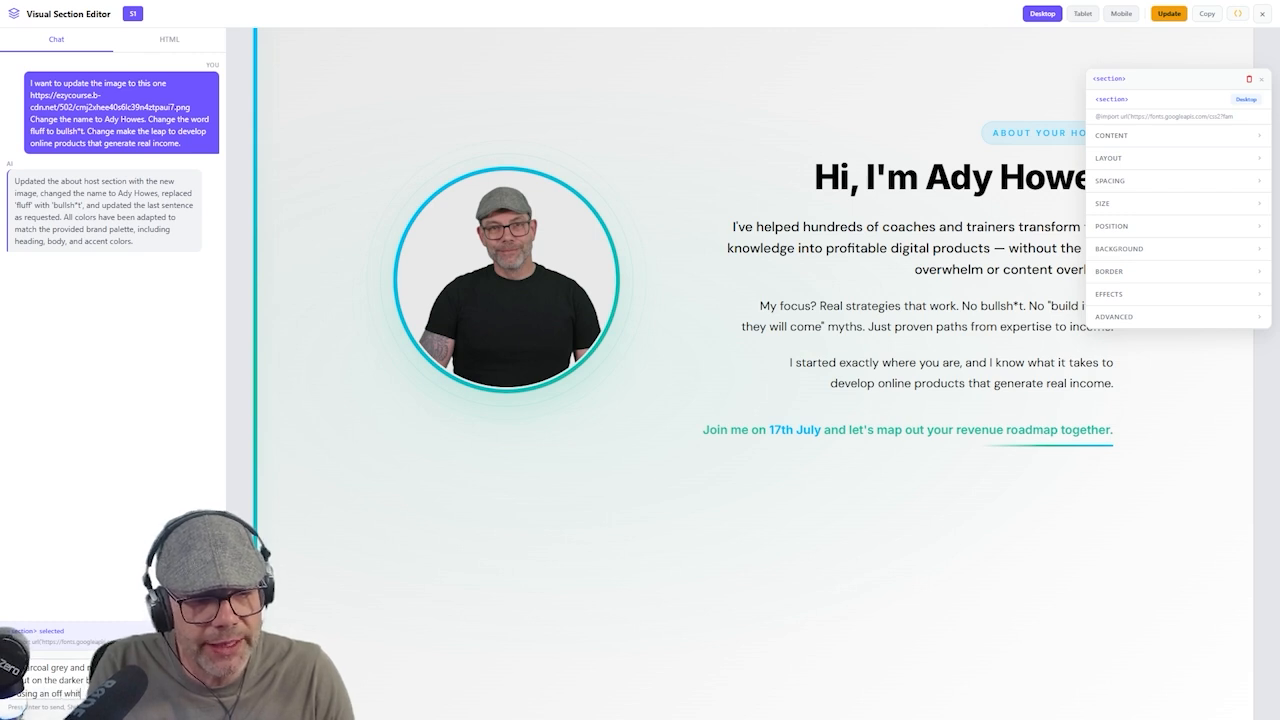
key("Return")
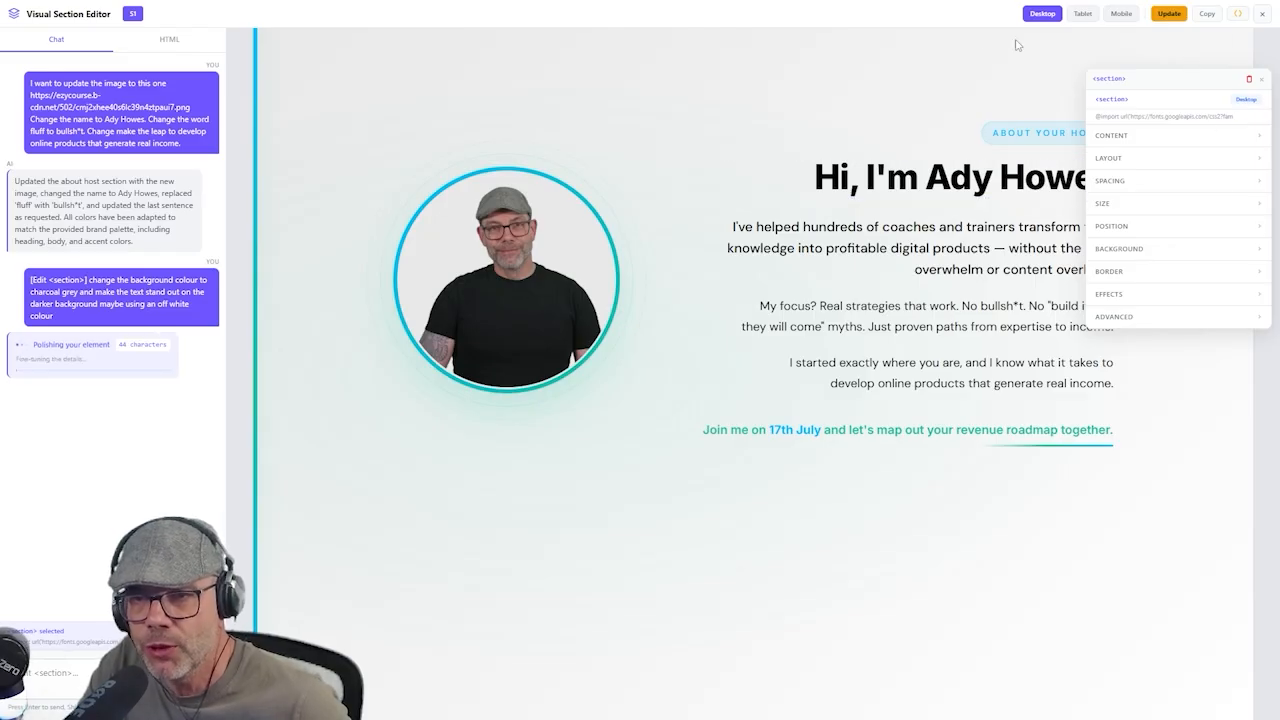
Look through the selected section's content, layout, position and background properties
left_click(1144, 140)
left_click(1147, 140)
left_click(1134, 158)
left_click(1135, 158)
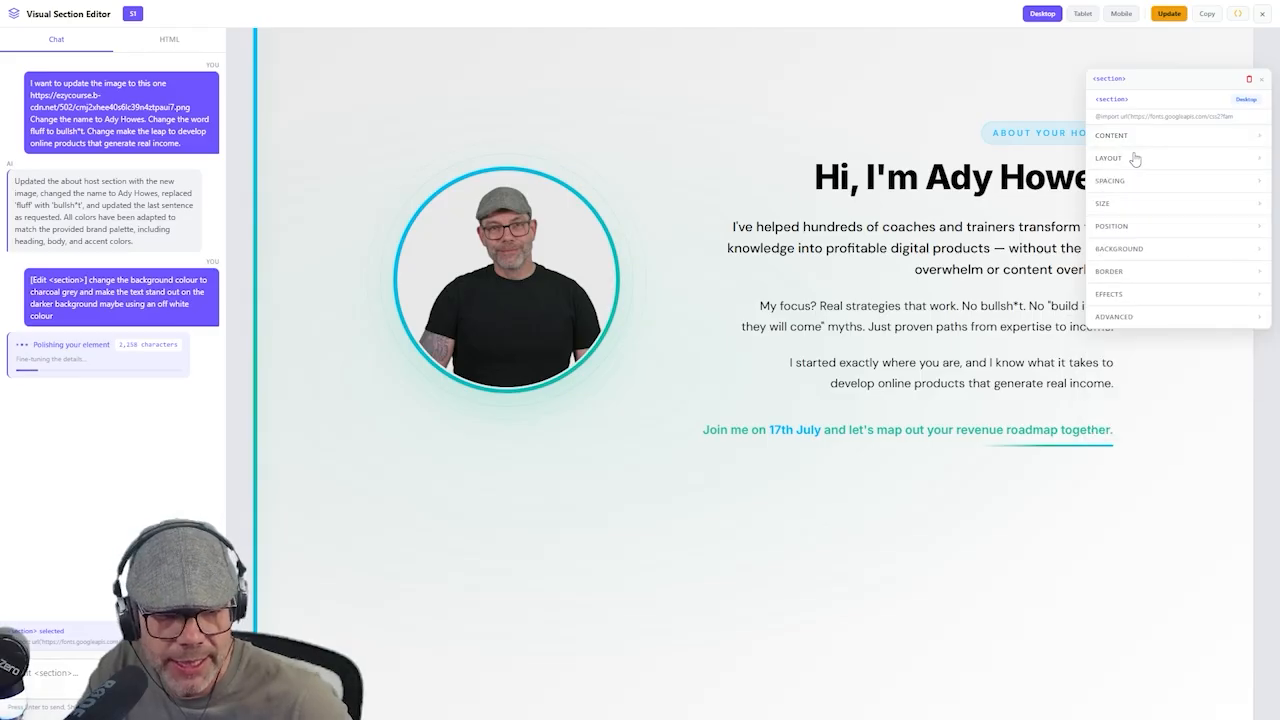
left_click(1144, 229)
left_click(1144, 228)
left_click(1134, 250)
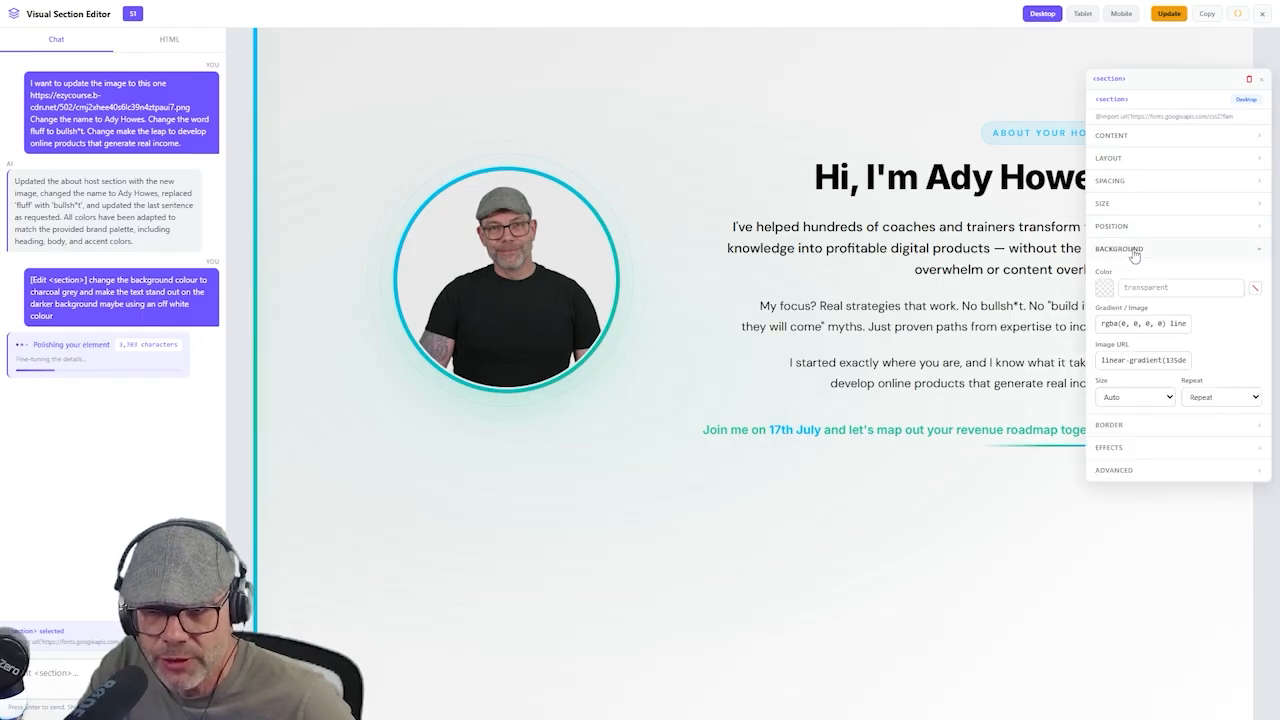
left_click(1134, 250)
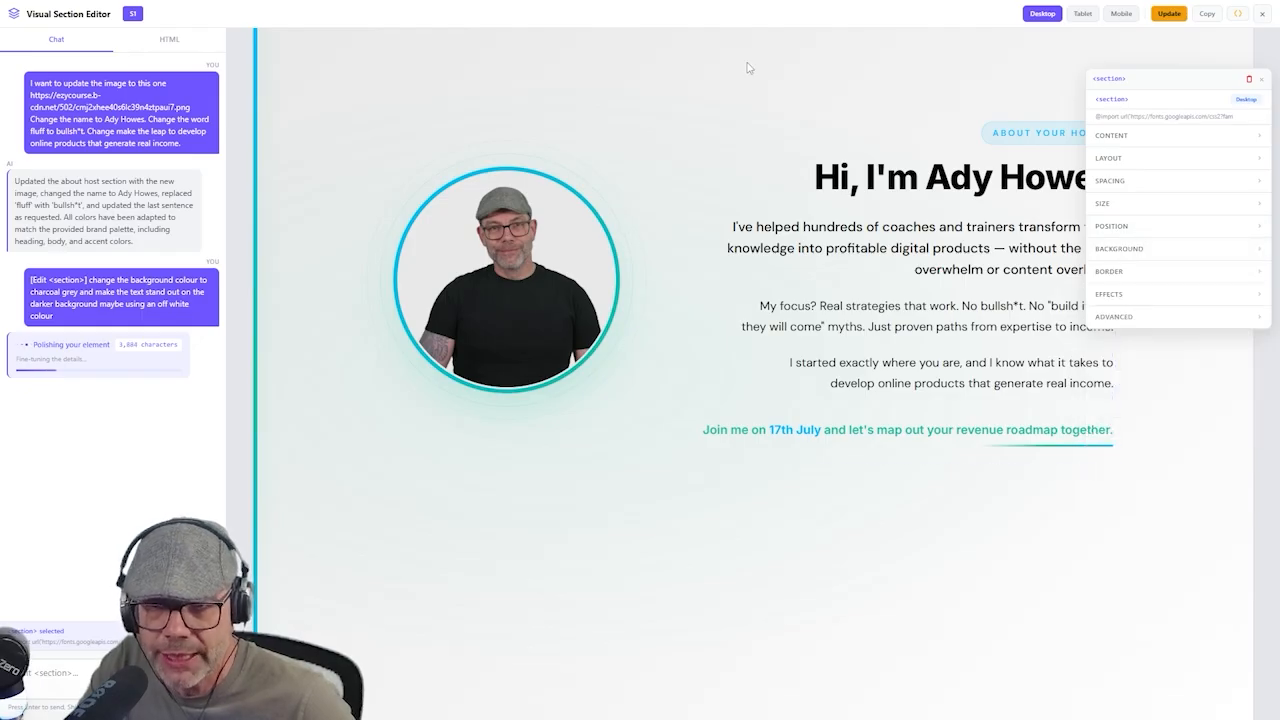
Dismiss the section's properties, update the page with the restyled About Your Host section, and close the section editor
left_click(1264, 82)
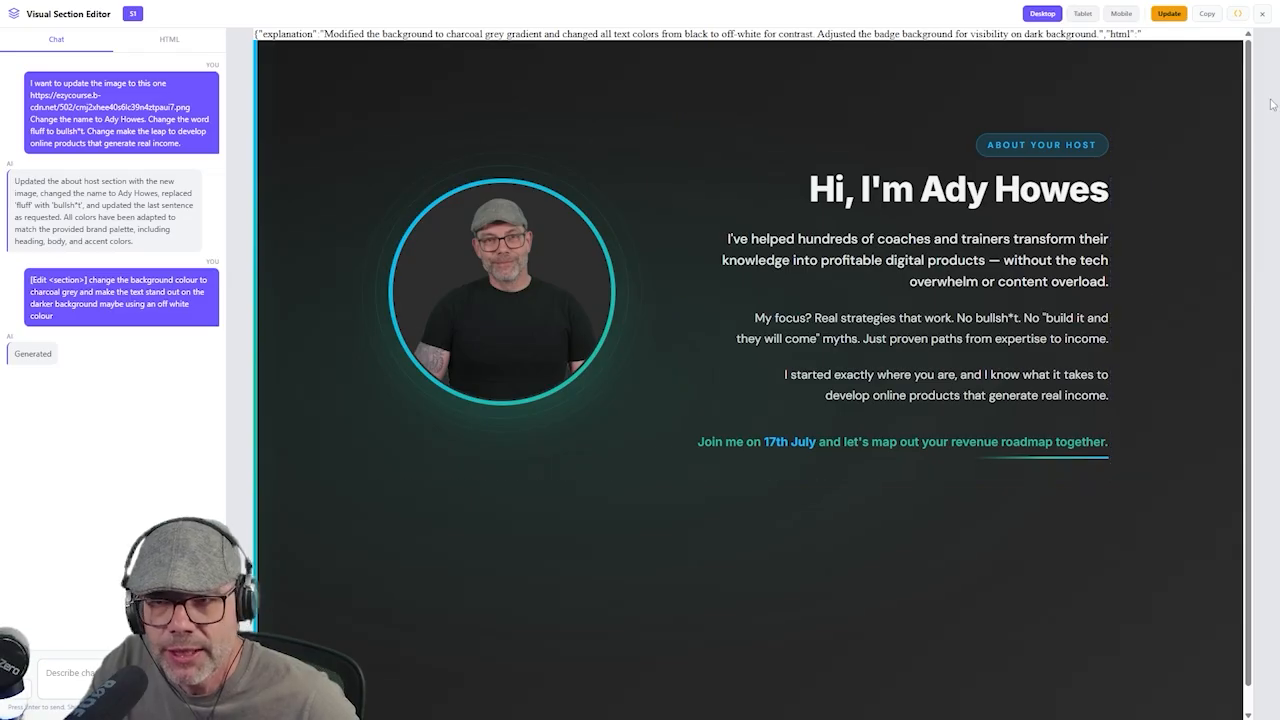
left_click(1170, 14)
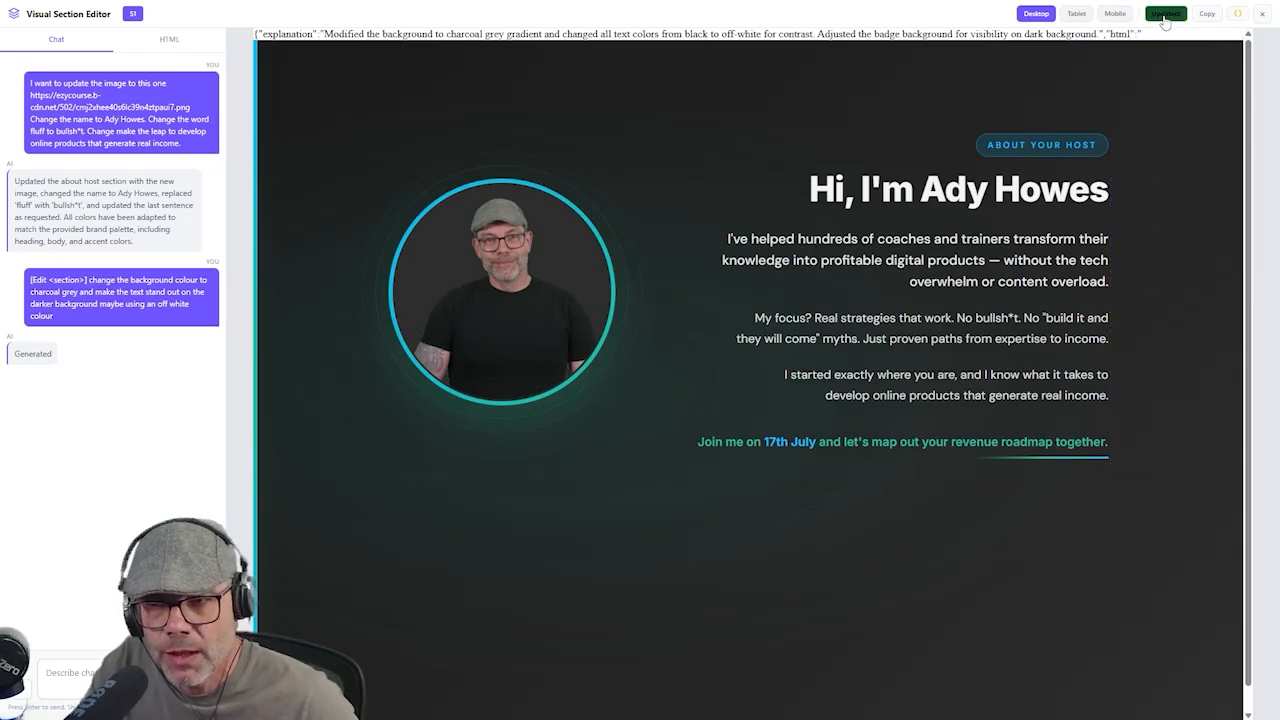
left_click(1262, 14)
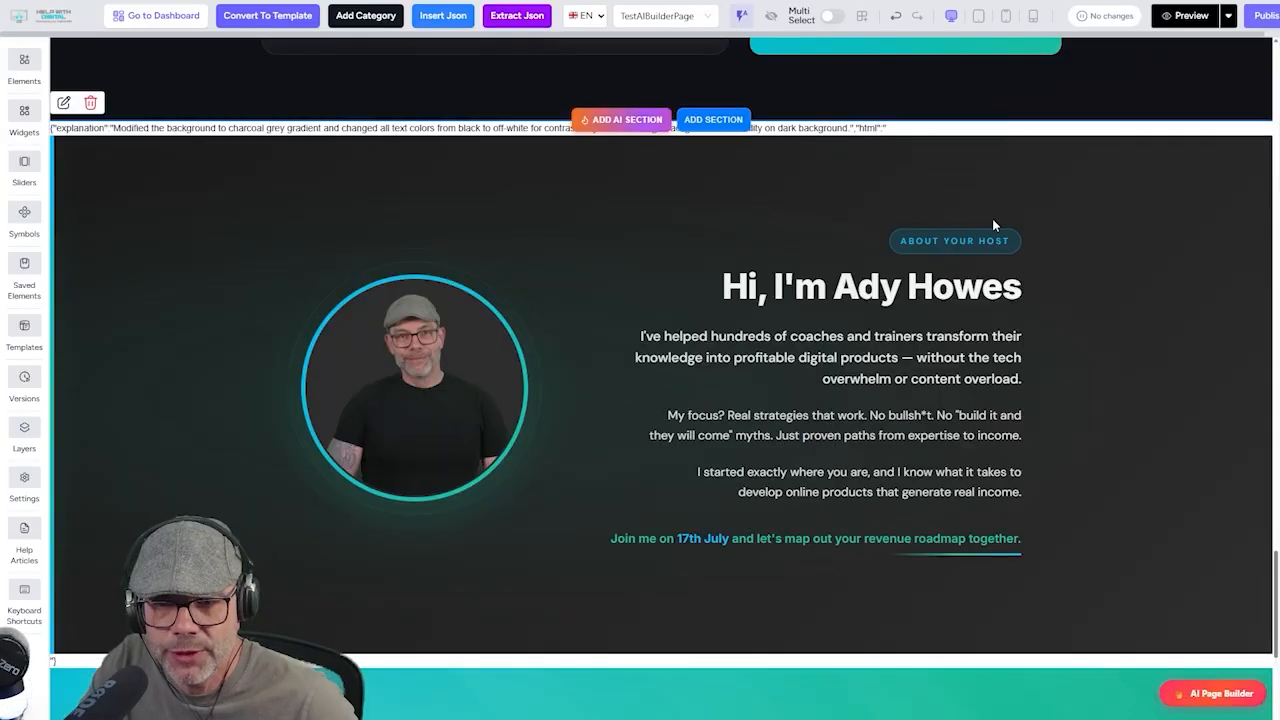
Review the webinar access and pricing section, and inspect the stray text above About Your Host in the section editor
scroll(602, 345, "up", 3)
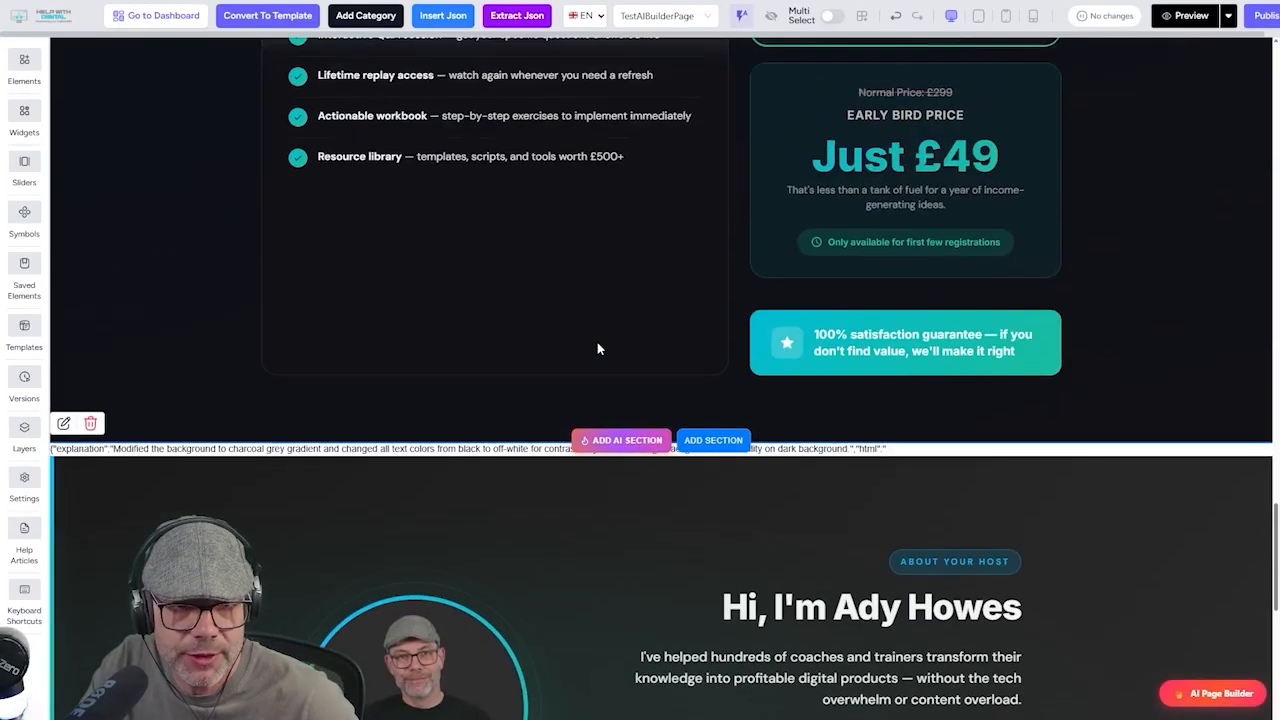
scroll(597, 347, "up", 5)
scroll(630, 368, "down", 3)
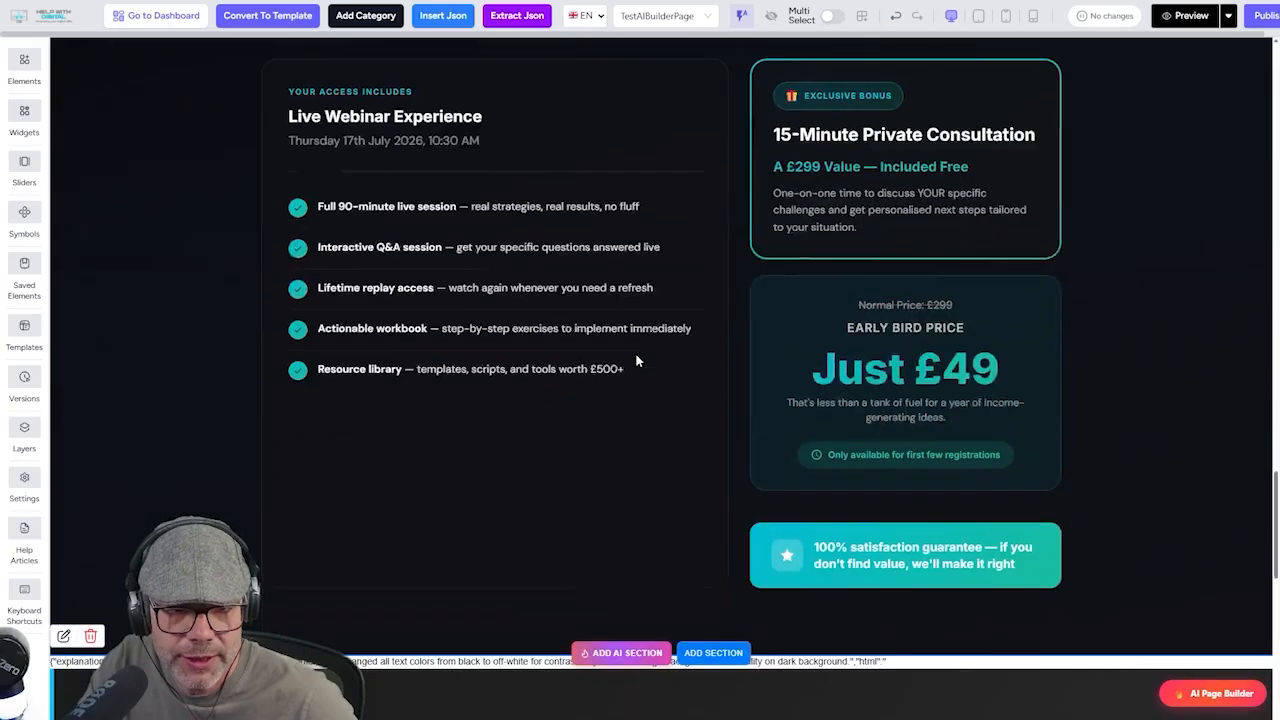
scroll(636, 358, "down", 2)
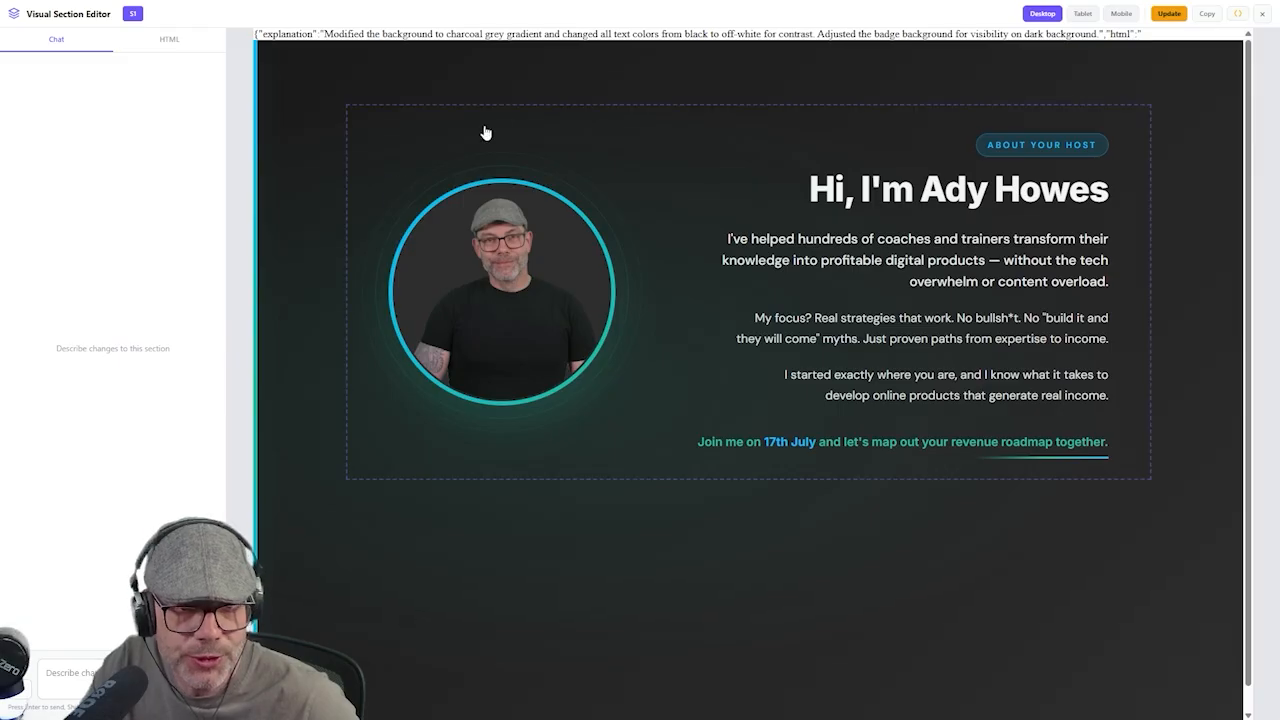
left_click(63, 436)
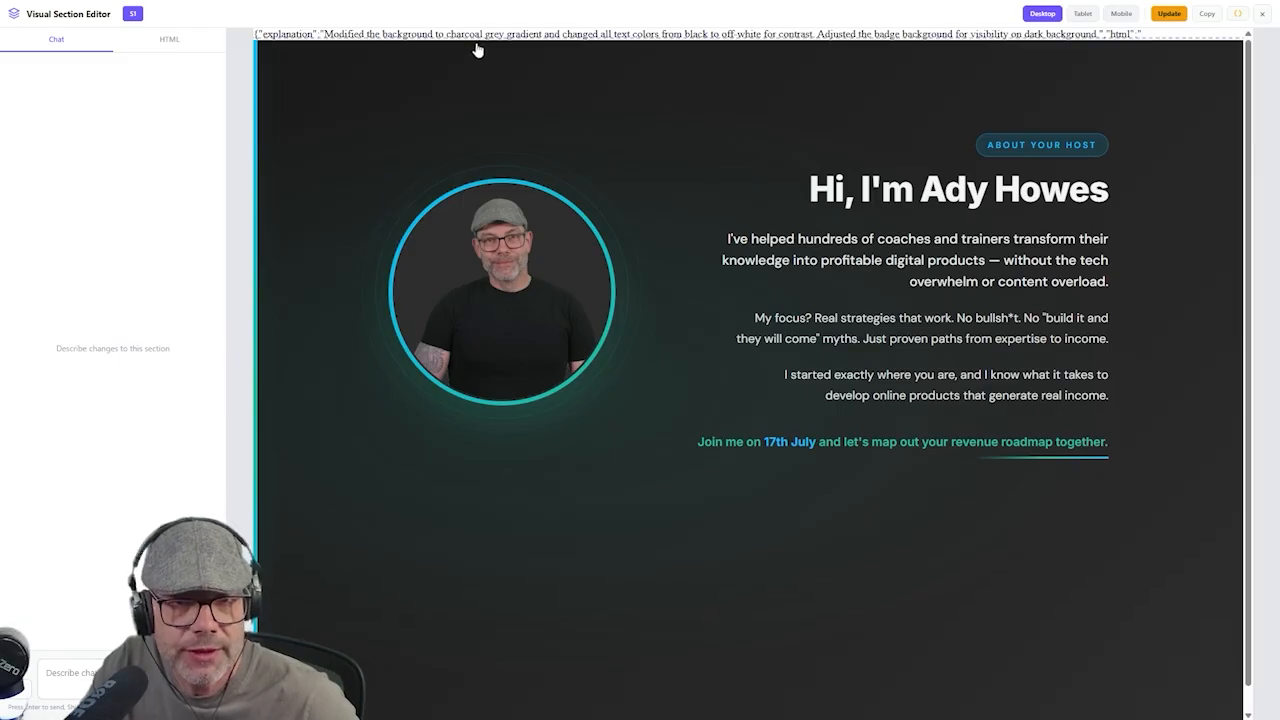
left_click(1261, 14)
Review the generated landing page from the closing call-to-action section back up to the hero section
scroll(859, 482, "down", 7)
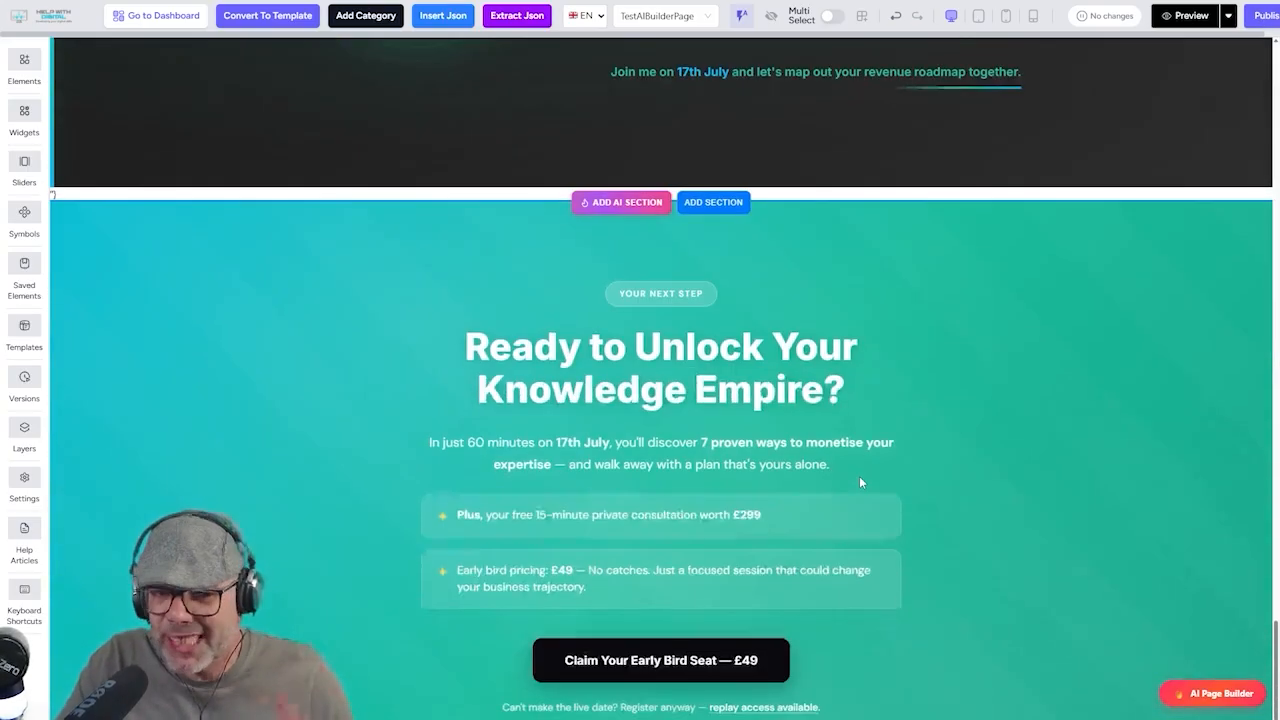
scroll(859, 478, "down", 2)
scroll(862, 460, "up", 5)
scroll(865, 456, "up", 15)
scroll(914, 505, "up", 12)
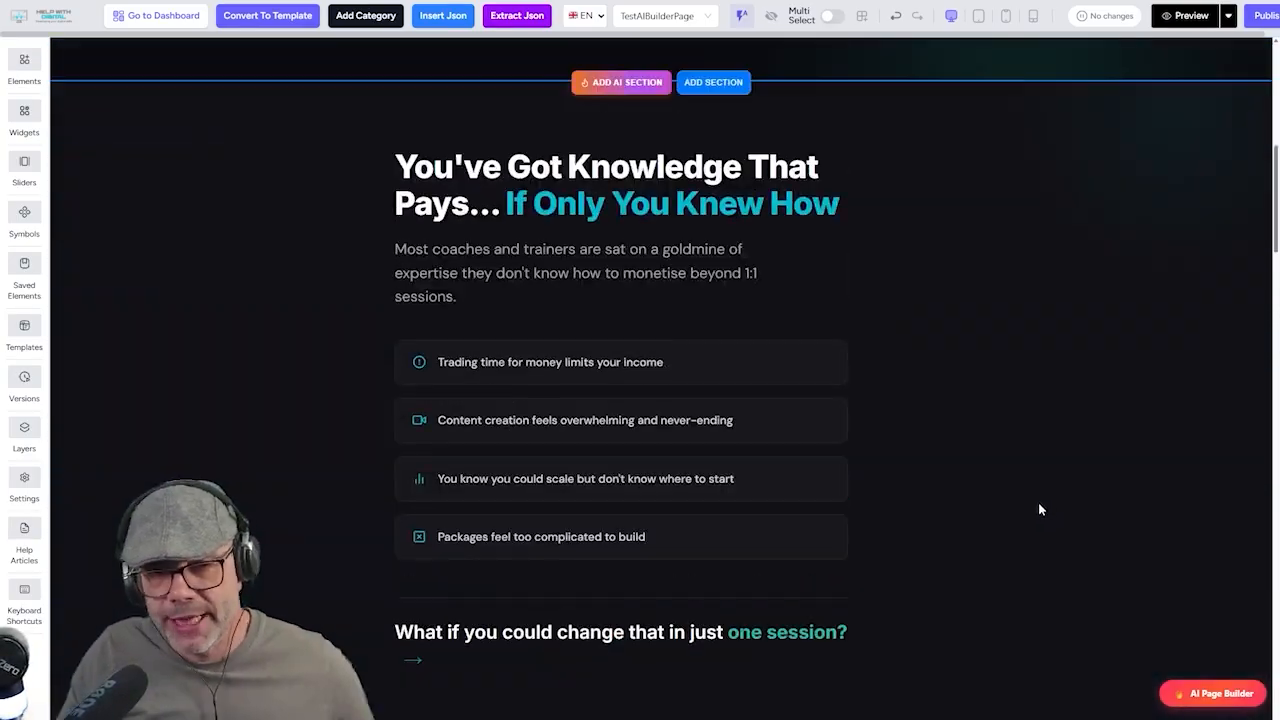
scroll(1040, 505, "up", 8)
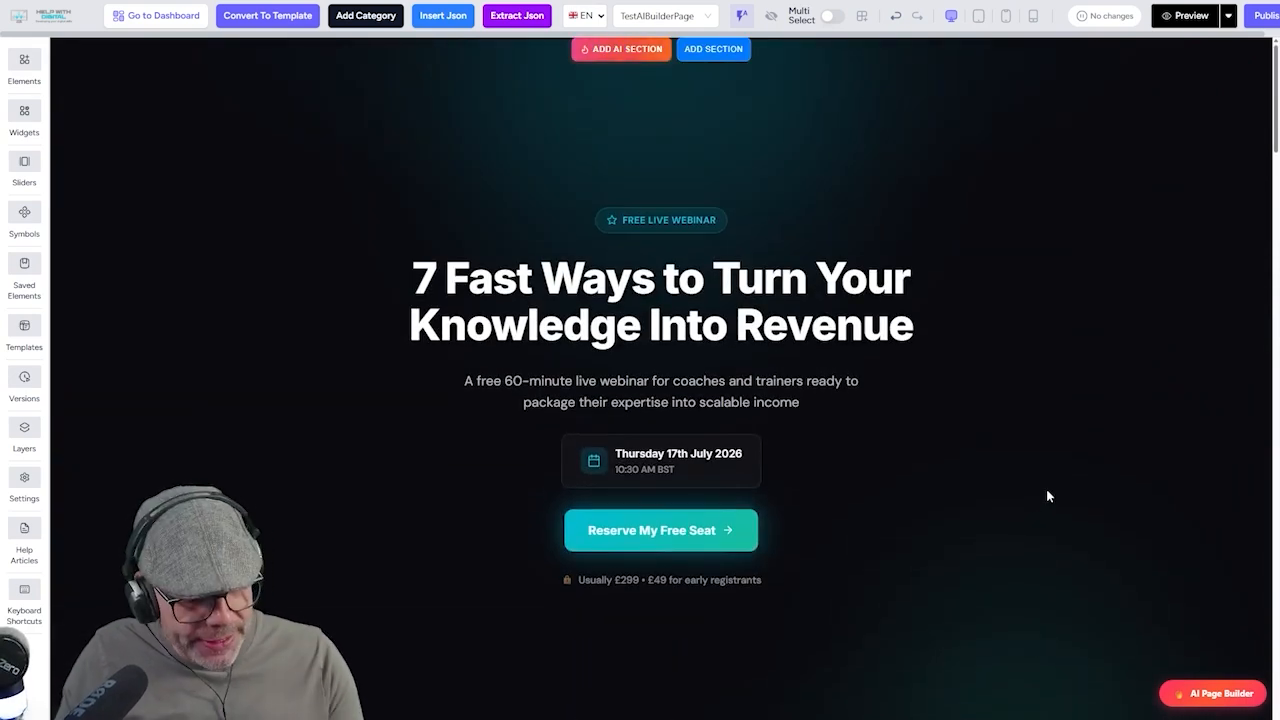